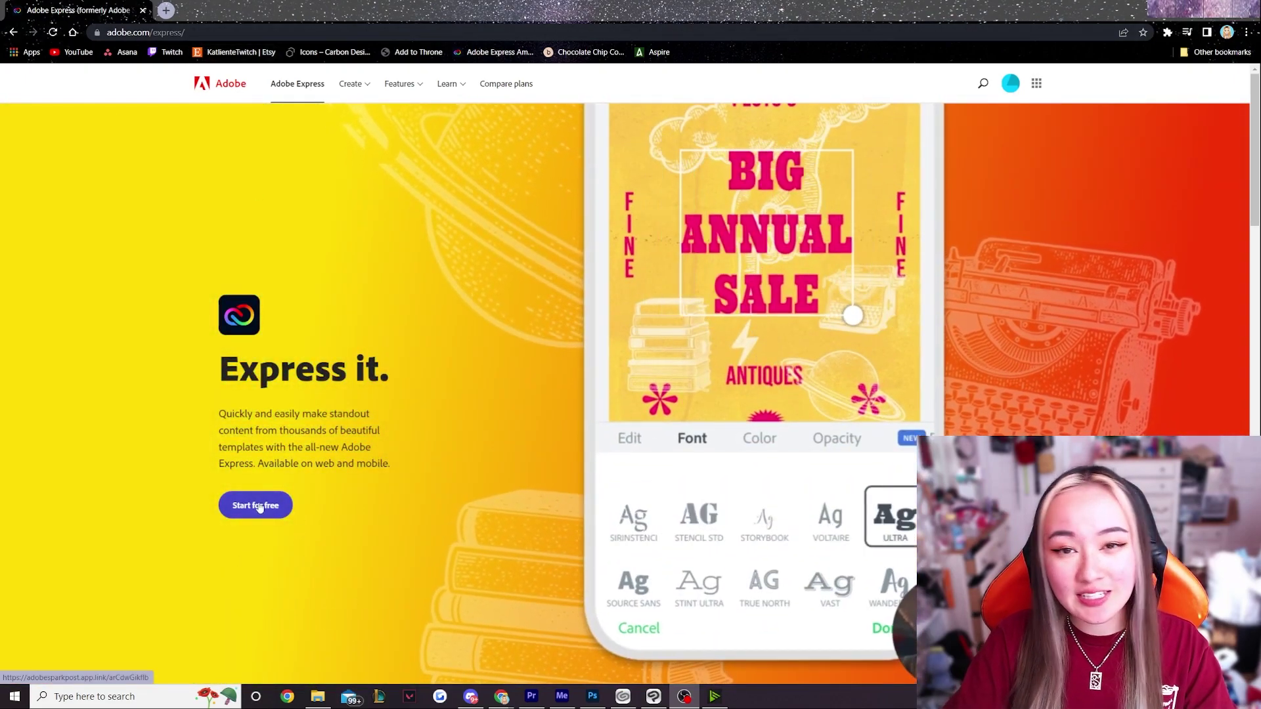
# Go from the Adobe Express landing page to the home screen via 'Start for free'.
pyautogui.click(260, 506)
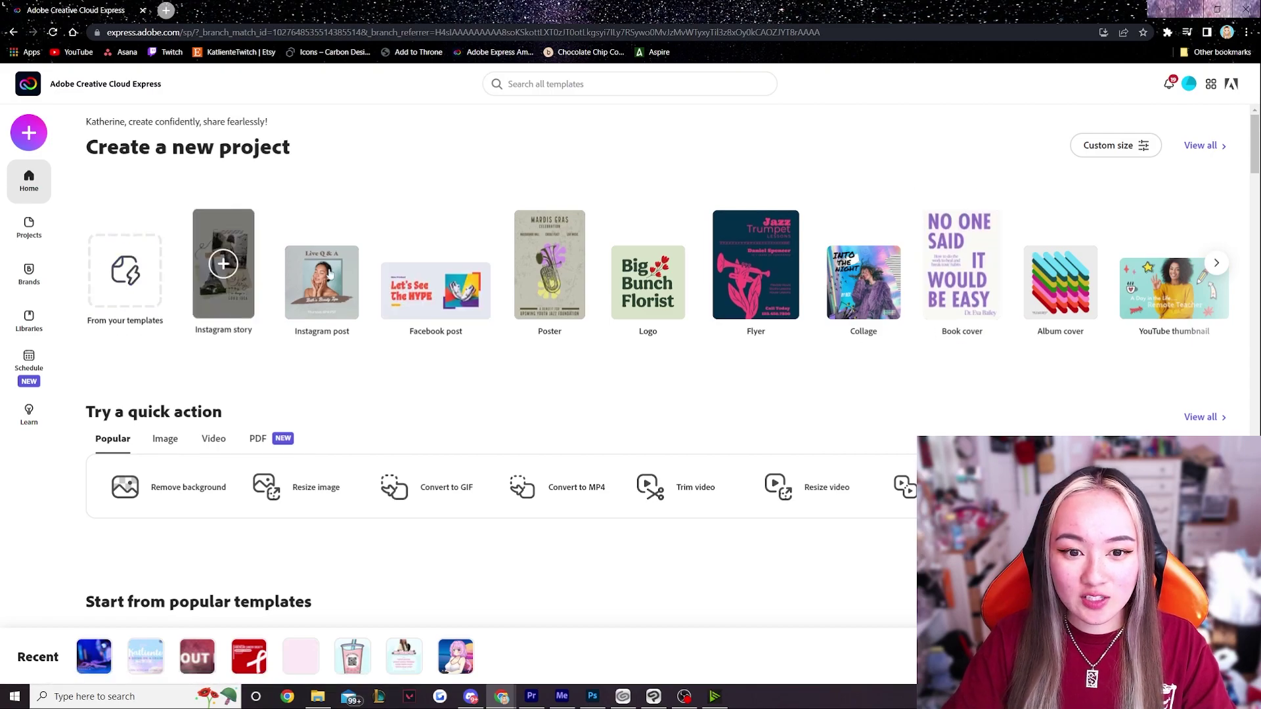
# Start a custom-size design 640 px wide and 350 px high.
pyautogui.click(1108, 146)
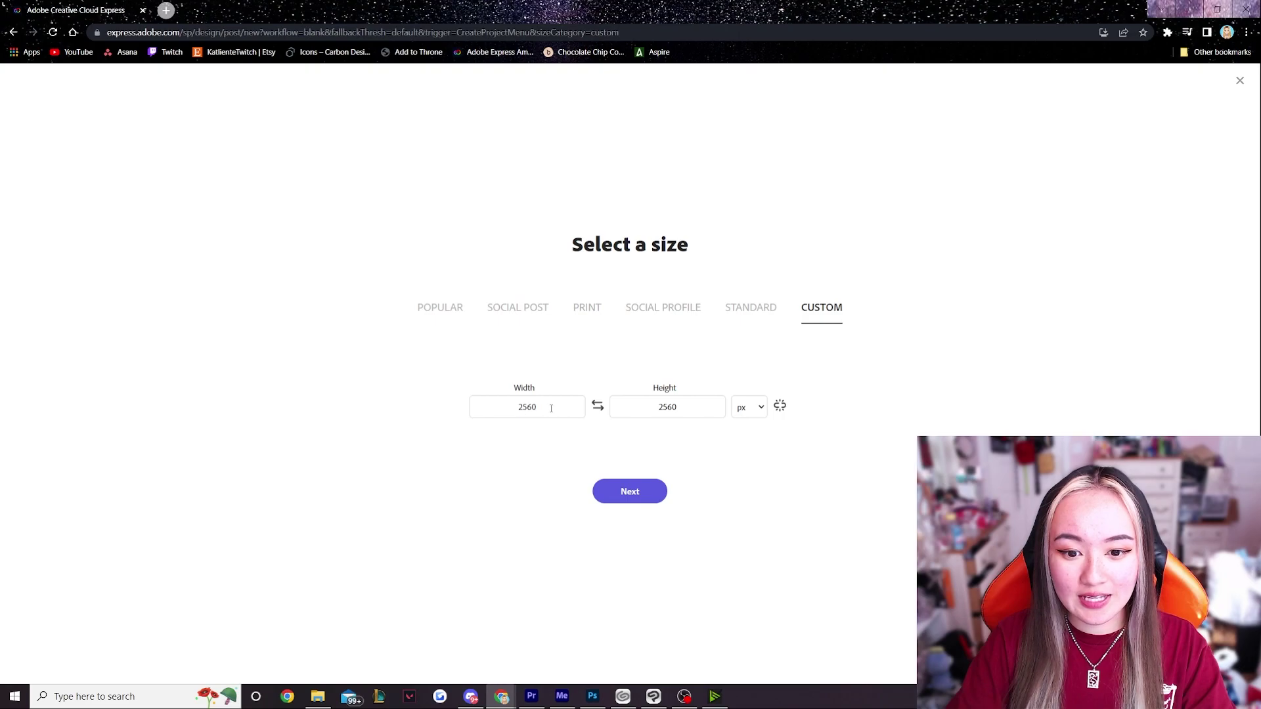
pyautogui.click(551, 408)
pyautogui.write('640')
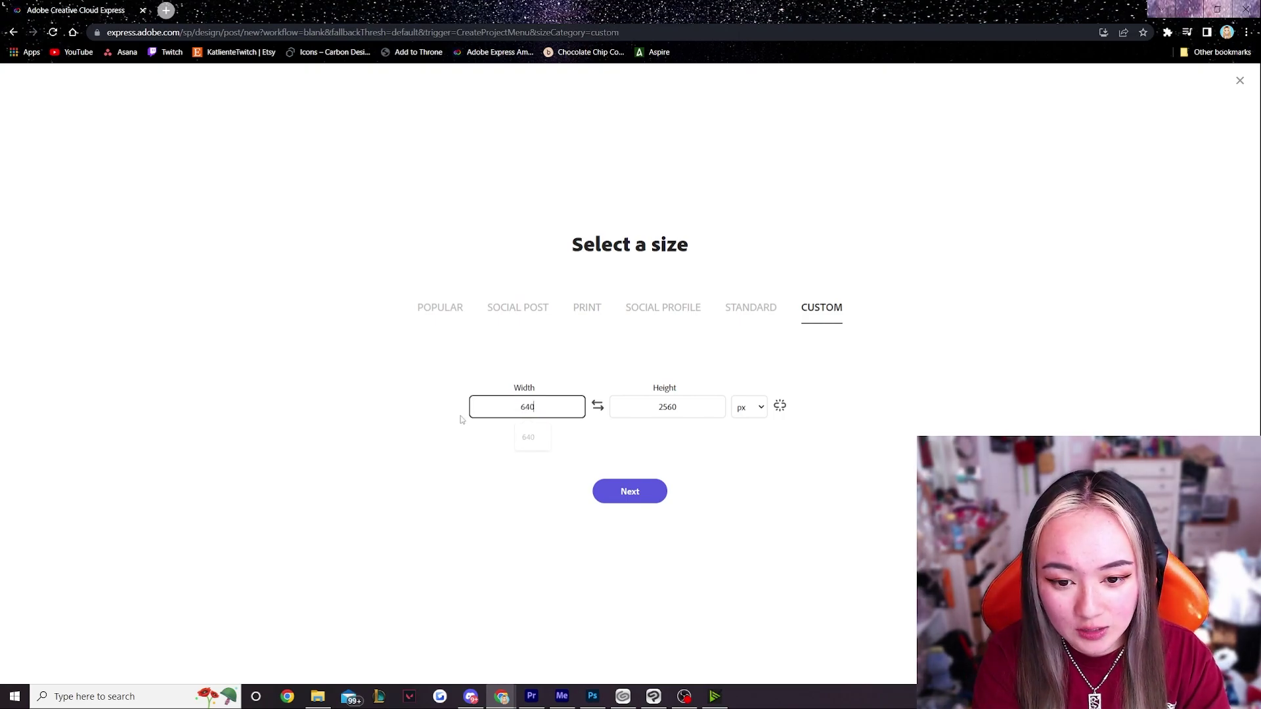
pyautogui.press('Return')
pyautogui.click(718, 402)
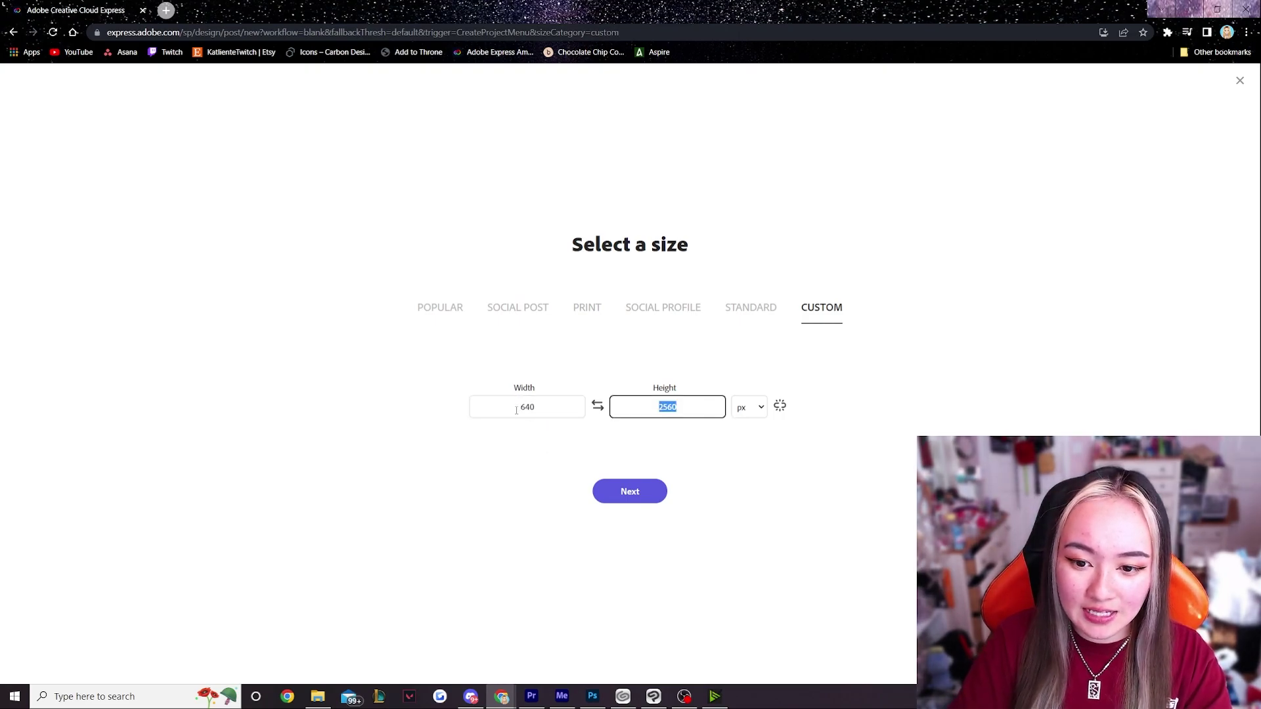
pyautogui.write('35')
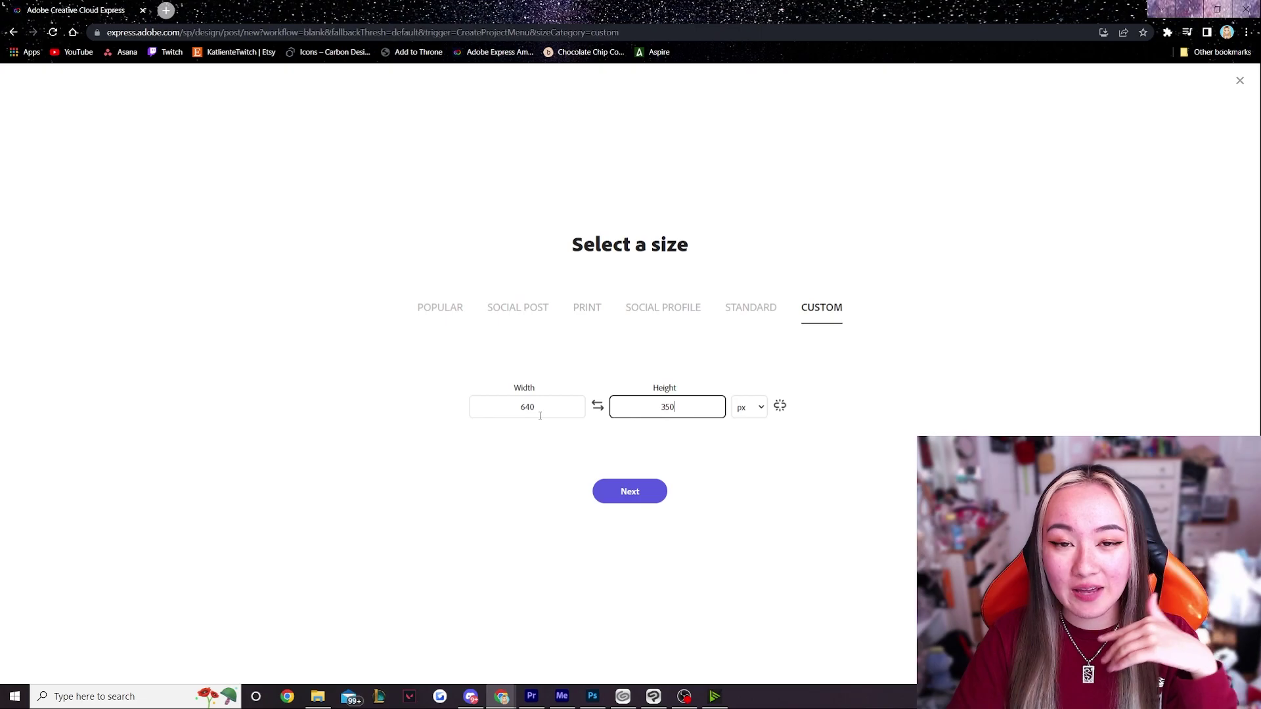
# Set the canvas zoom to 100%.
pyautogui.click(630, 492)
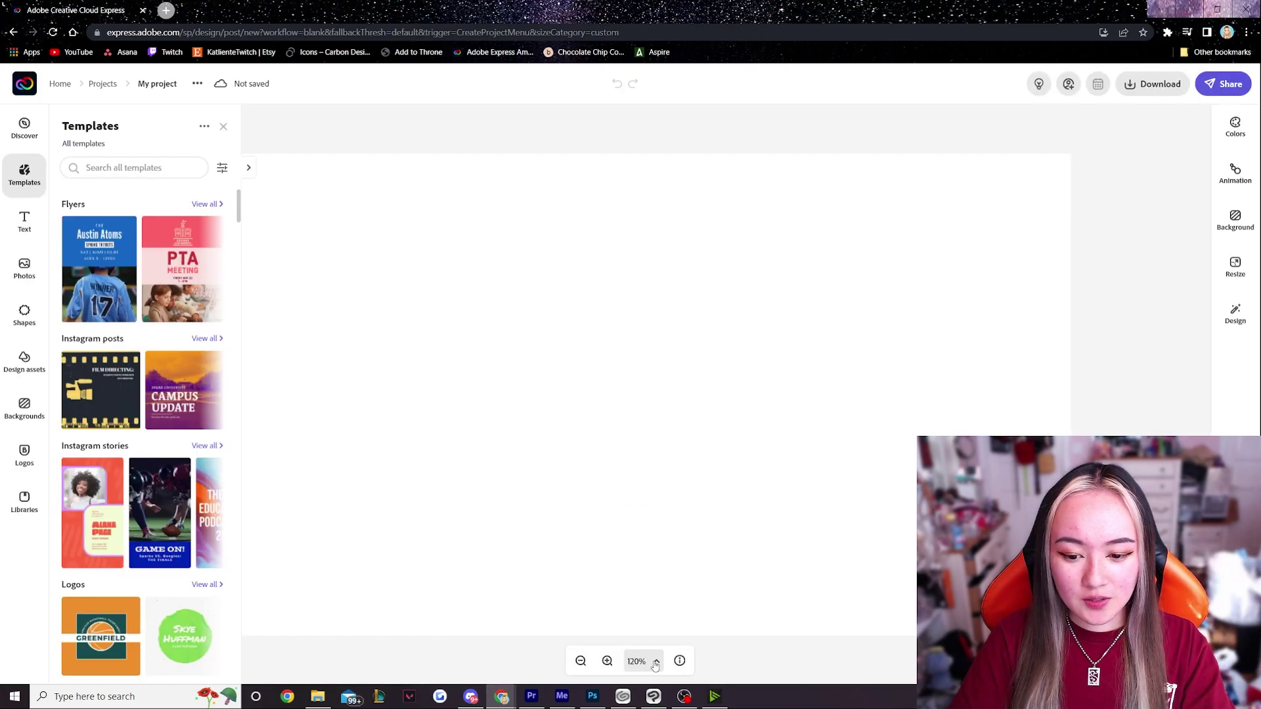
pyautogui.click(655, 663)
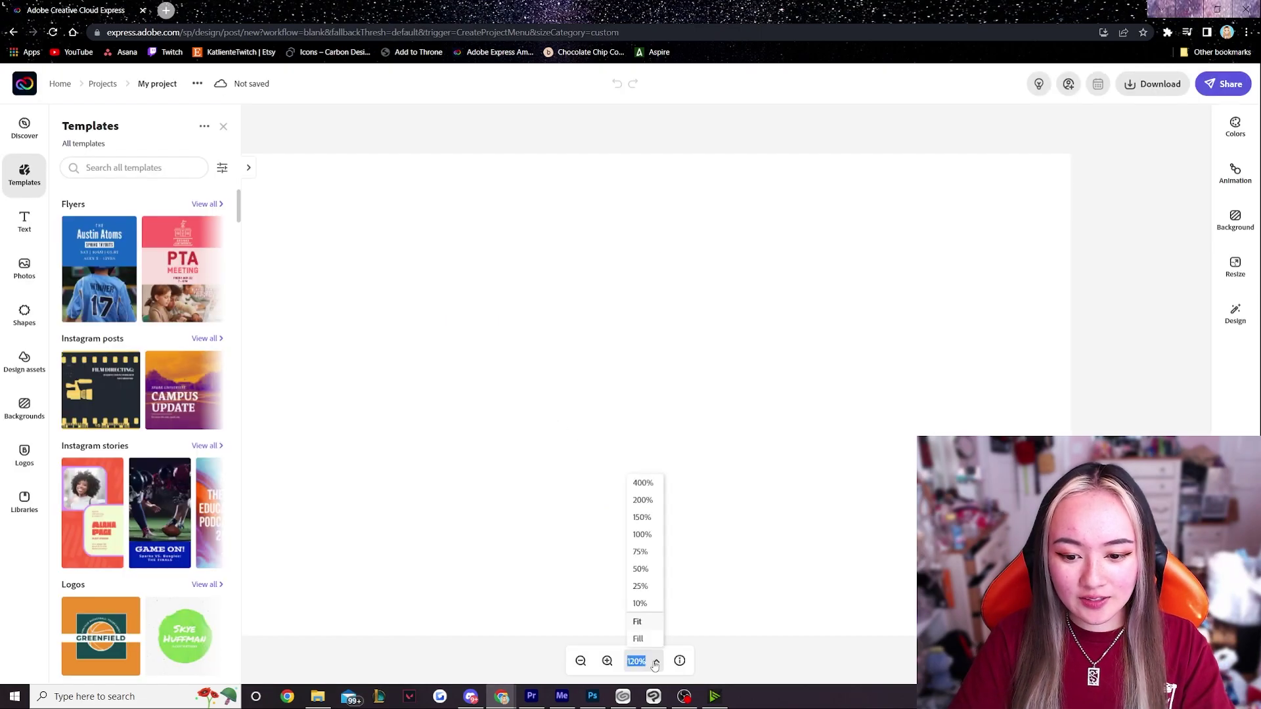
pyautogui.click(642, 534)
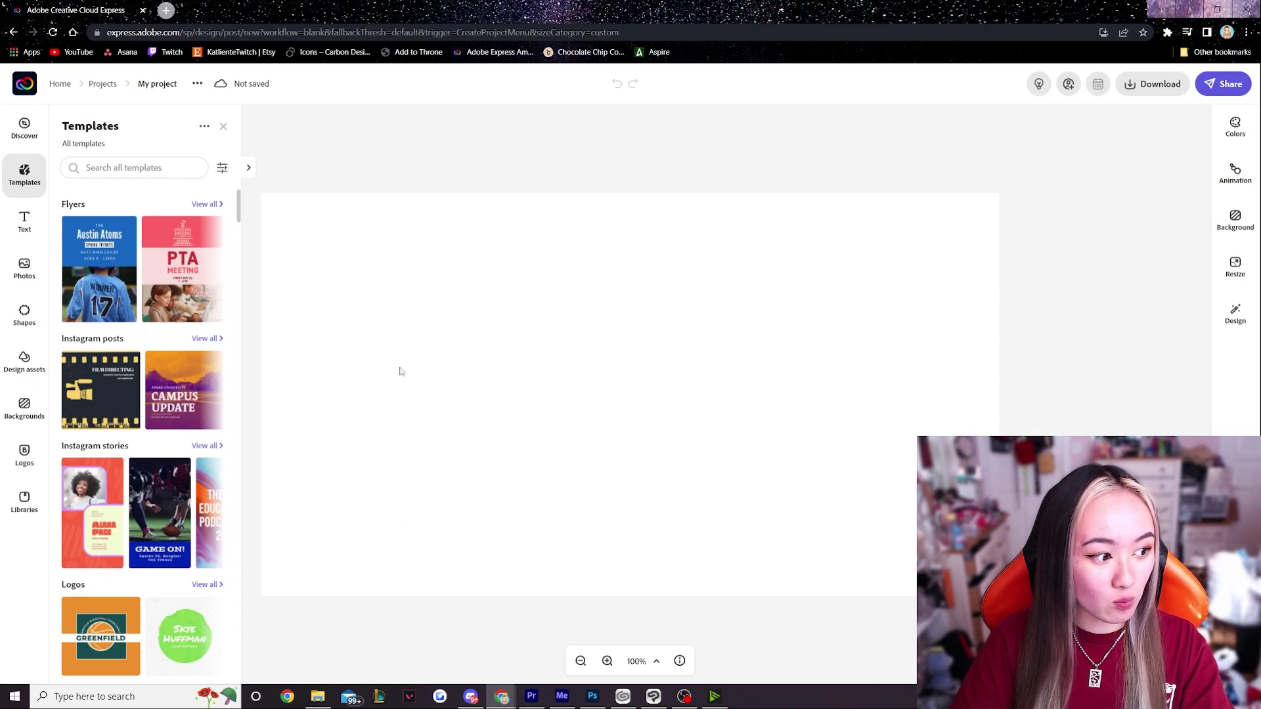
# Add a rounded rectangle from Shapes and stretch it across the canvas width.
pyautogui.click(24, 361)
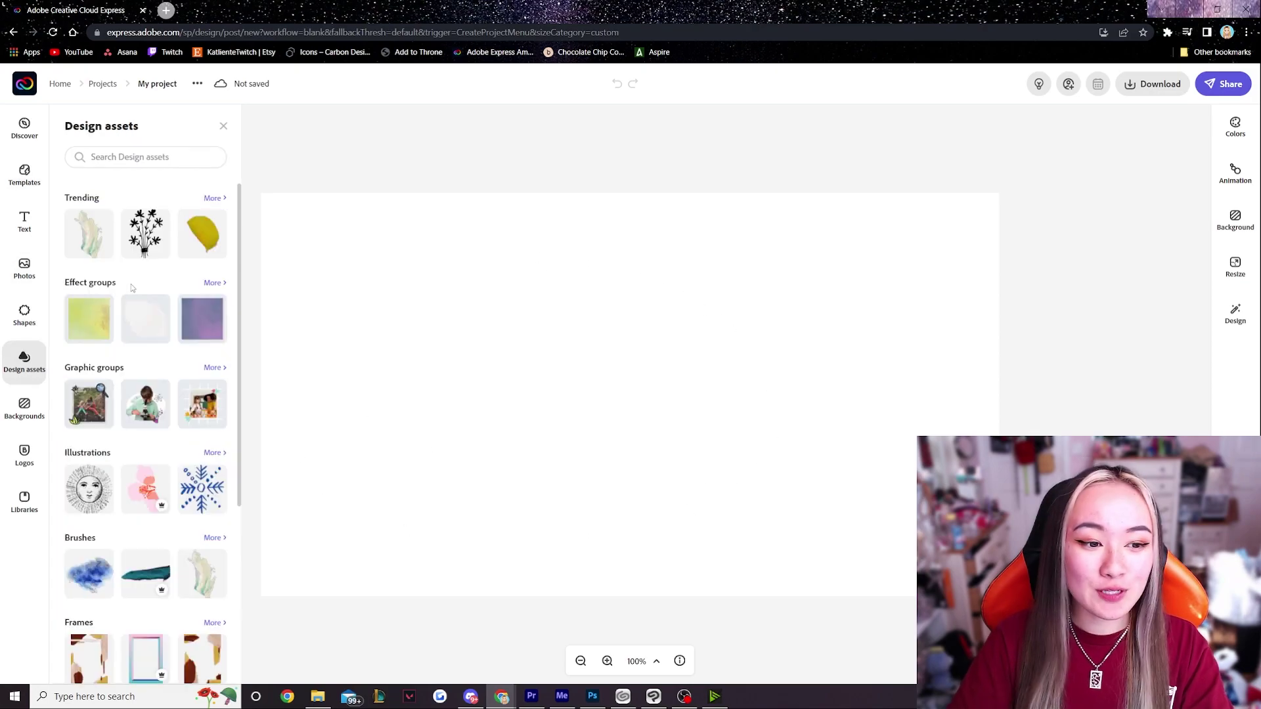
pyautogui.click(24, 315)
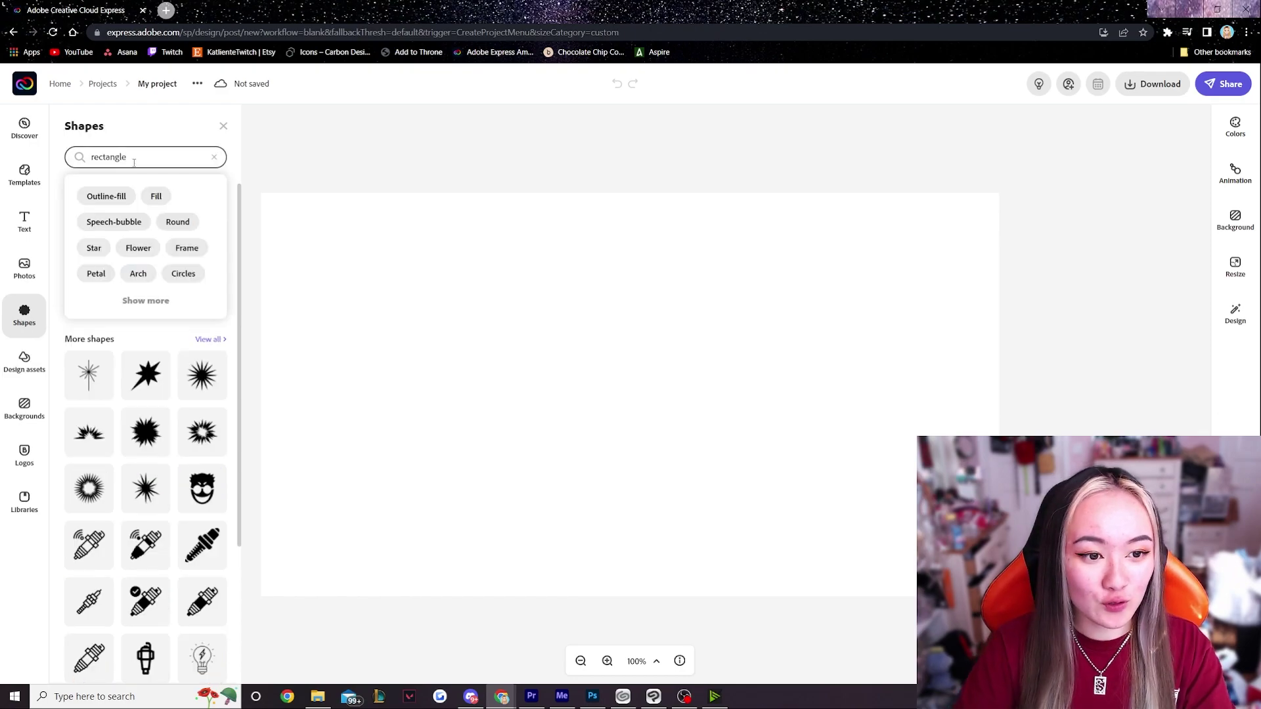
pyautogui.press('Return')
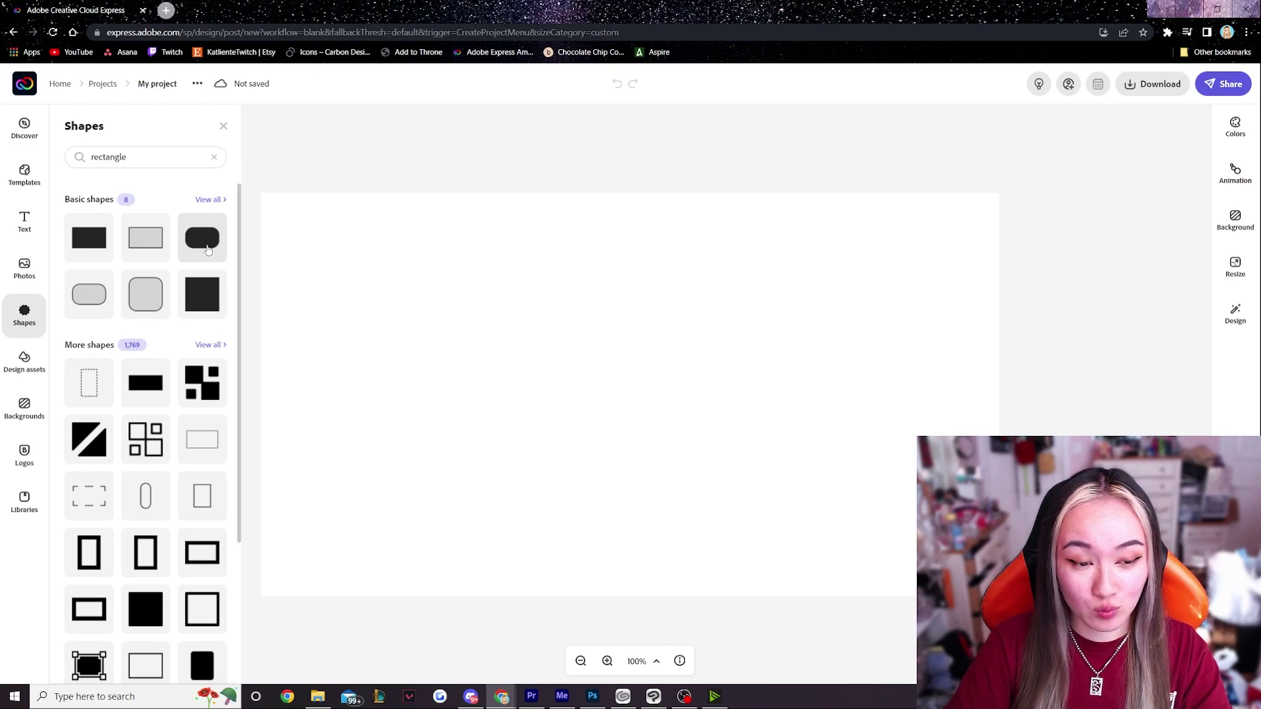
pyautogui.moveTo(208, 249); pyautogui.dragTo(591, 375)
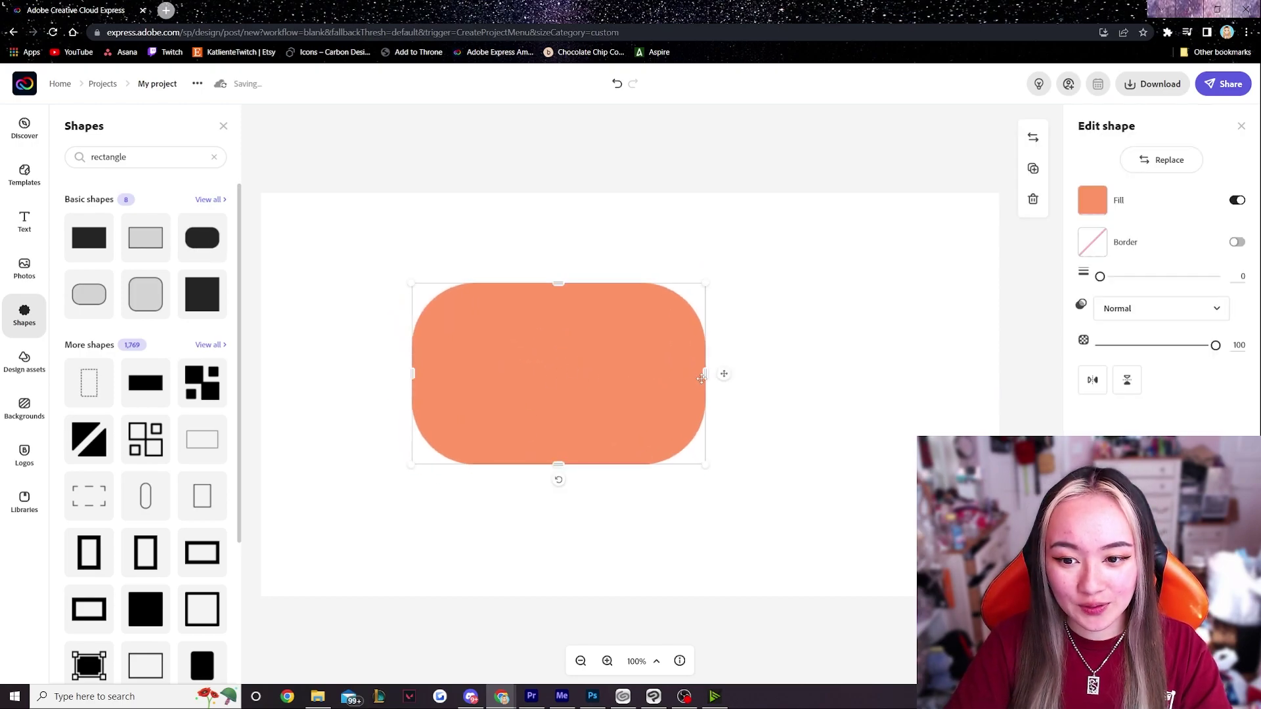
pyautogui.moveTo(702, 379); pyautogui.dragTo(956, 371)
pyautogui.moveTo(412, 373); pyautogui.dragTo(303, 370)
# Enlarge the rectangle, shift it down slightly, and give it a pink border.
pyautogui.moveTo(629, 283); pyautogui.dragTo(628, 260)
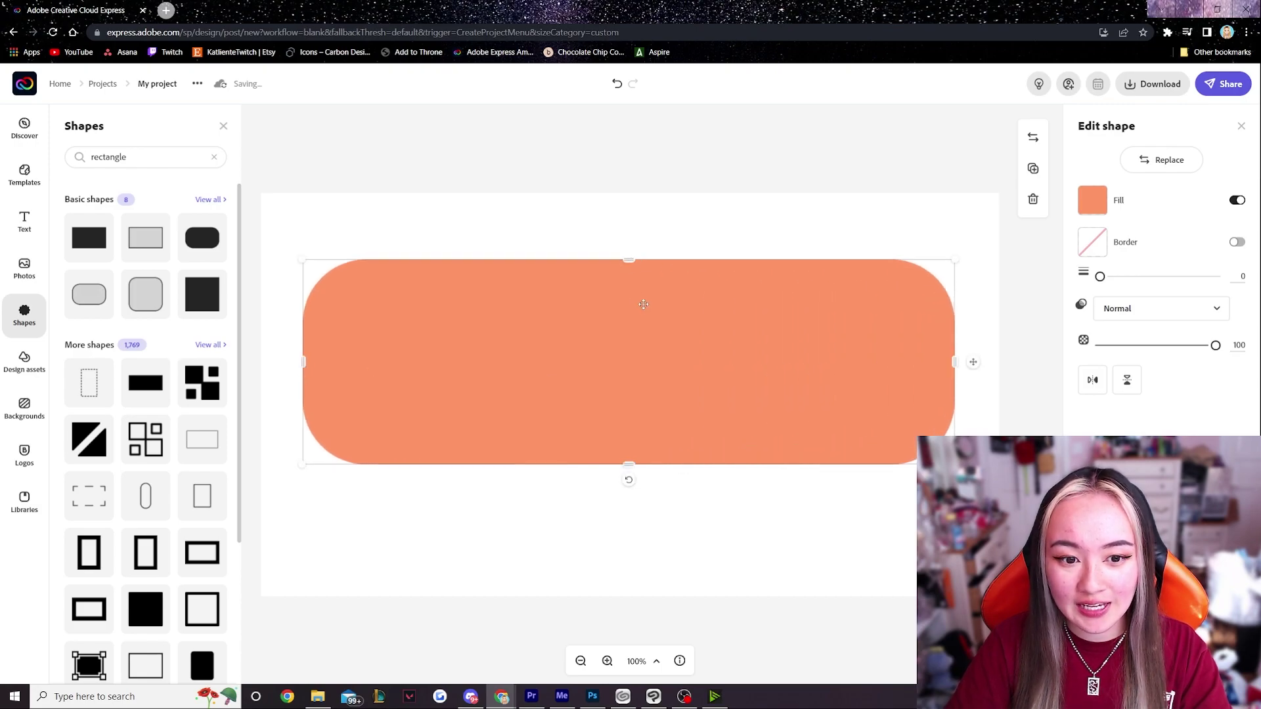
pyautogui.moveTo(643, 304); pyautogui.dragTo(845, 327)
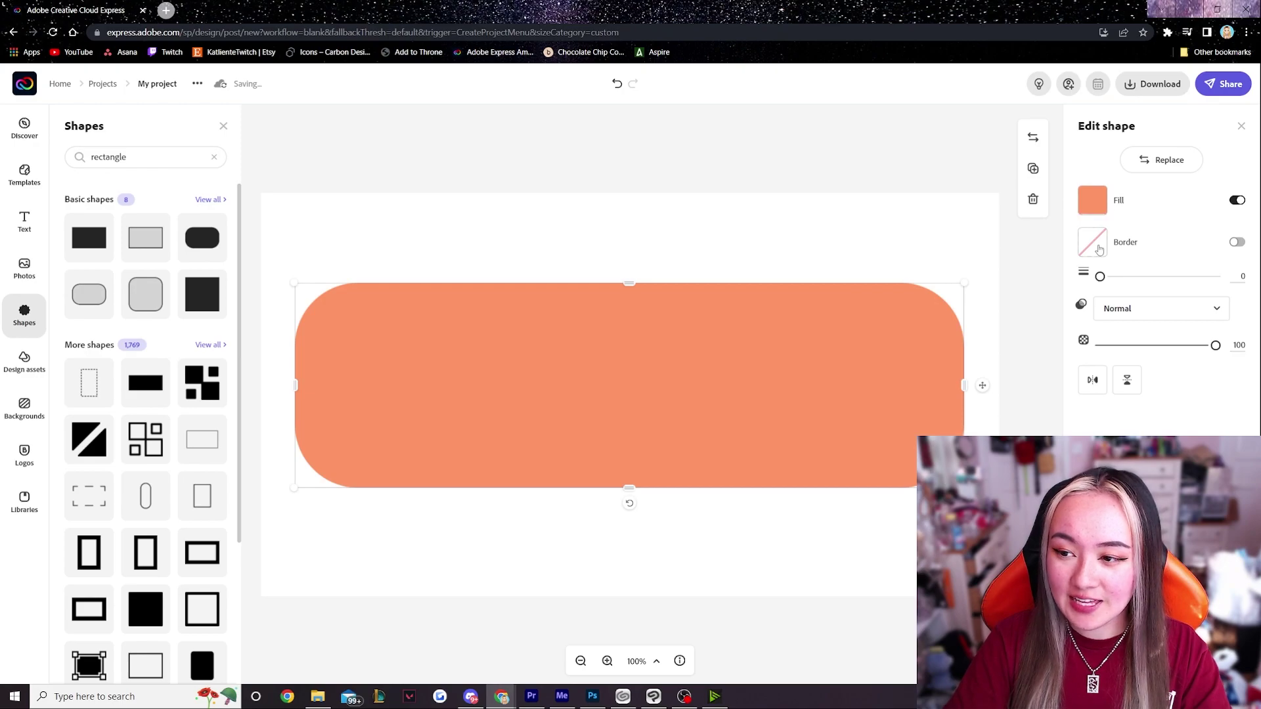
pyautogui.click(1237, 242)
pyautogui.click(822, 160)
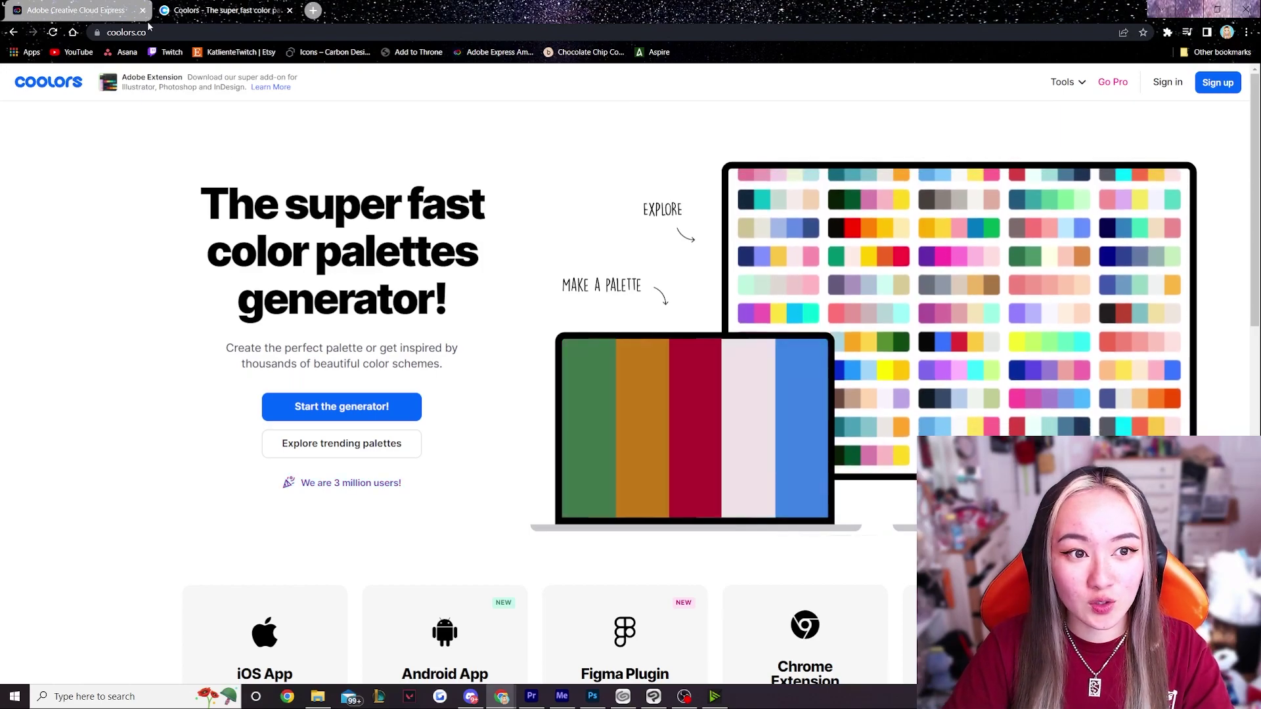
# Browse Coolors' trending palettes and copy the muted purple 735D78.
pyautogui.click(374, 449)
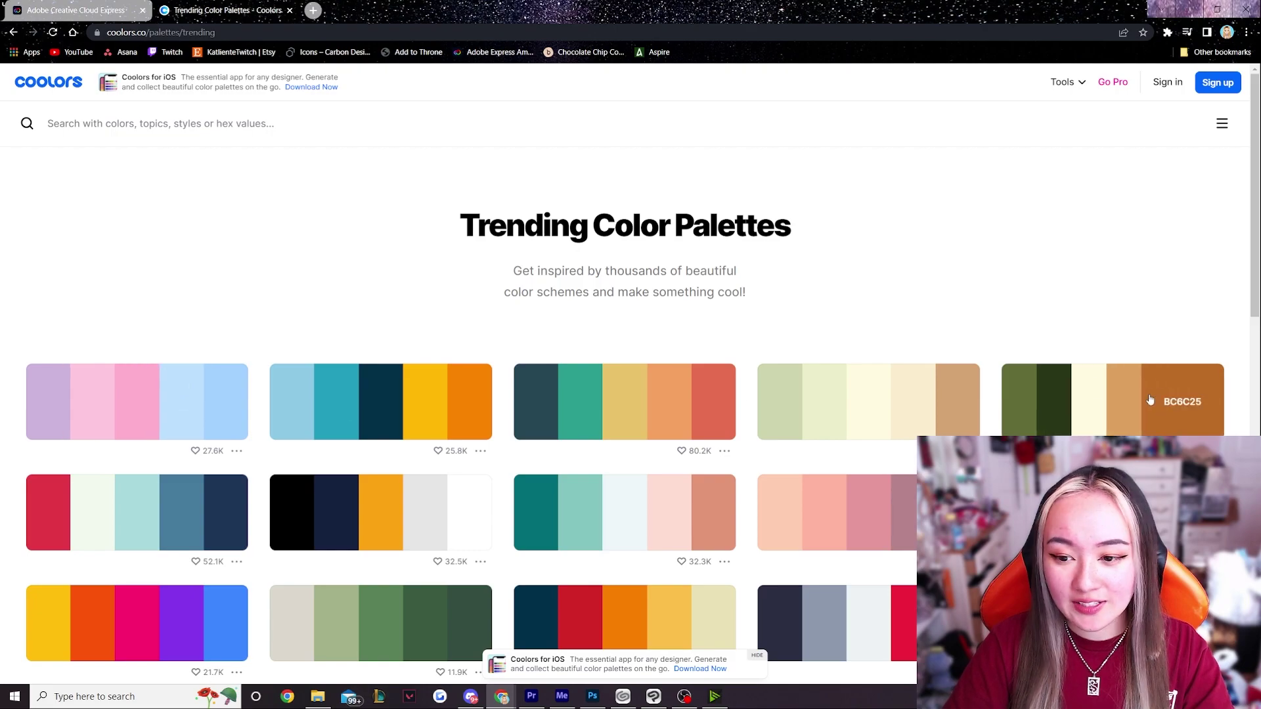
pyautogui.scroll(-5, 675, 381)
pyautogui.scroll(-5, 818, 348)
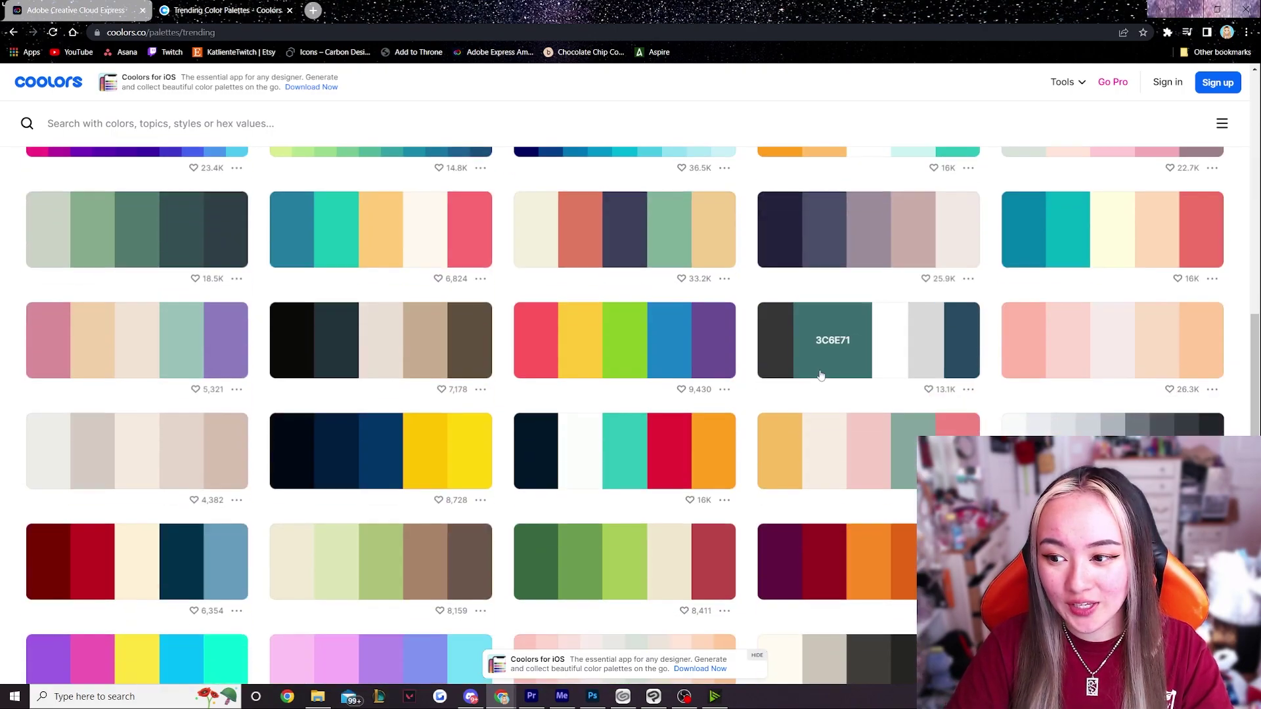
pyautogui.scroll(-5, 338, 439)
pyautogui.scroll(-5, 326, 435)
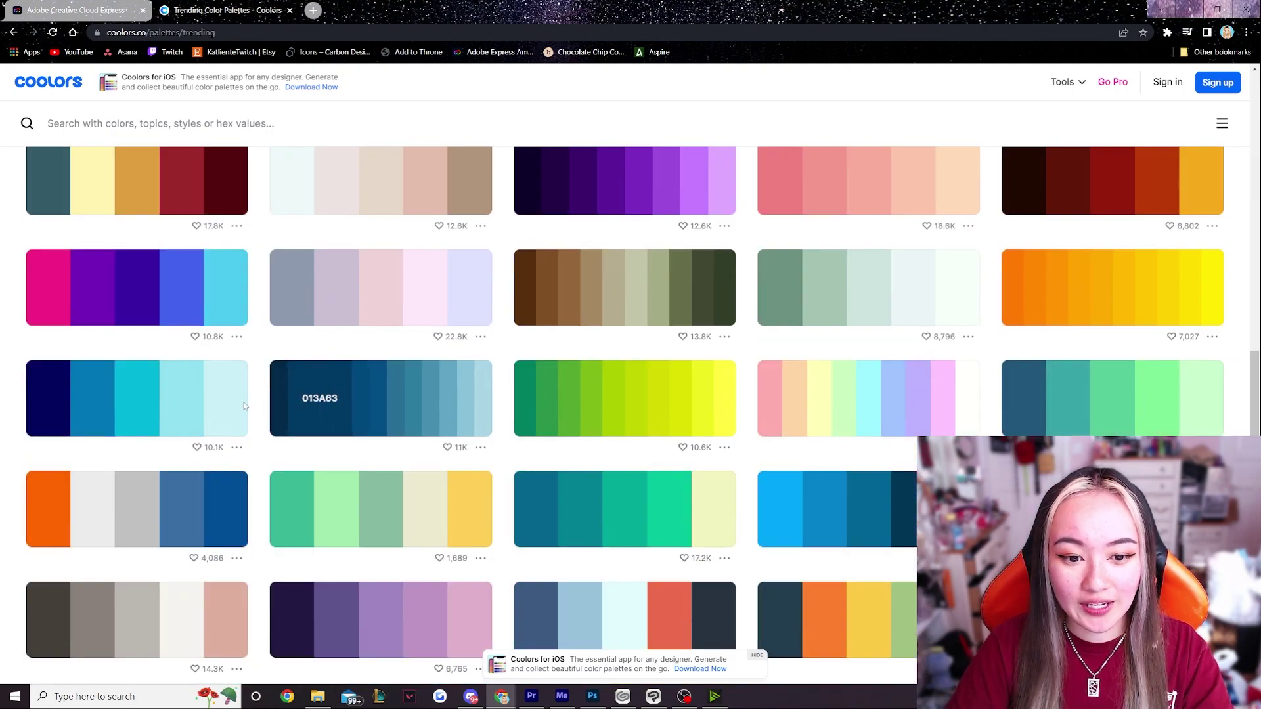
pyautogui.scroll(-4, 558, 290)
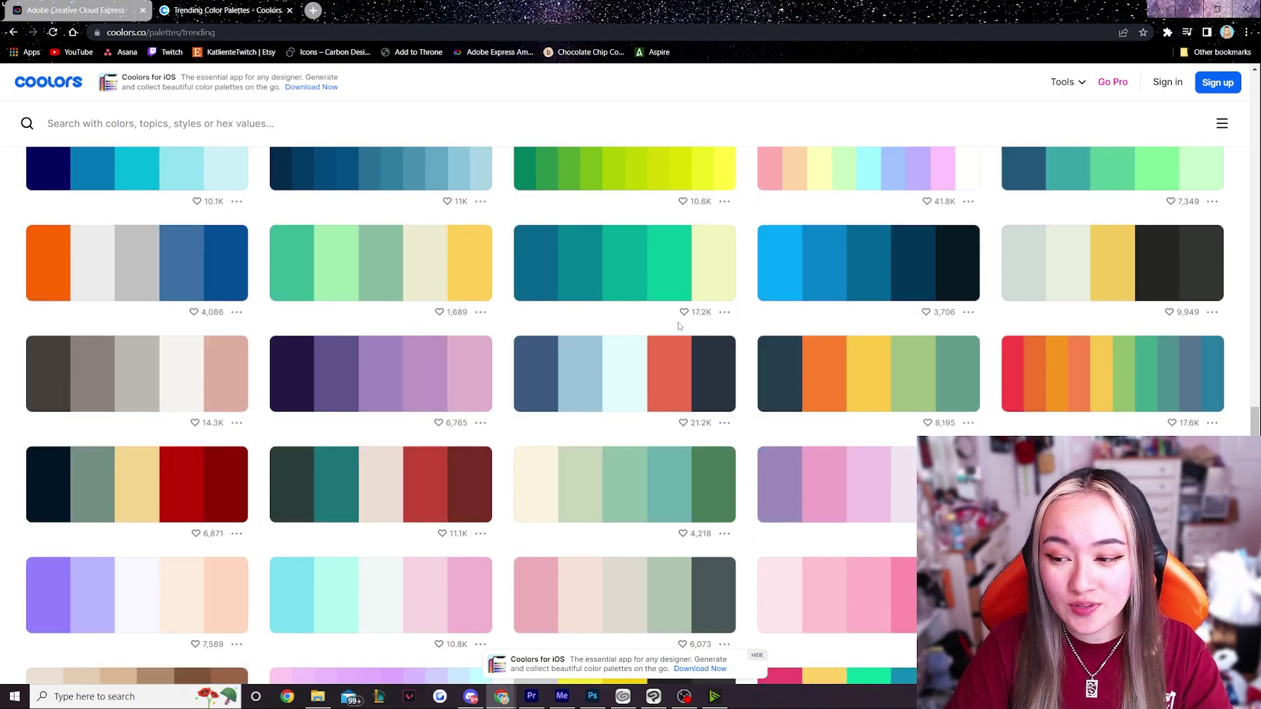
pyautogui.scroll(-5, 679, 326)
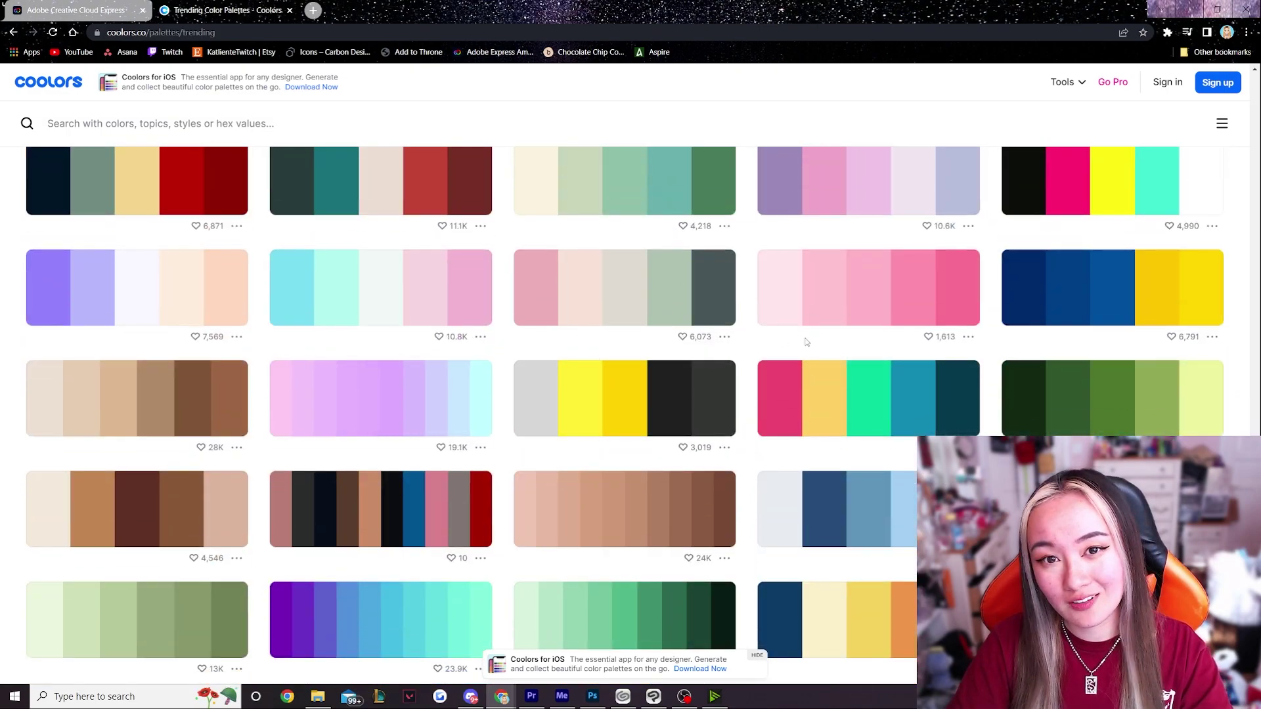
pyautogui.scroll(-4, 807, 342)
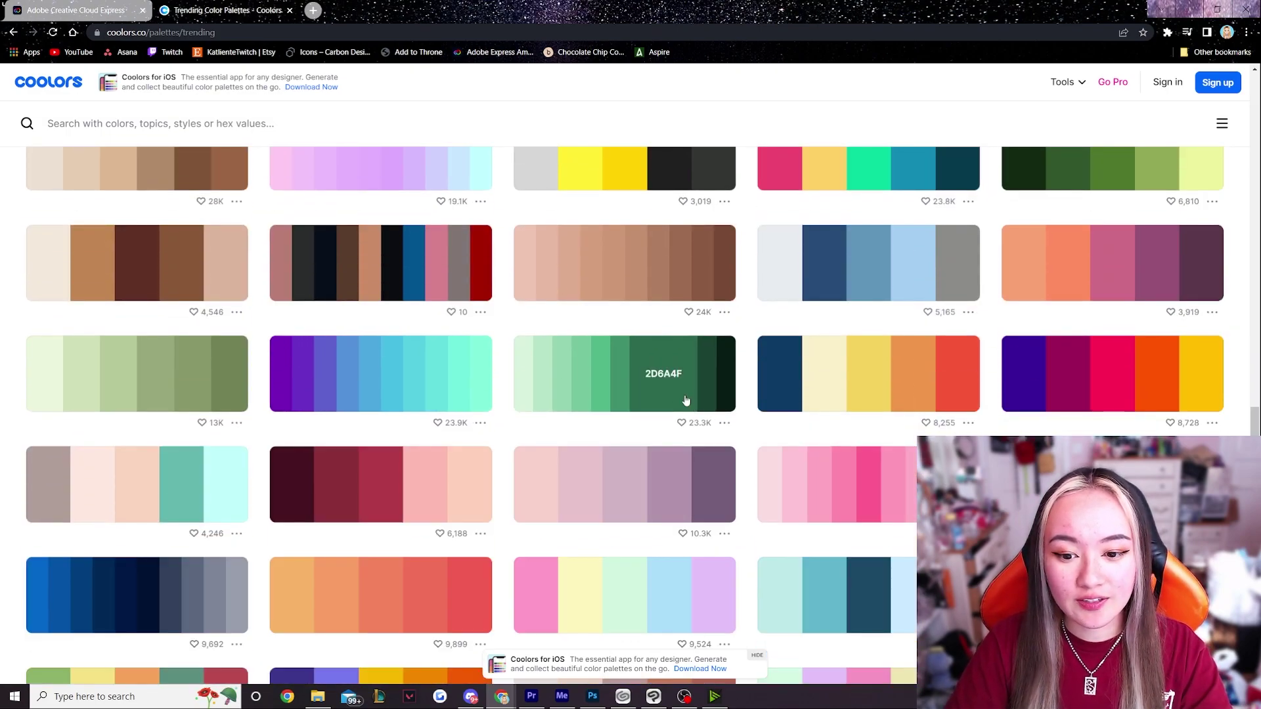
pyautogui.scroll(-2, 684, 452)
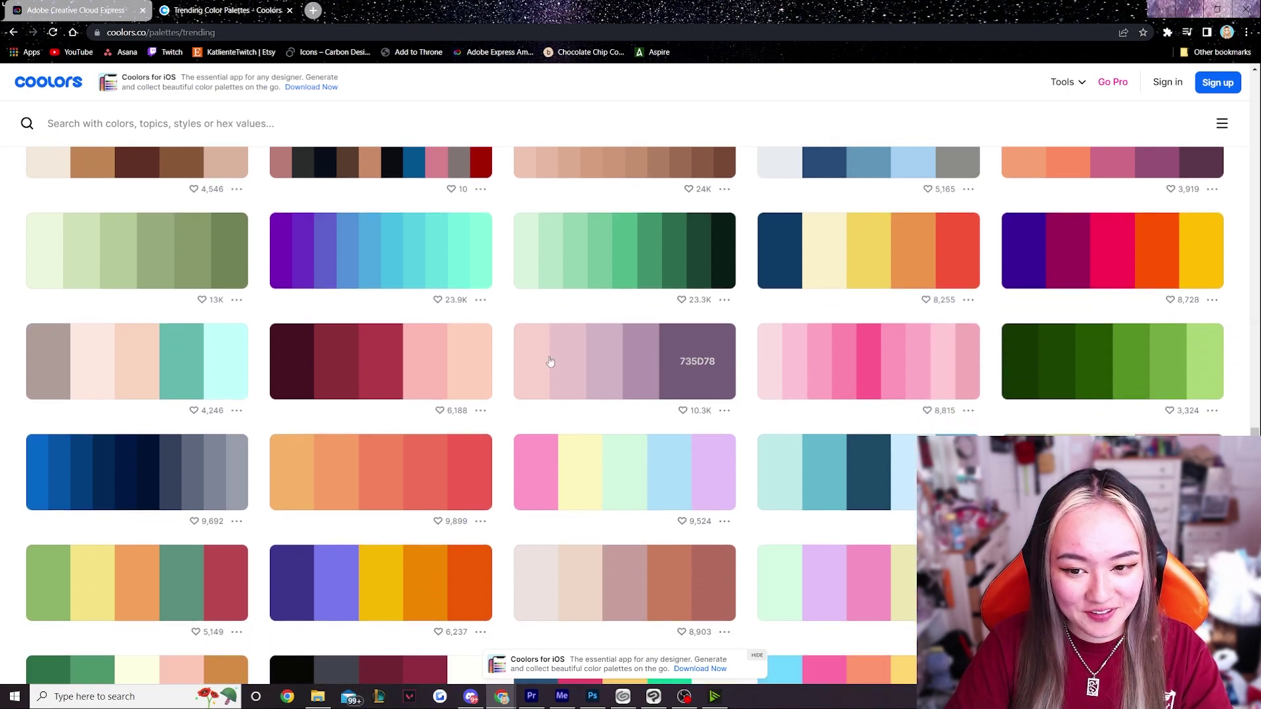
pyautogui.click(700, 363)
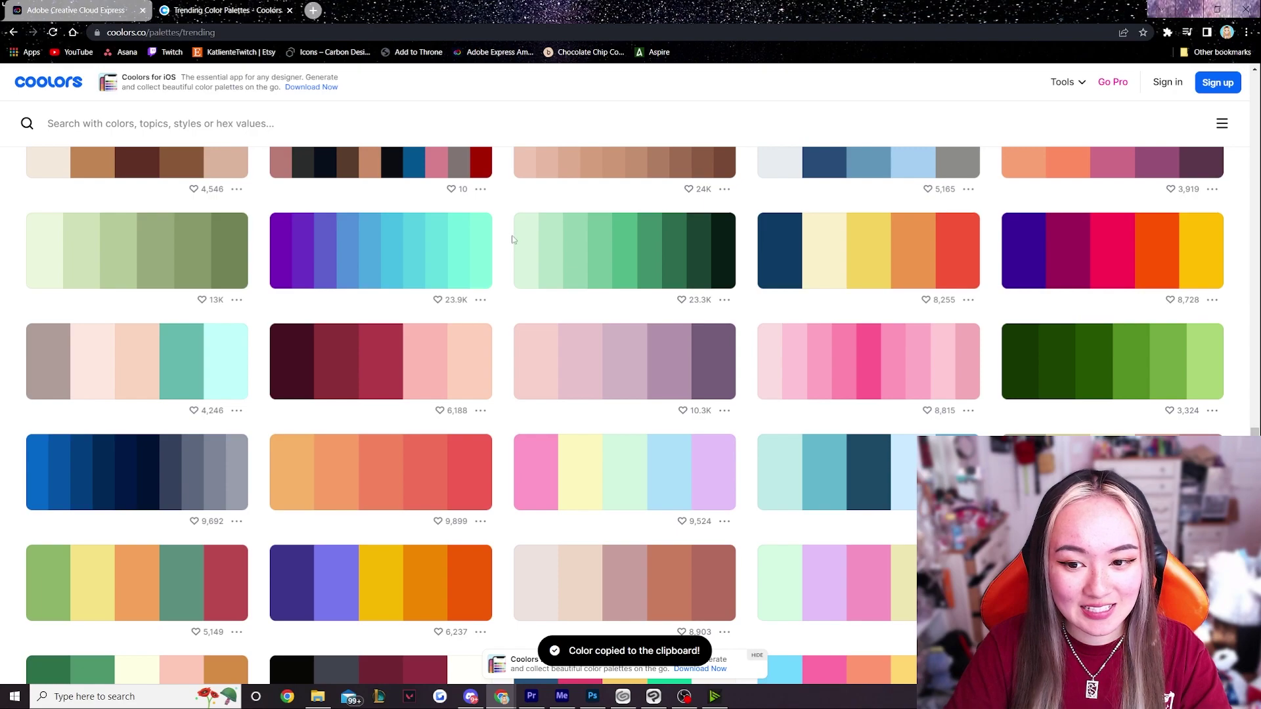
pyautogui.click(704, 373)
# Set the rounded rectangle's fill to the copied purple 735D78.
pyautogui.click(59, 7)
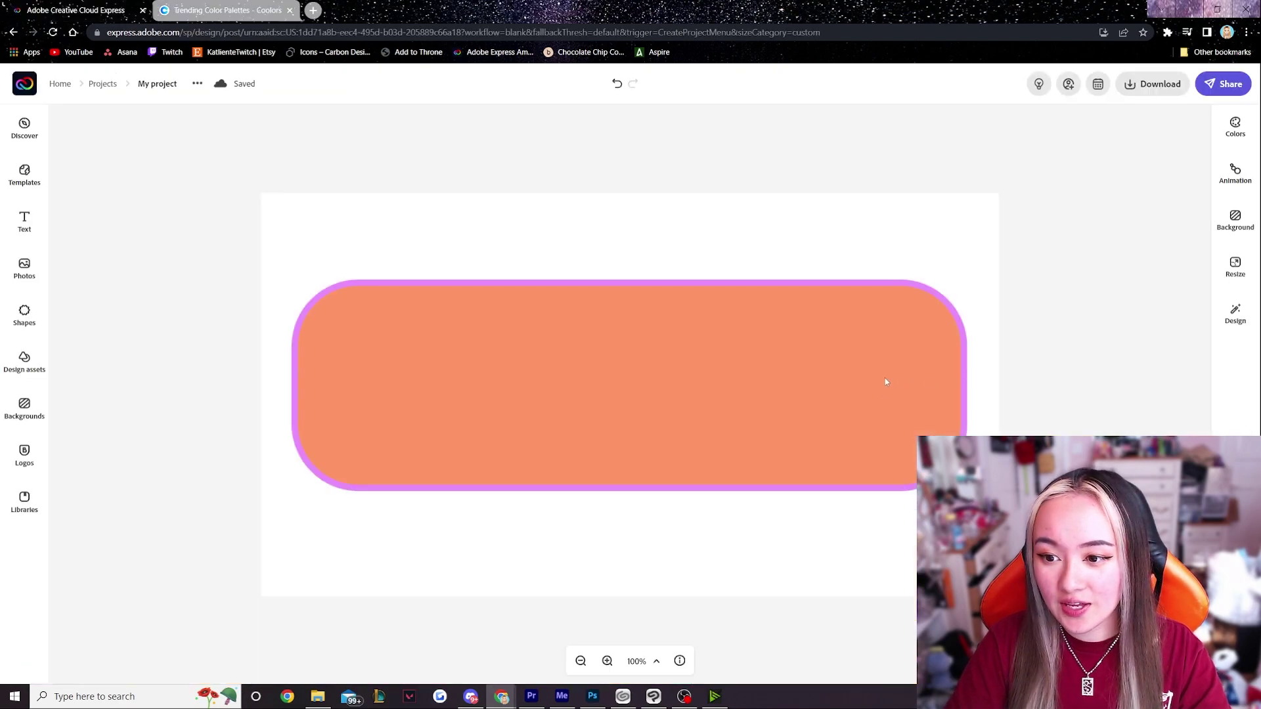
pyautogui.click(854, 388)
pyautogui.click(1093, 201)
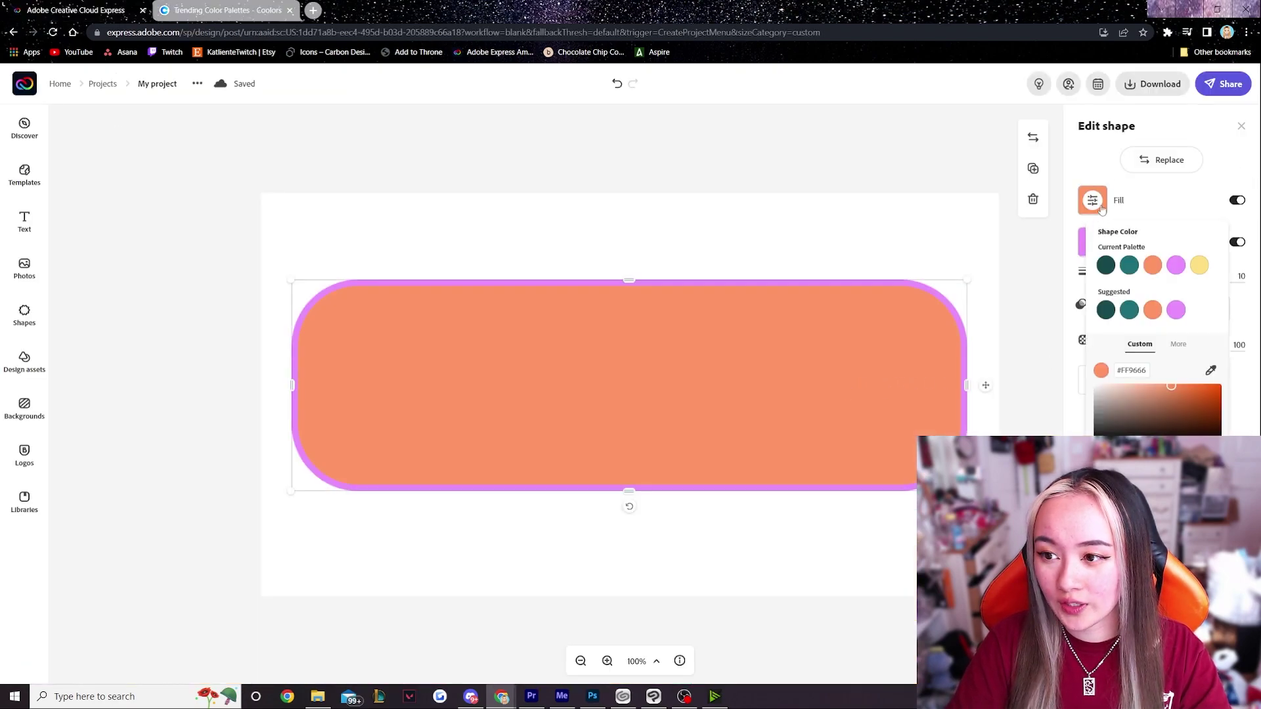
pyautogui.moveTo(1146, 370); pyautogui.dragTo(1117, 369)
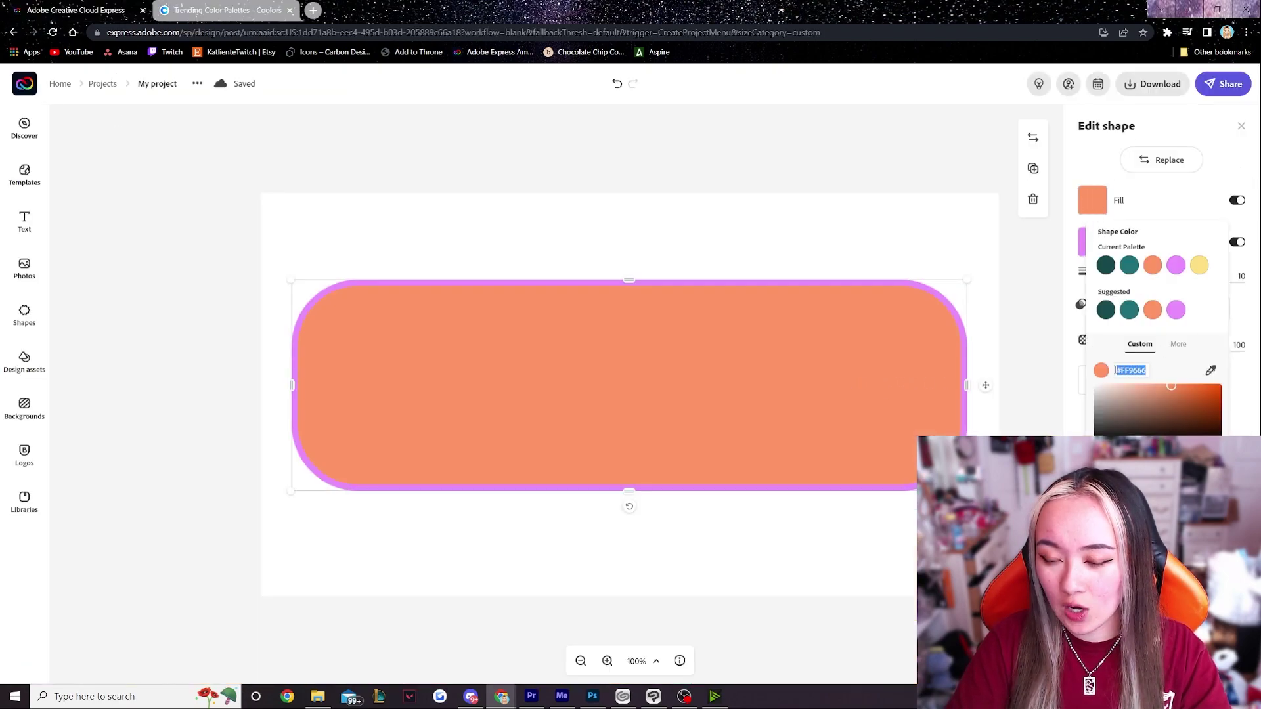
pyautogui.hotkey('ctrl', 'v')
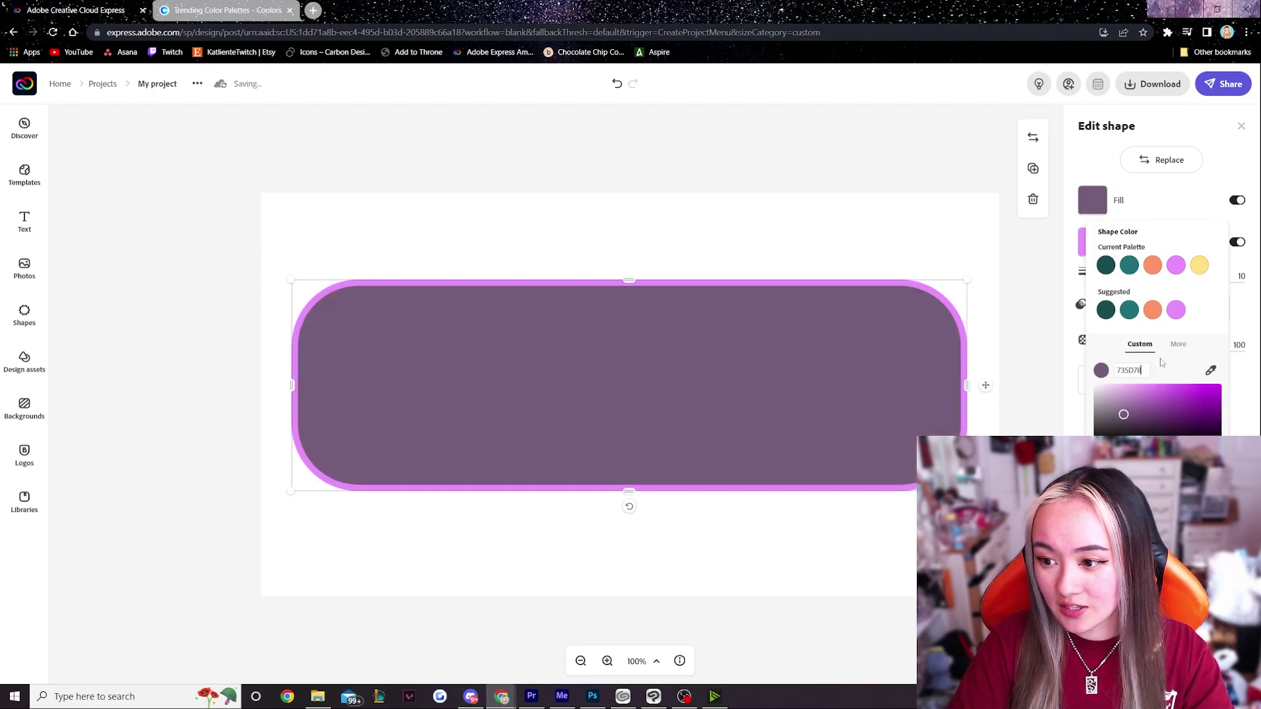
pyautogui.click(851, 190)
pyautogui.click(486, 165)
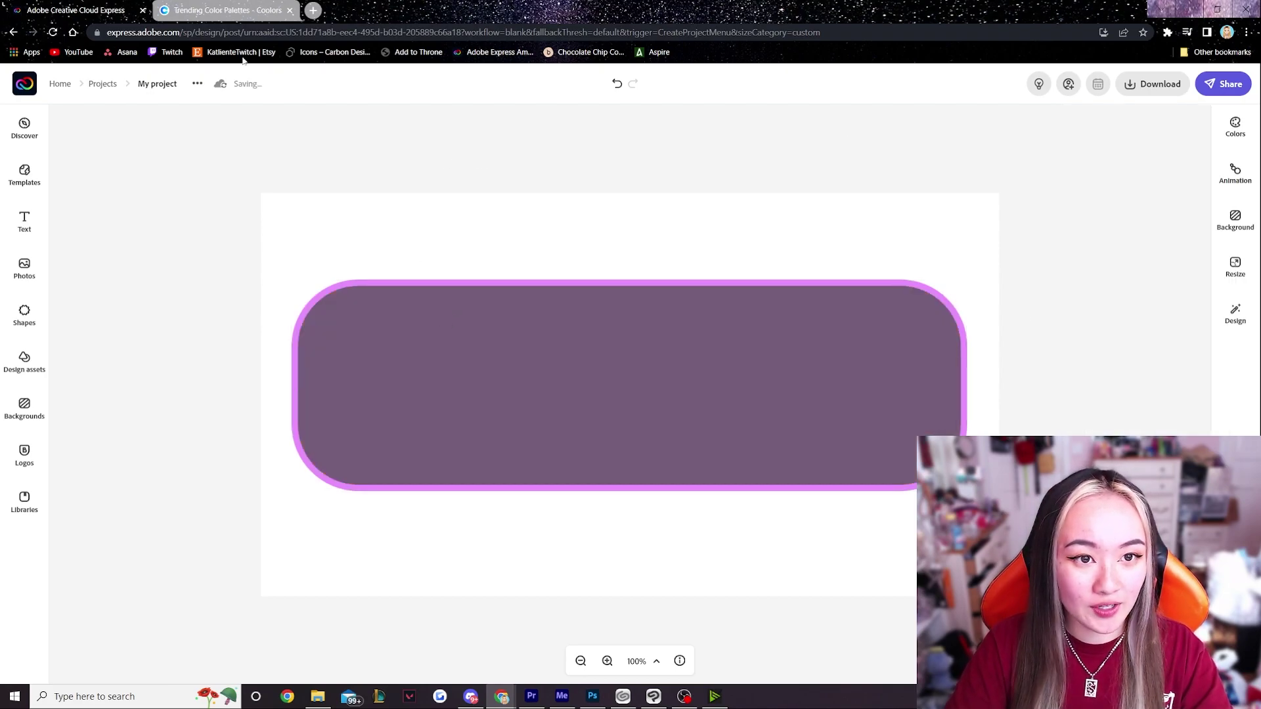
# Copy light pink F7D1CD from Coolors and apply it as the rectangle's border colour.
pyautogui.click(224, 10)
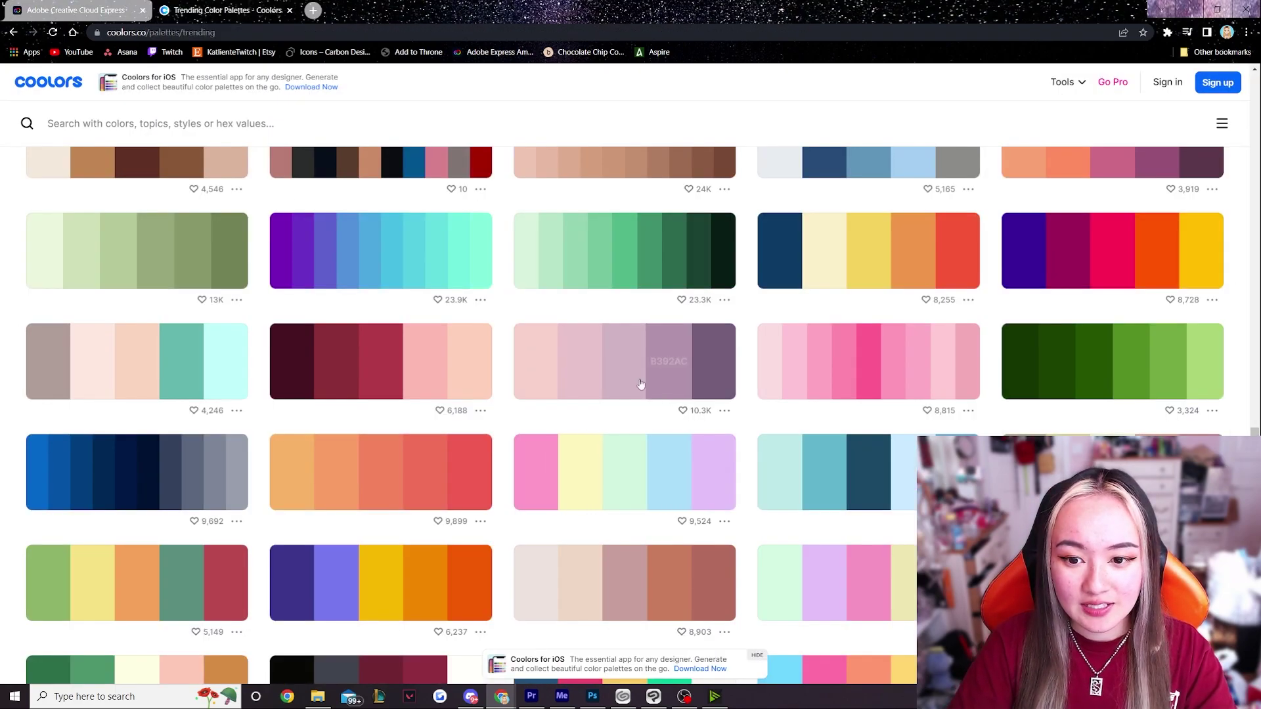
pyautogui.click(551, 365)
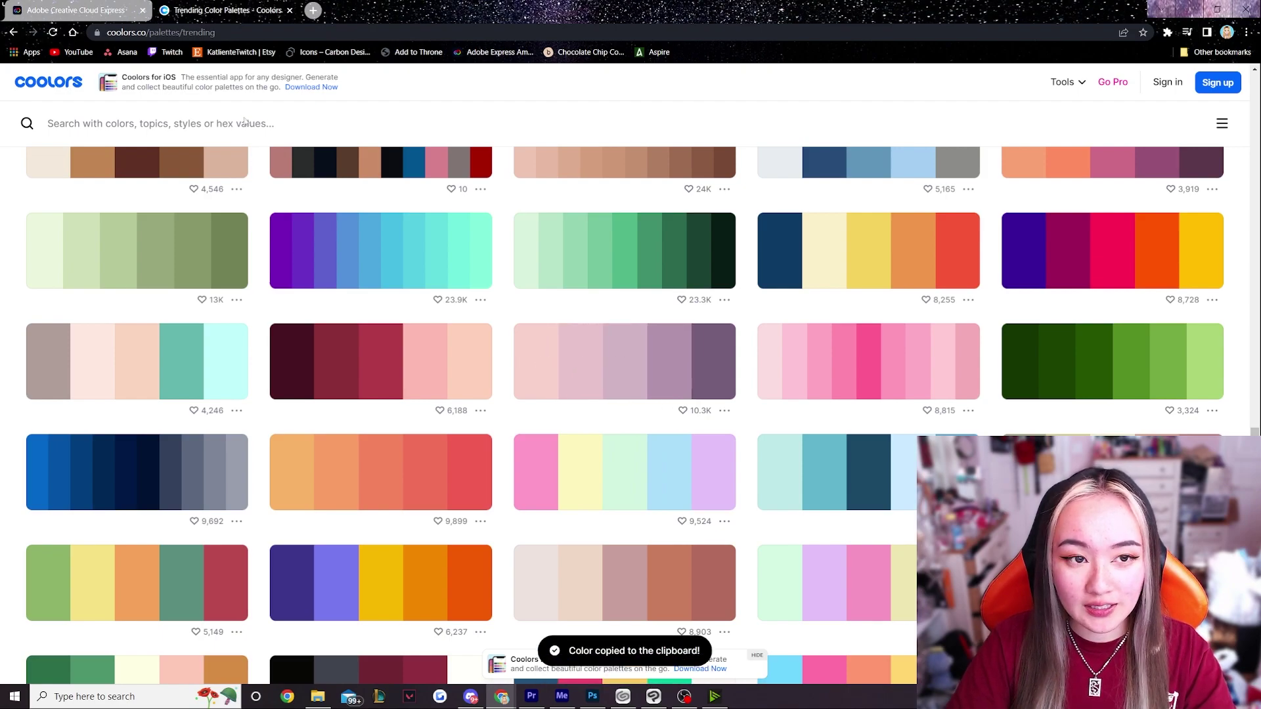
pyautogui.click(131, 10)
pyautogui.click(893, 377)
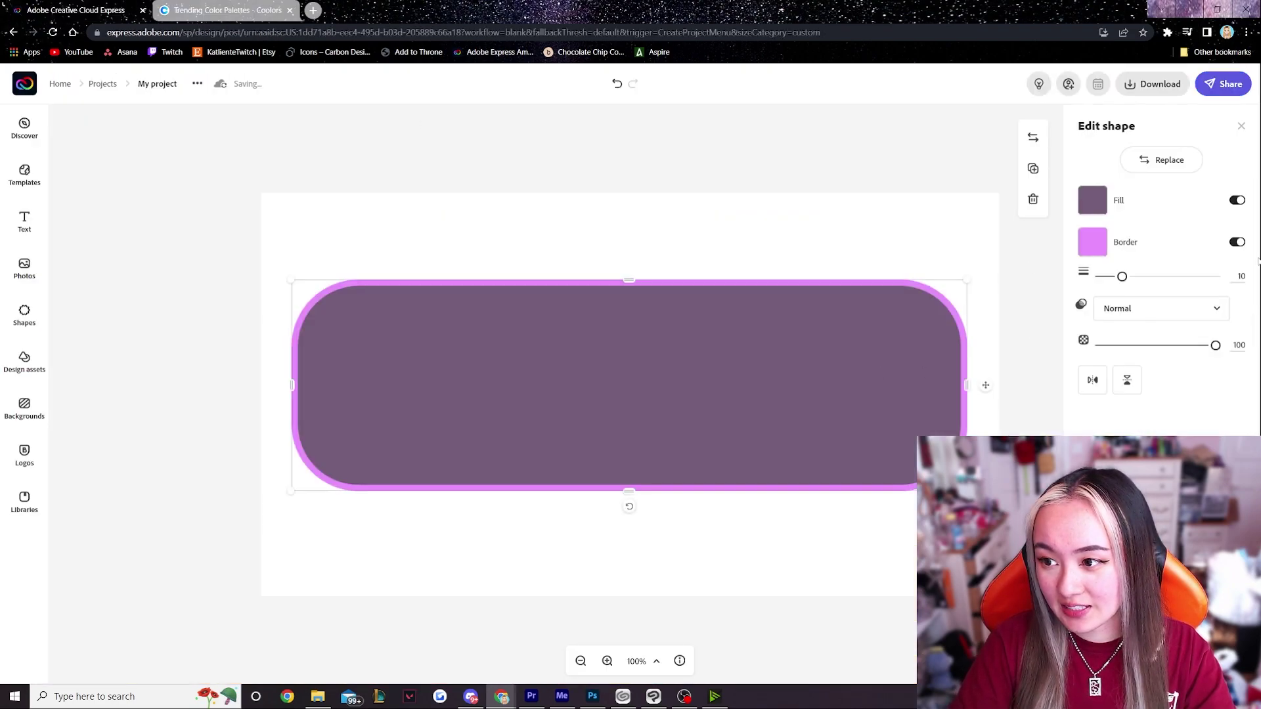
pyautogui.click(1102, 253)
pyautogui.moveTo(1147, 412); pyautogui.dragTo(1098, 407)
pyautogui.hotkey('ctrl', 'v')
pyautogui.click(845, 152)
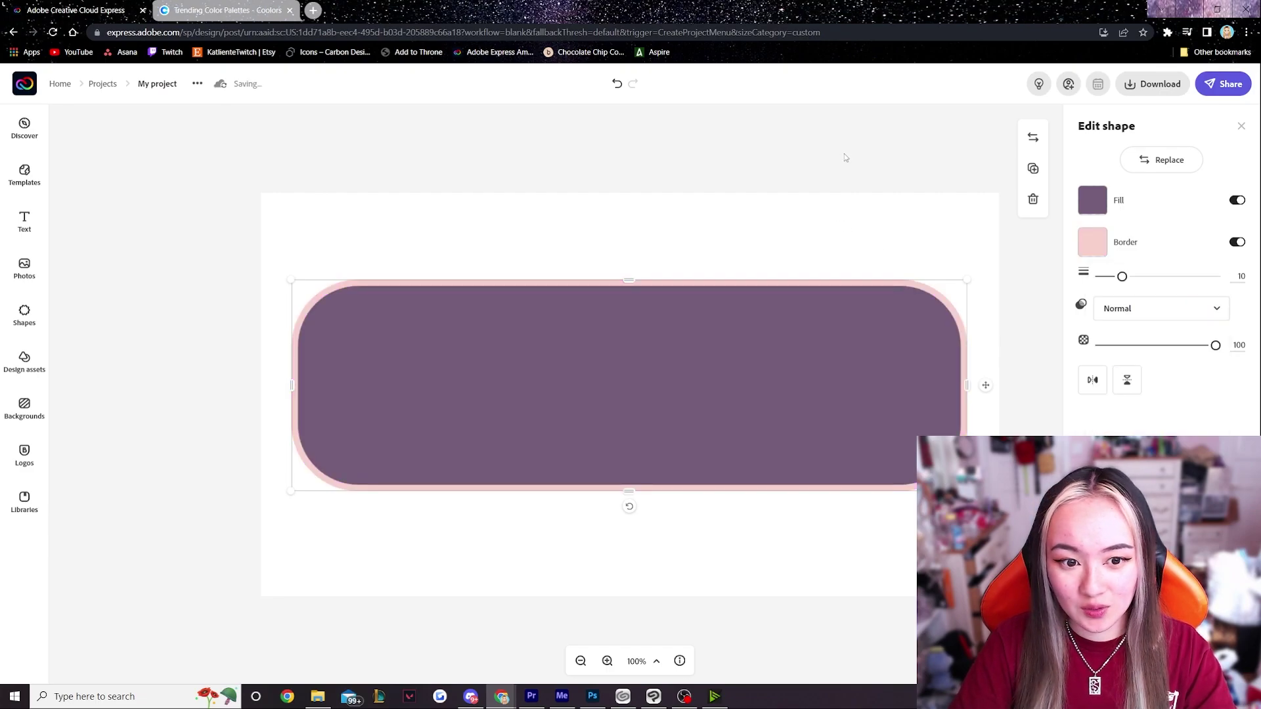
pyautogui.click(846, 152)
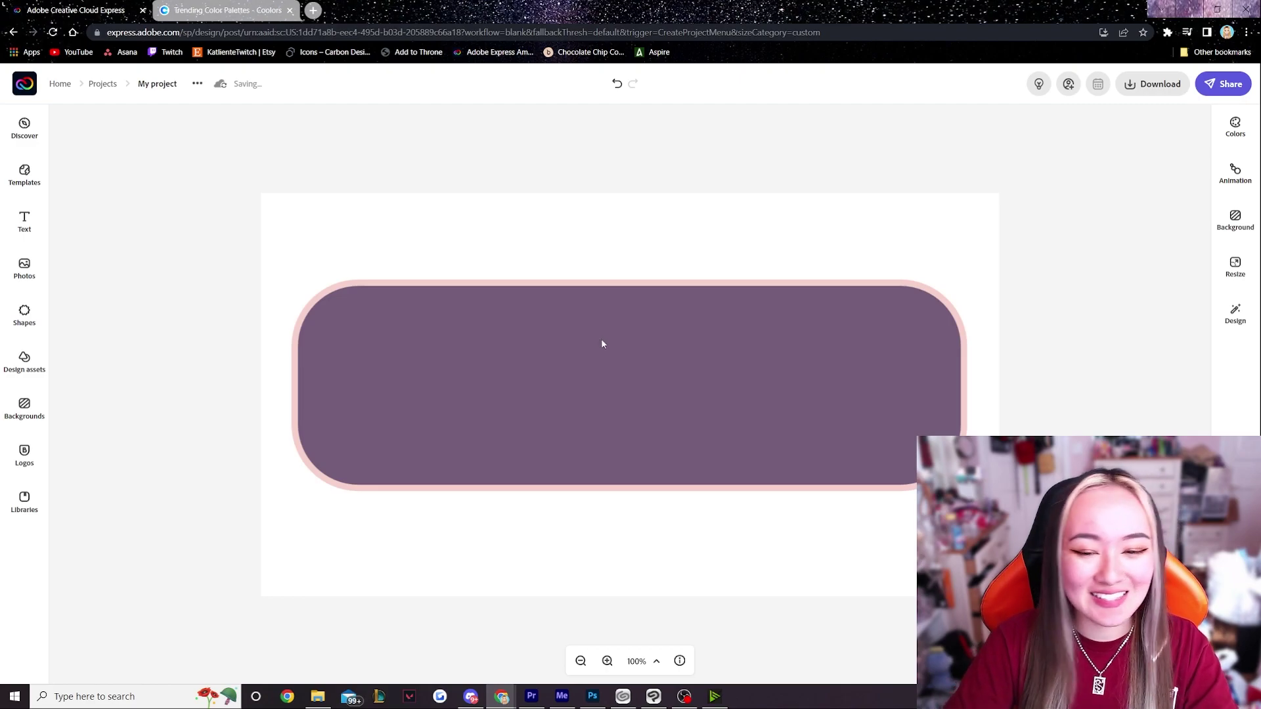
# Add a text box reading 'about me' from the Text panel.
pyautogui.click(26, 221)
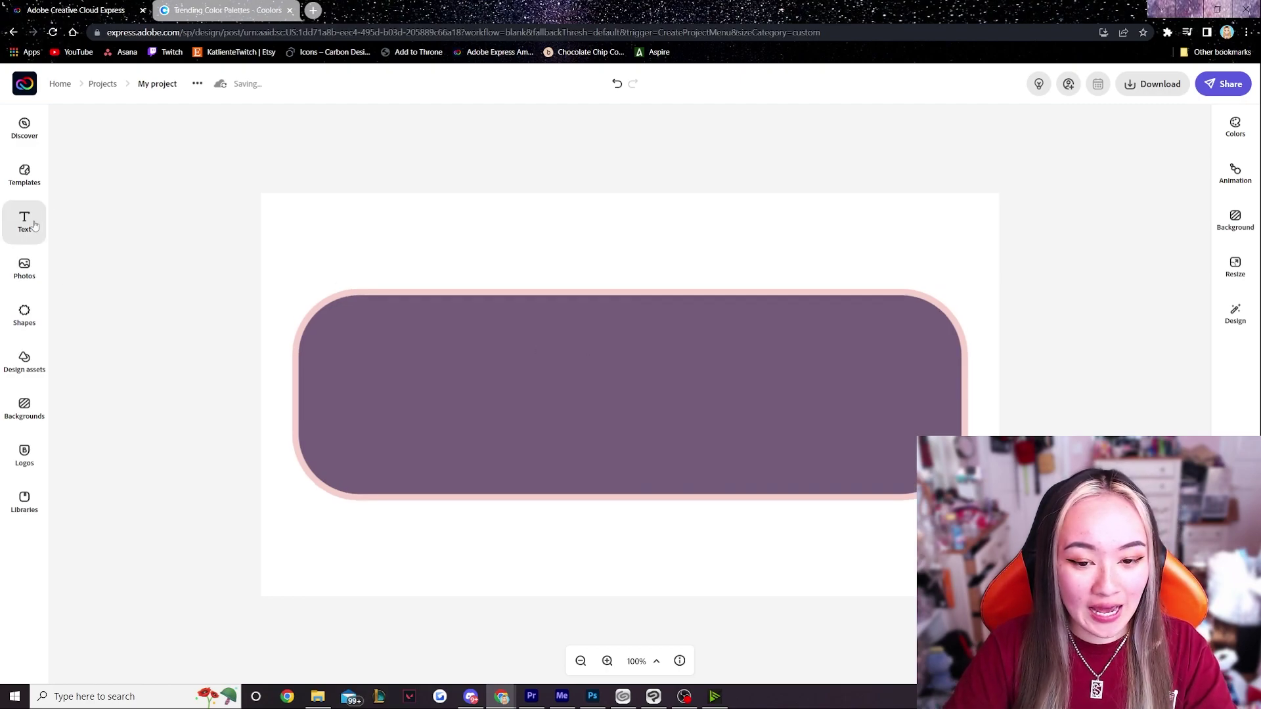
pyautogui.scroll(-10, 167, 362)
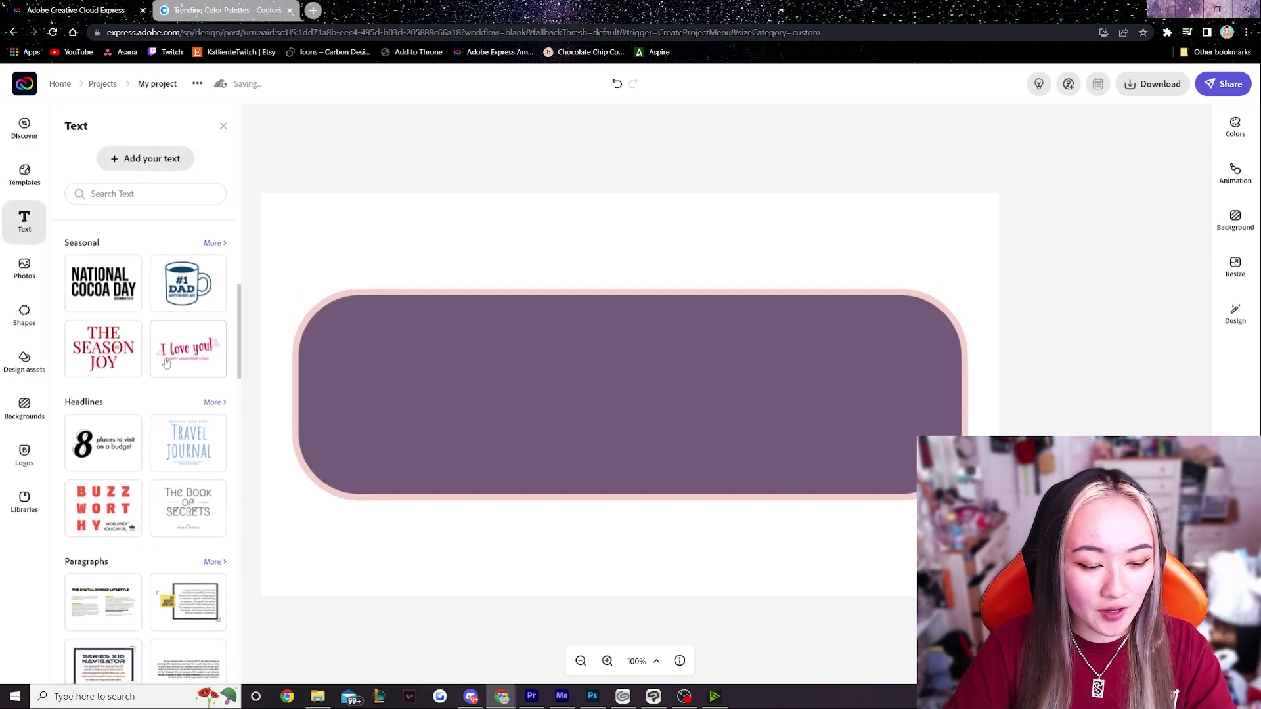
pyautogui.scroll(-3, 167, 362)
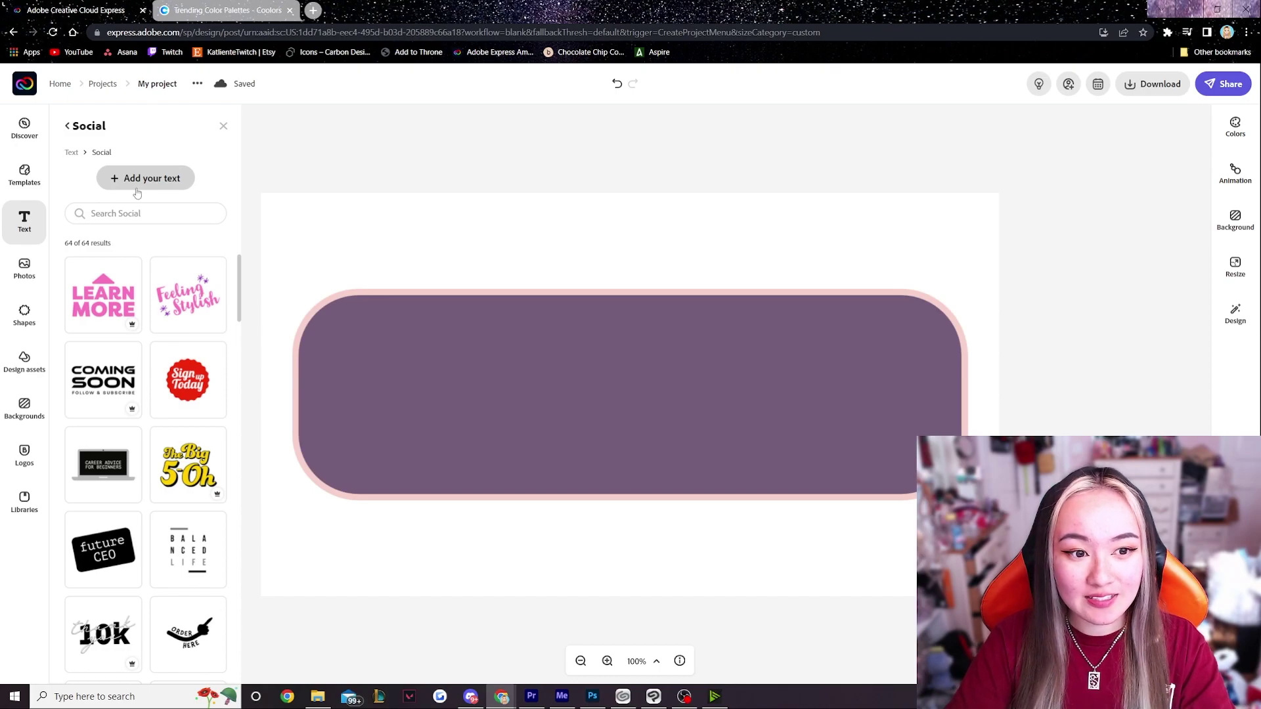
pyautogui.click(139, 183)
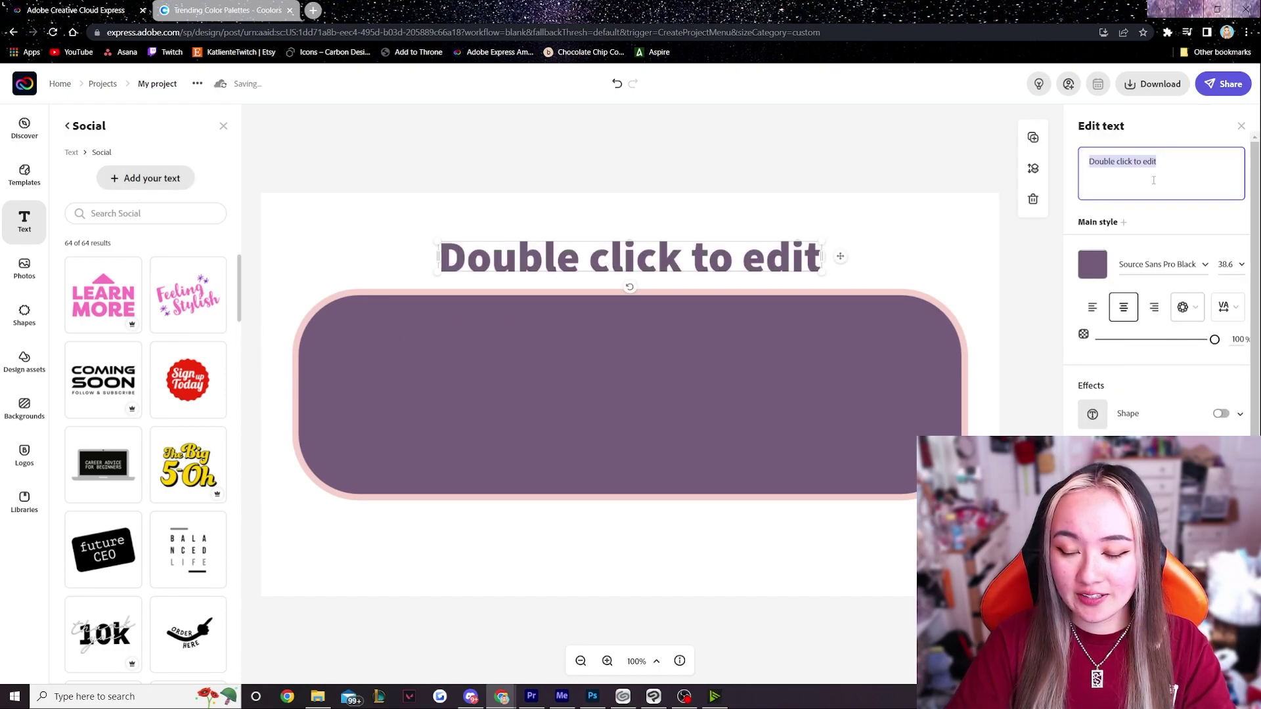
pyautogui.write('about me')
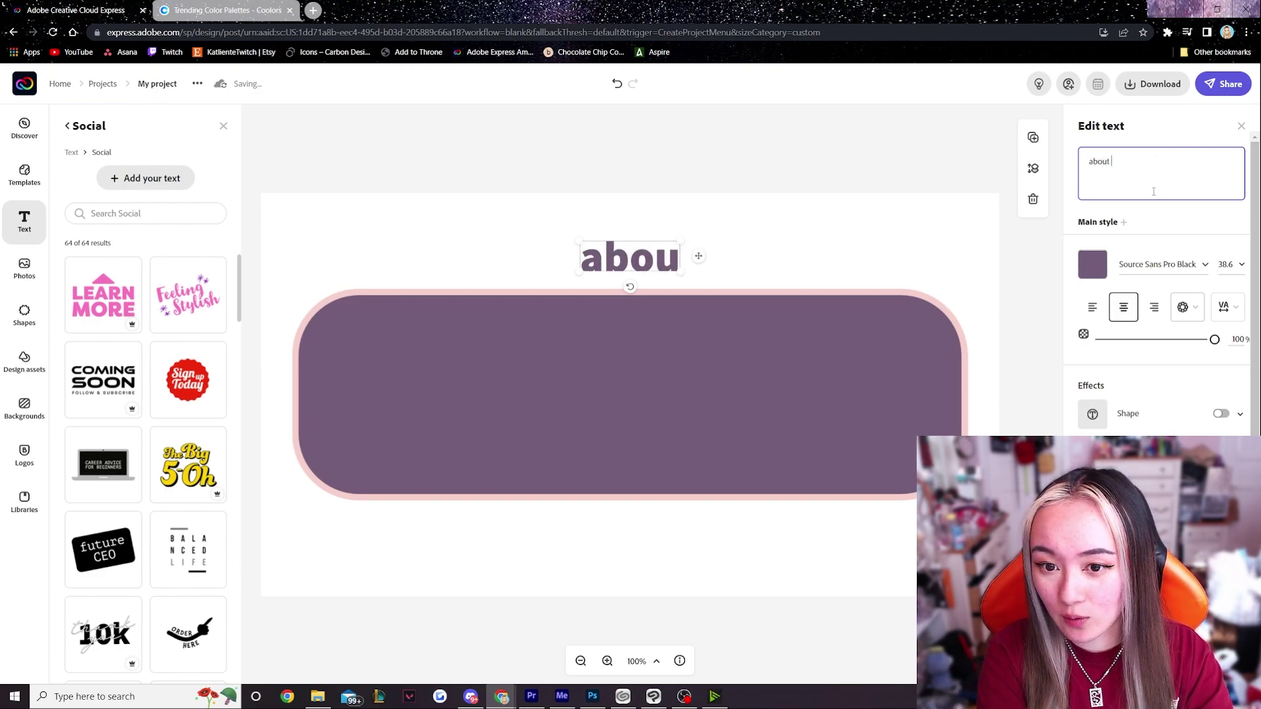
pyautogui.click(677, 388)
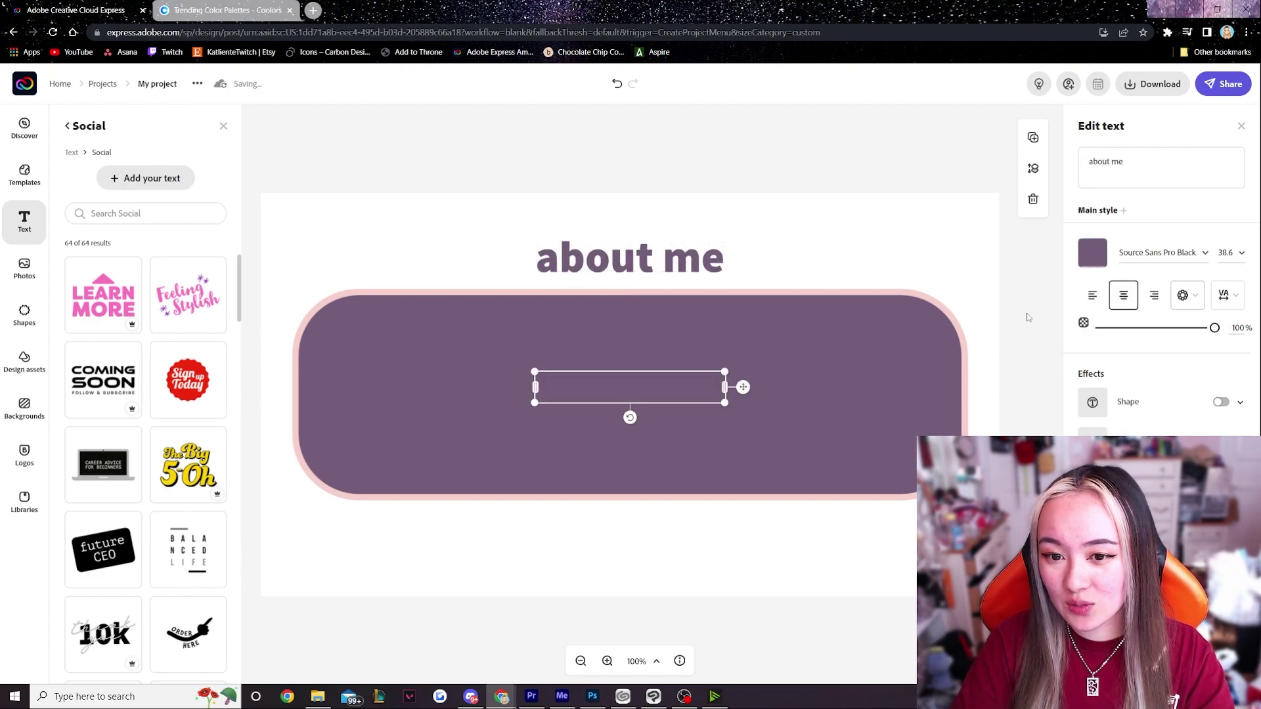
# Make the text white and apply a recommended rounded font.
pyautogui.click(1096, 258)
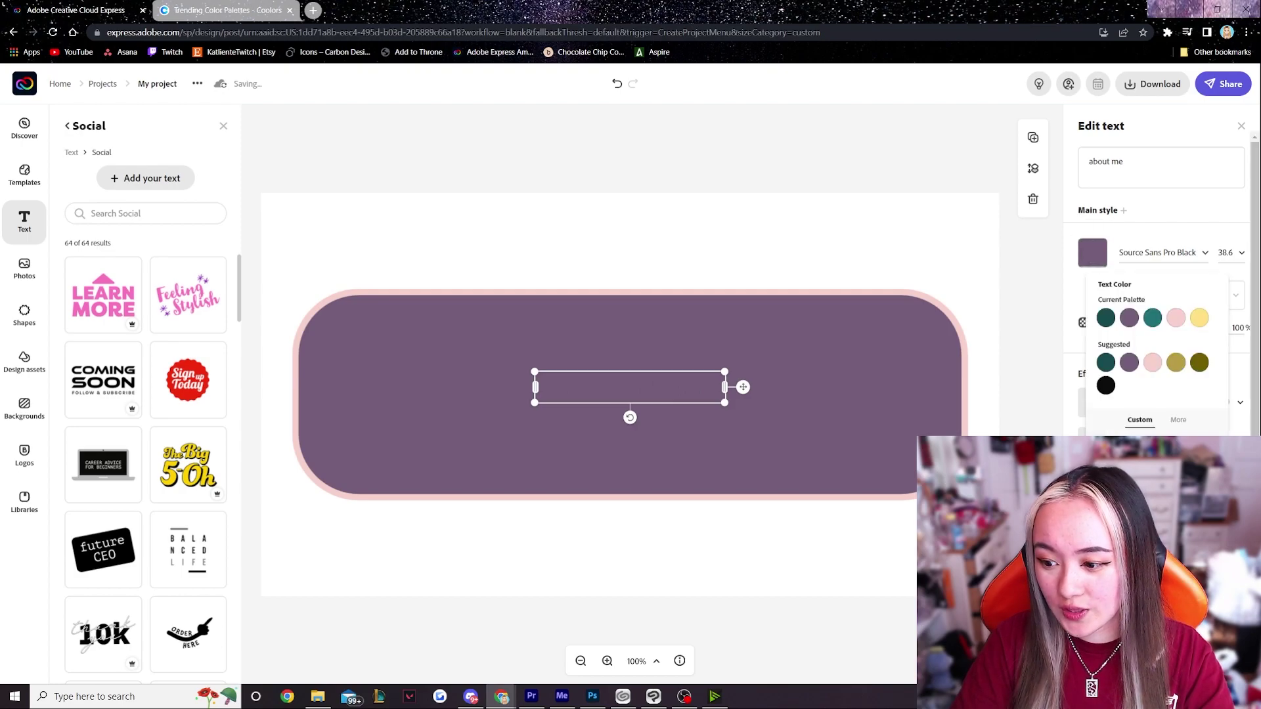
pyautogui.hotkey('ctrl', 'z')
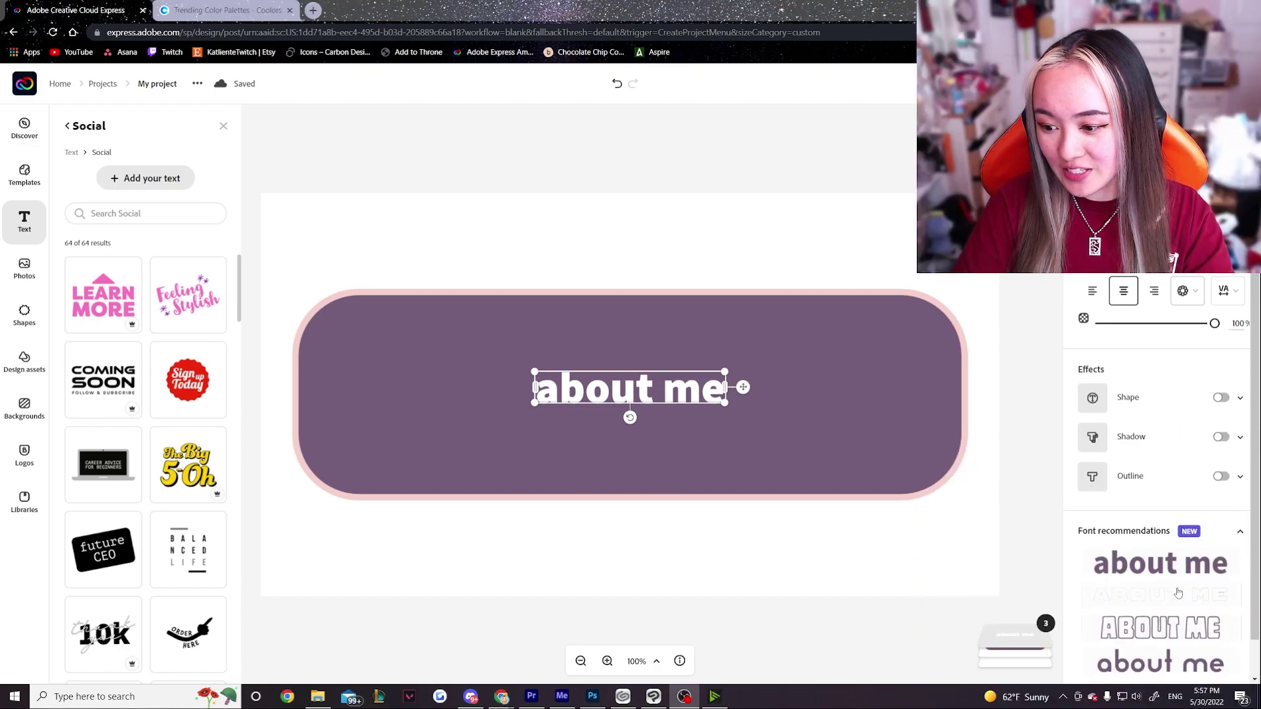
pyautogui.scroll(-1, 1159, 592)
pyautogui.click(1157, 622)
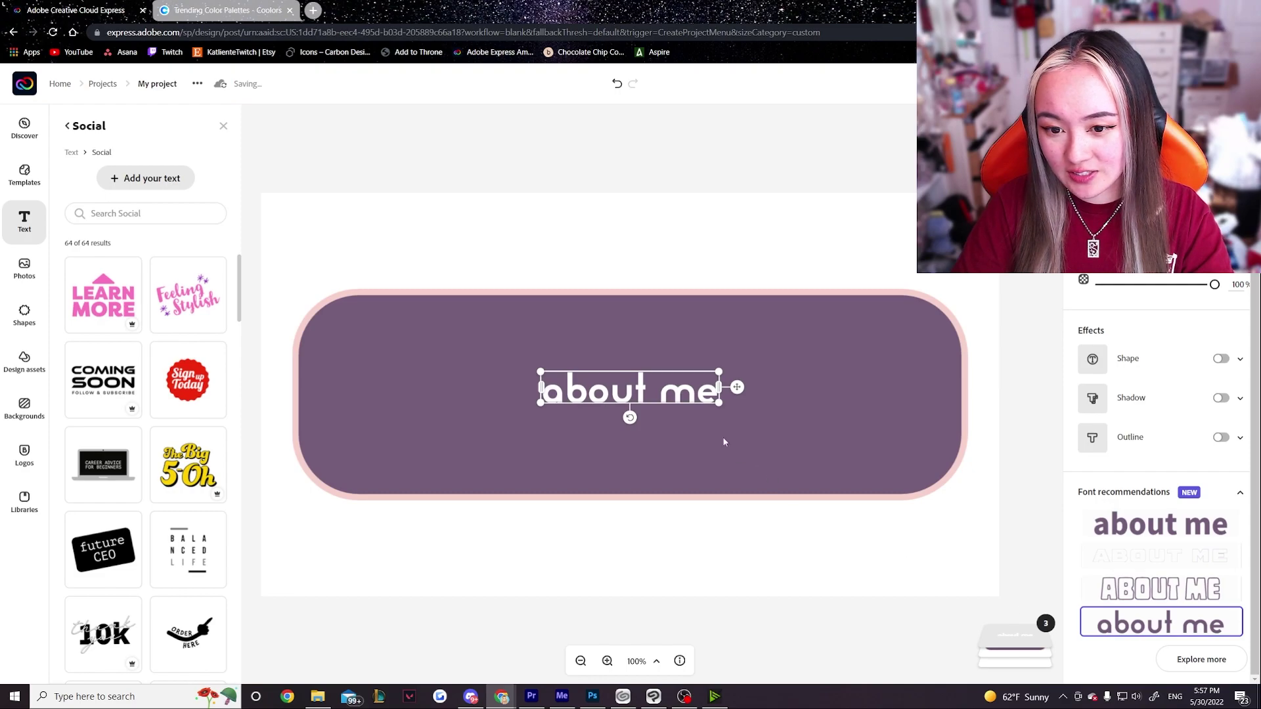
# Enlarge and centre the heading in the rectangle, then switch to a bold sans font.
pyautogui.moveTo(719, 404); pyautogui.dragTo(972, 447)
pyautogui.moveTo(875, 419); pyautogui.dragTo(745, 405)
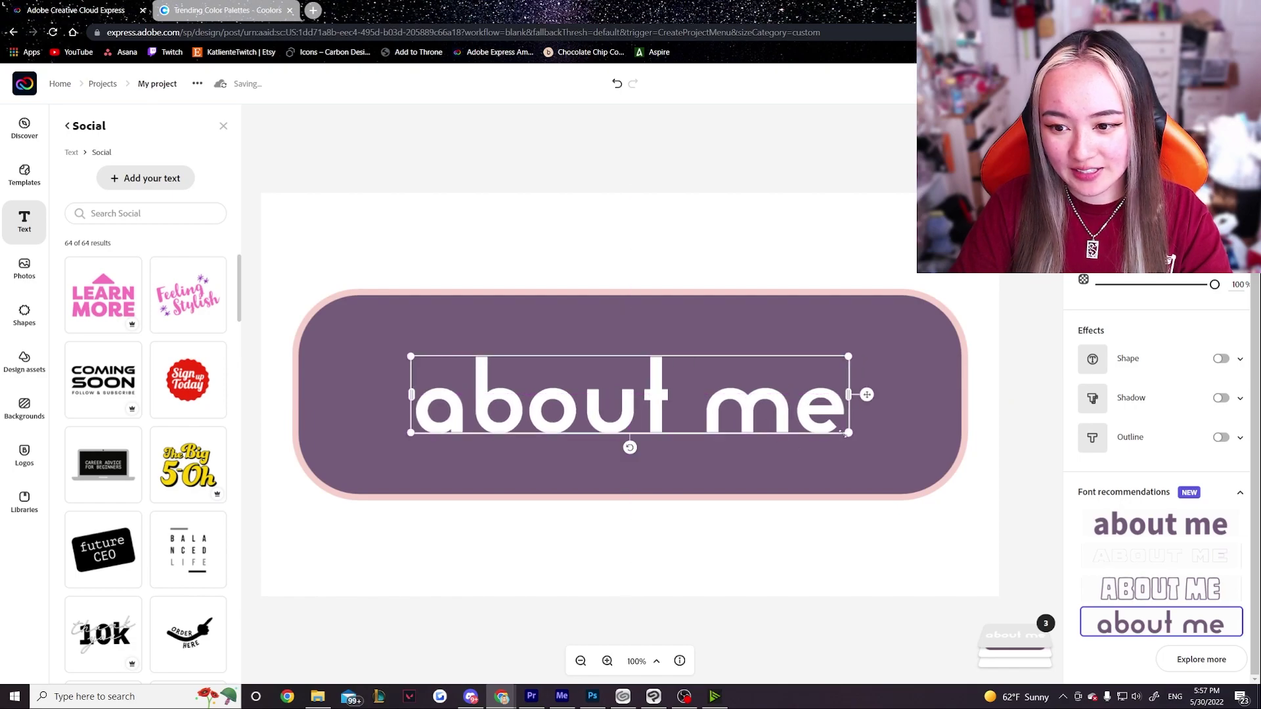
pyautogui.click(1198, 656)
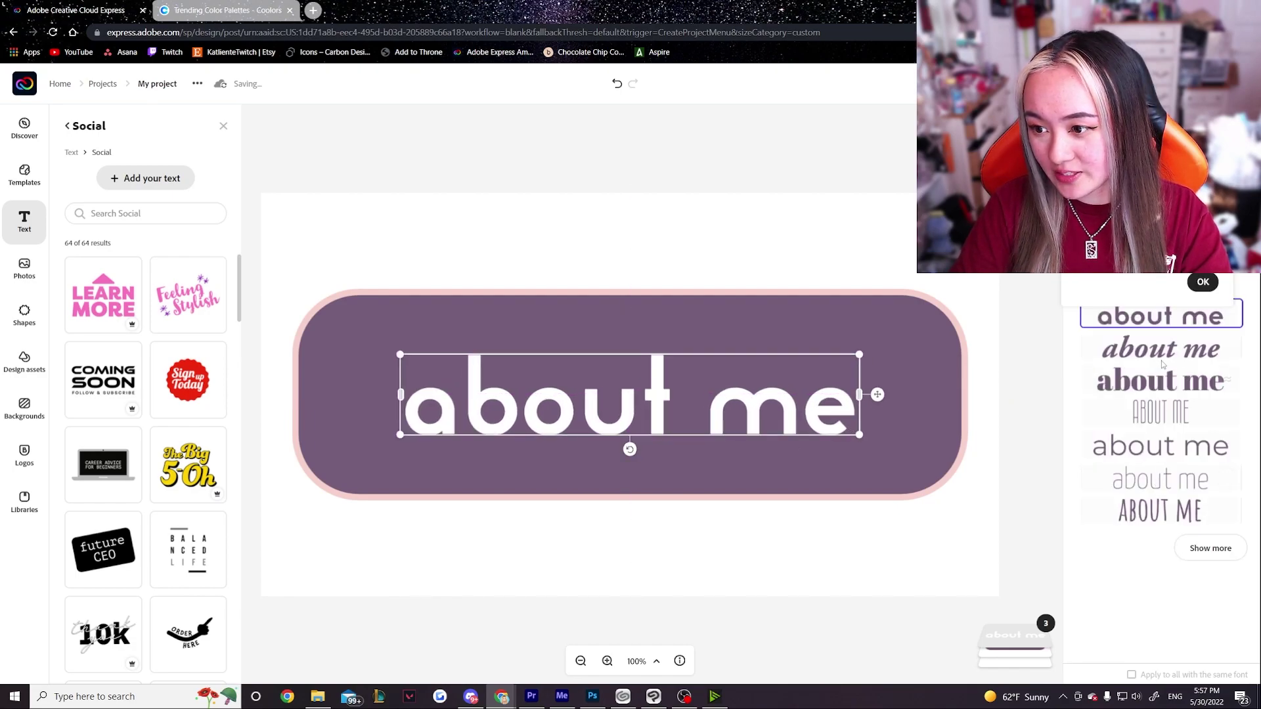
pyautogui.scroll(-2, 1176, 492)
pyautogui.click(1193, 477)
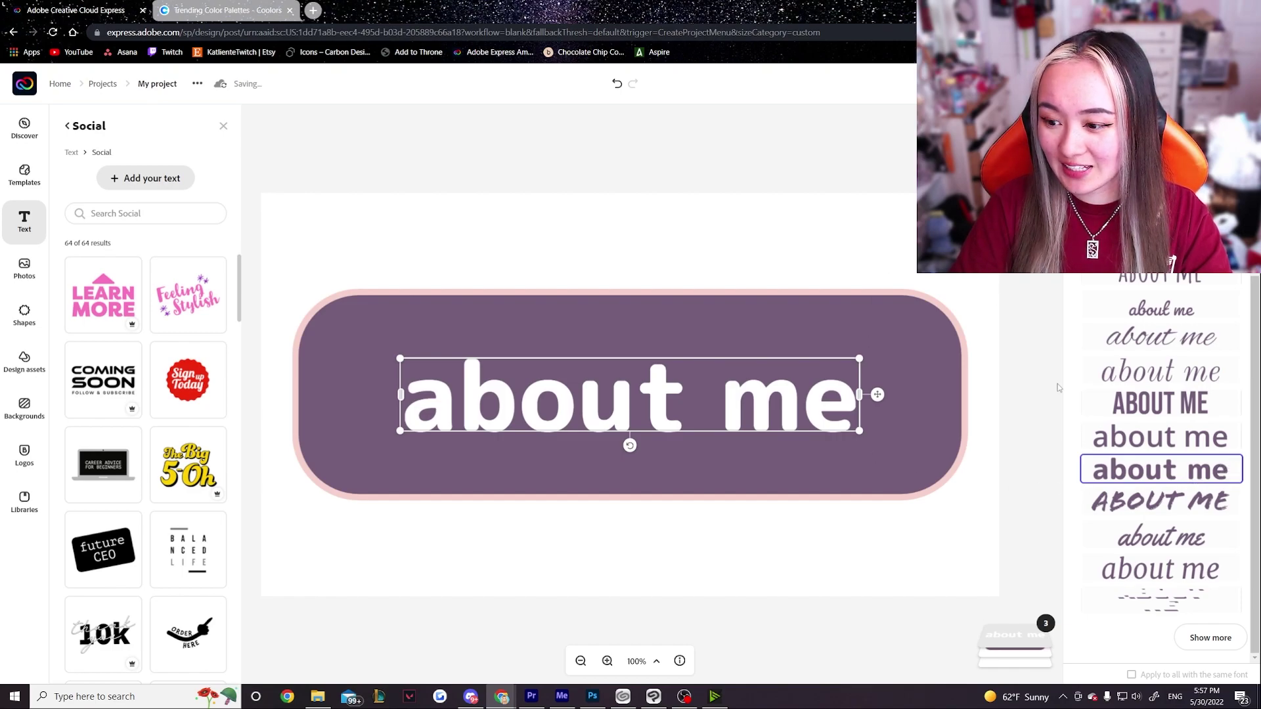
pyautogui.press('Escape')
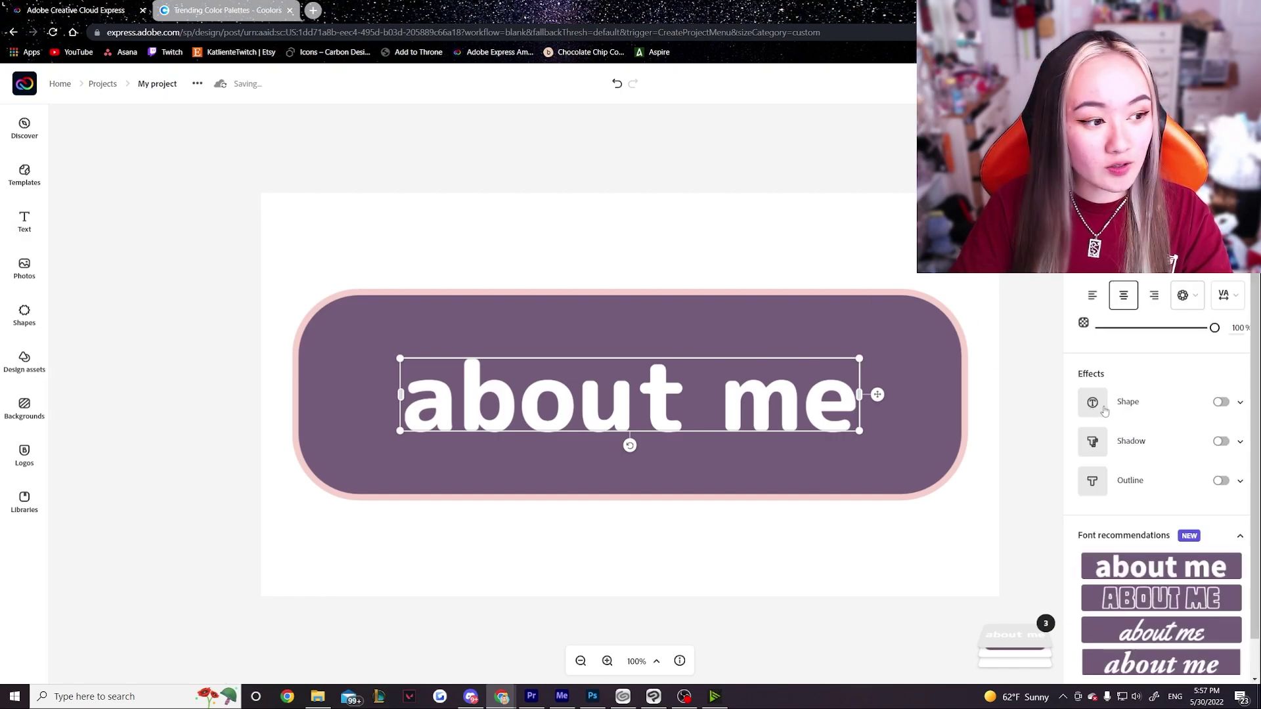
# Try a yellow outline on the text, remove it, and enable a background shape.
pyautogui.click(1218, 482)
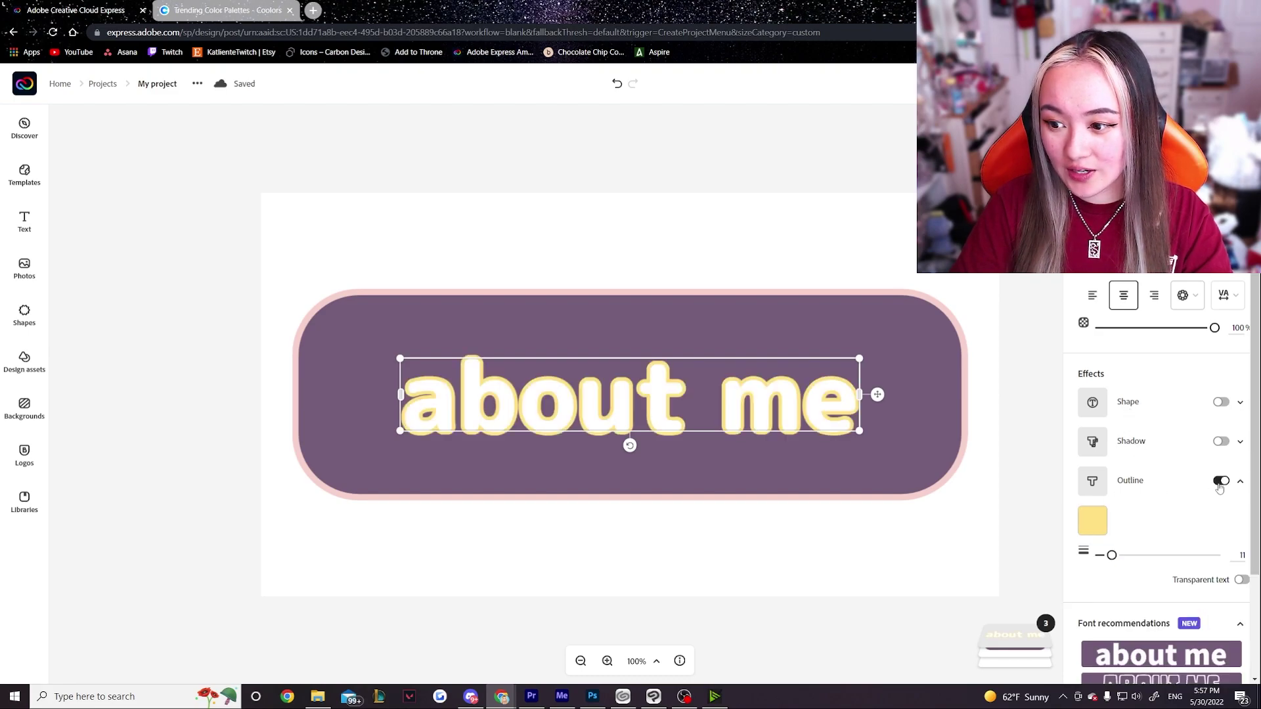
pyautogui.click(1219, 482)
pyautogui.click(1222, 402)
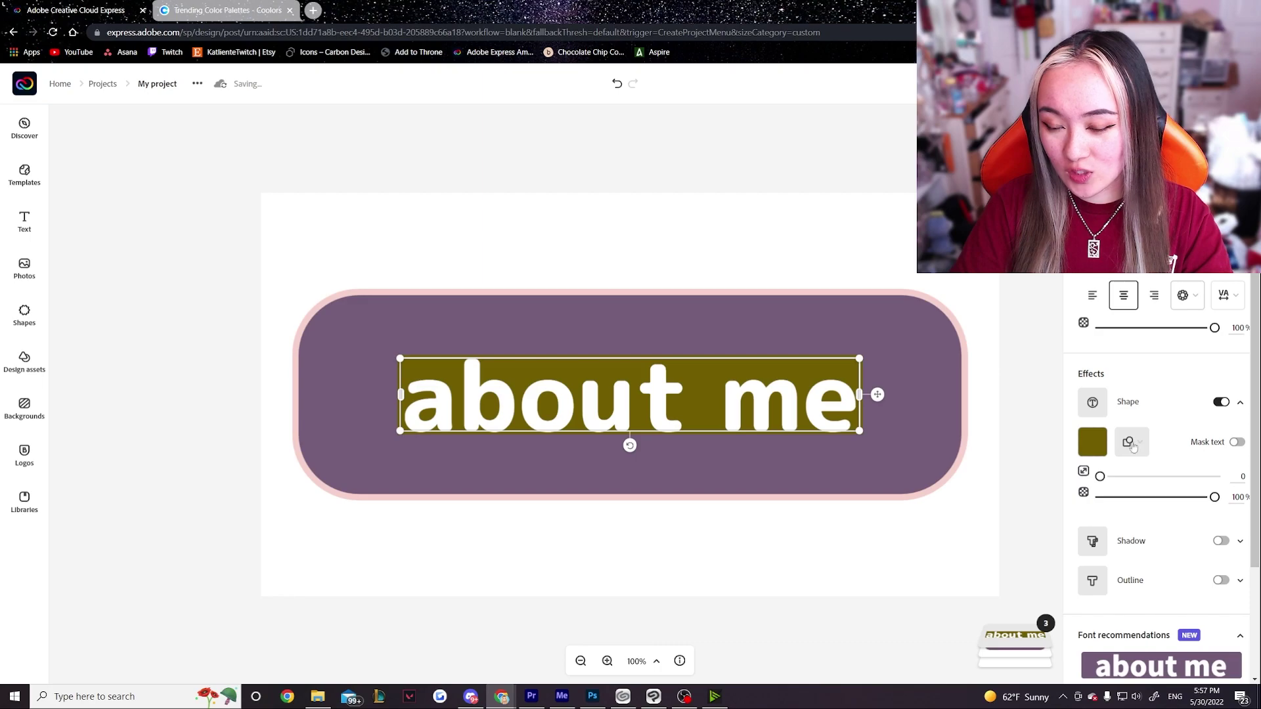
pyautogui.click(1093, 441)
pyautogui.click(1119, 447)
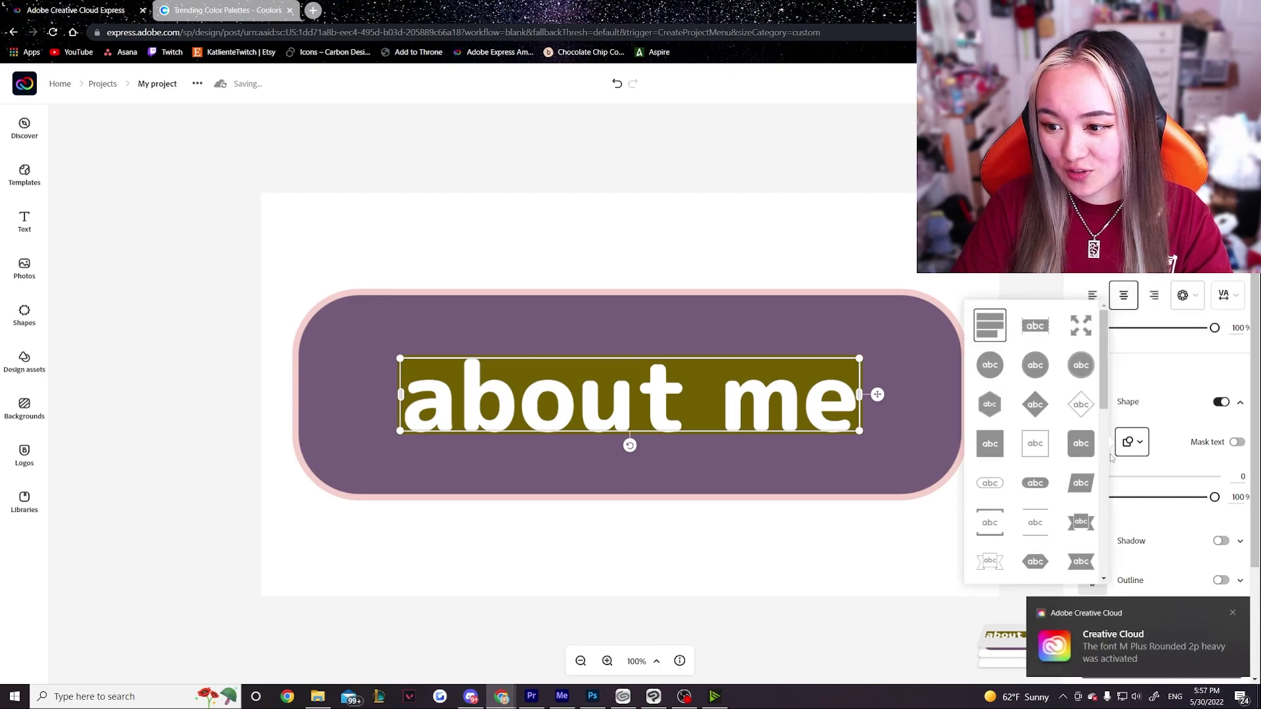
pyautogui.click(1232, 613)
# Try decorative-line, side-bracket, filled pill and outlined pill background shape styles.
pyautogui.scroll(-5, 1029, 340)
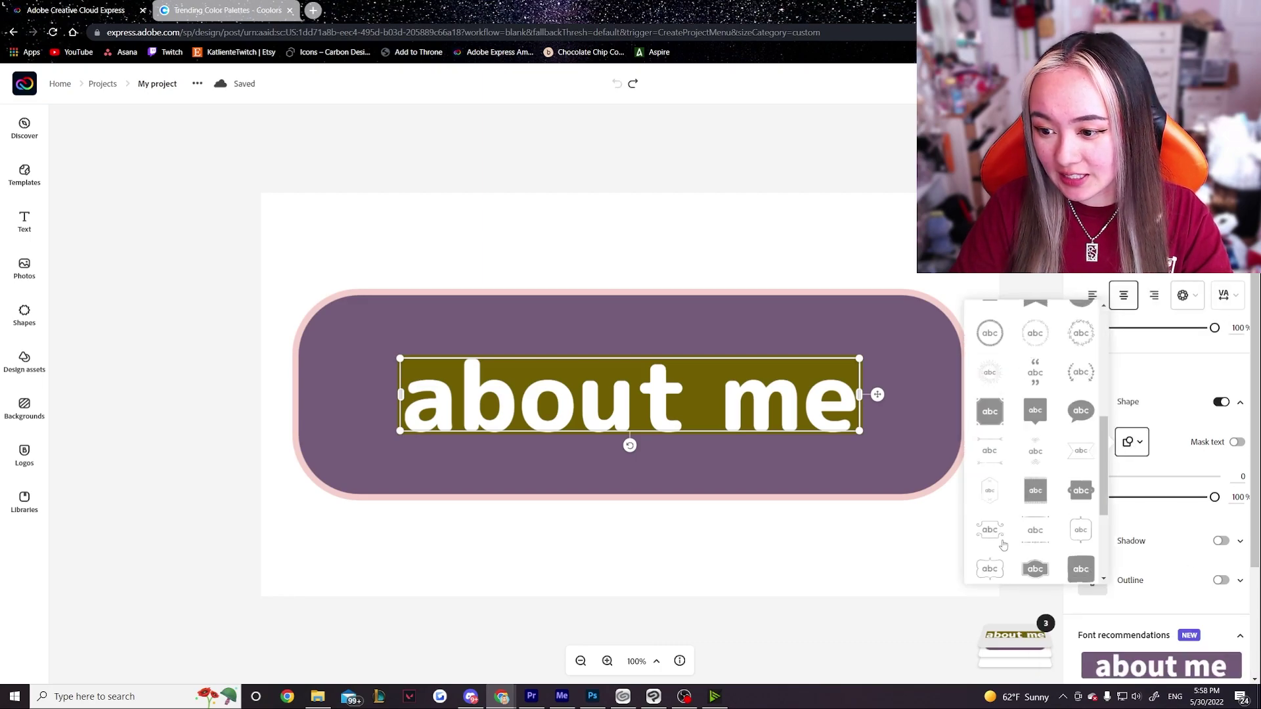
pyautogui.click(1035, 531)
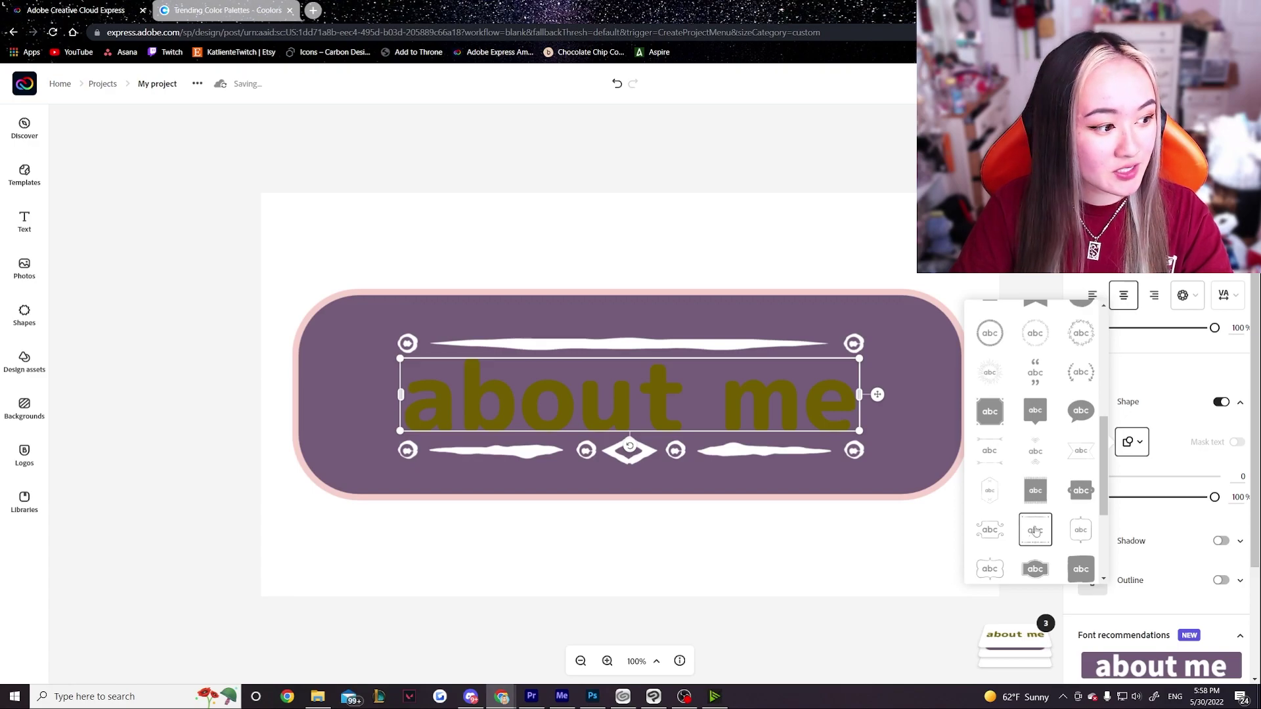
pyautogui.scroll(-5, 1034, 531)
pyautogui.scroll(6, 1005, 548)
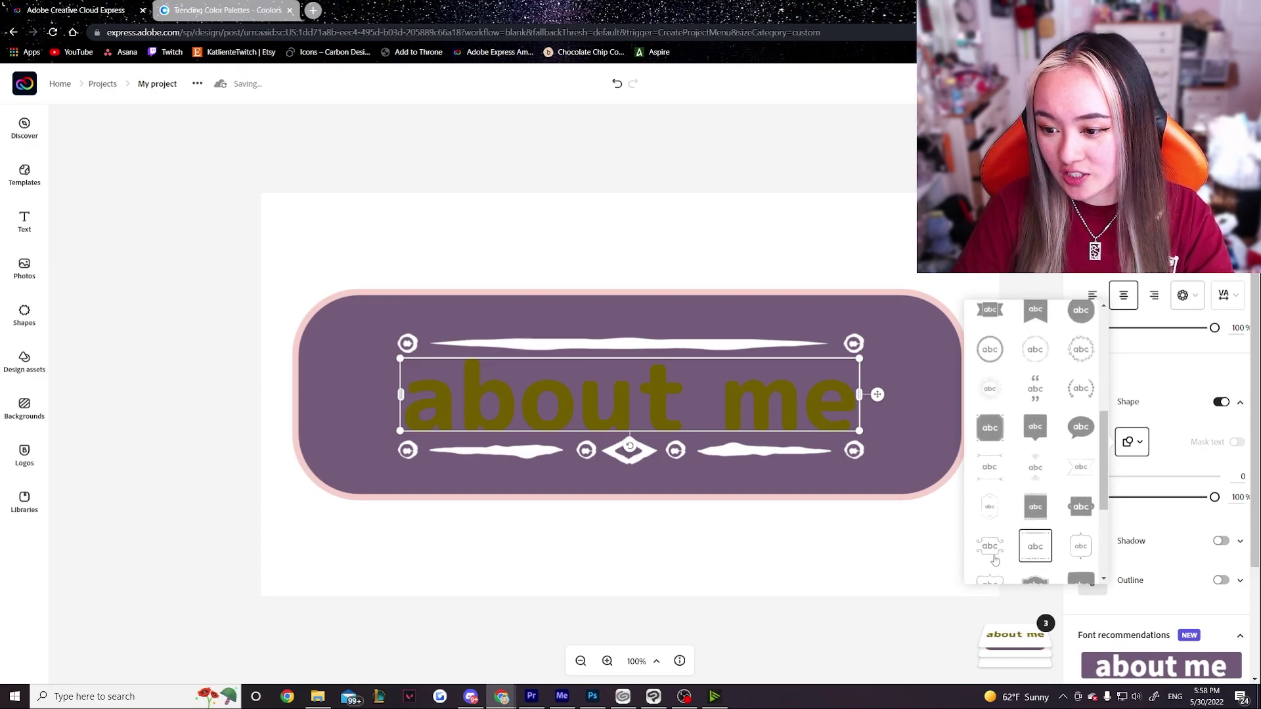
pyautogui.scroll(-2, 995, 552)
pyautogui.click(1046, 413)
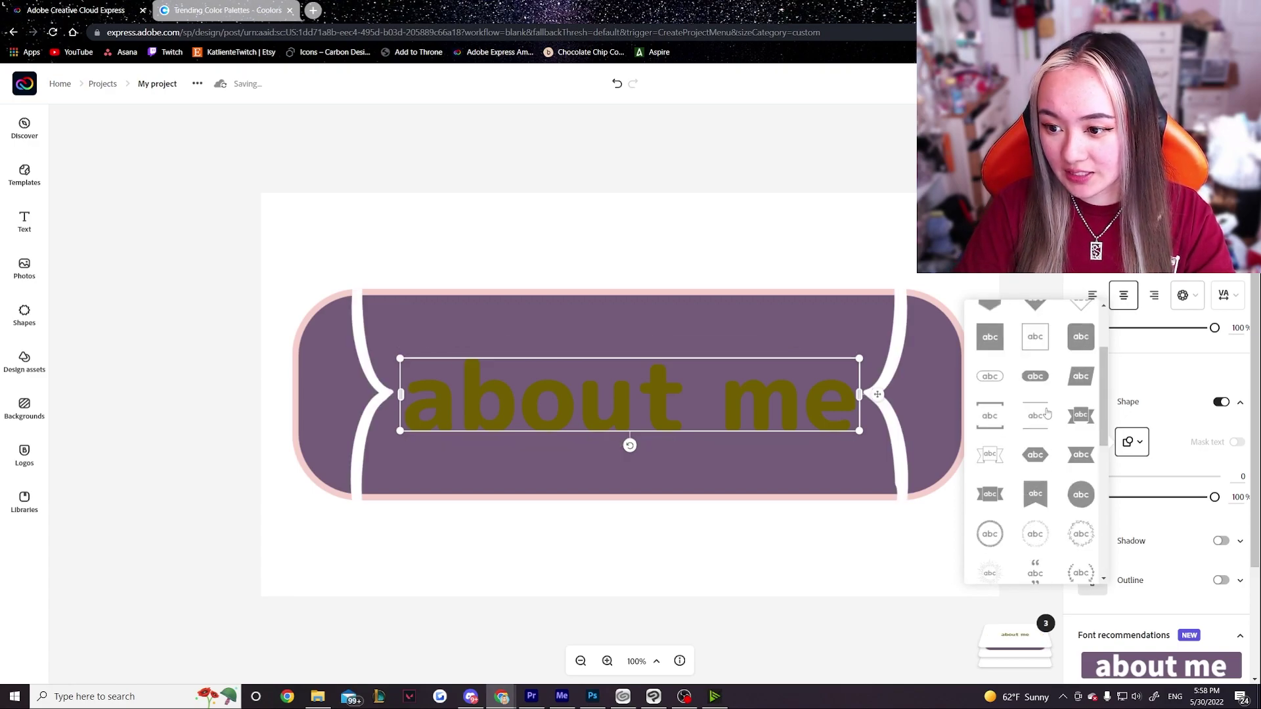
pyautogui.click(1037, 377)
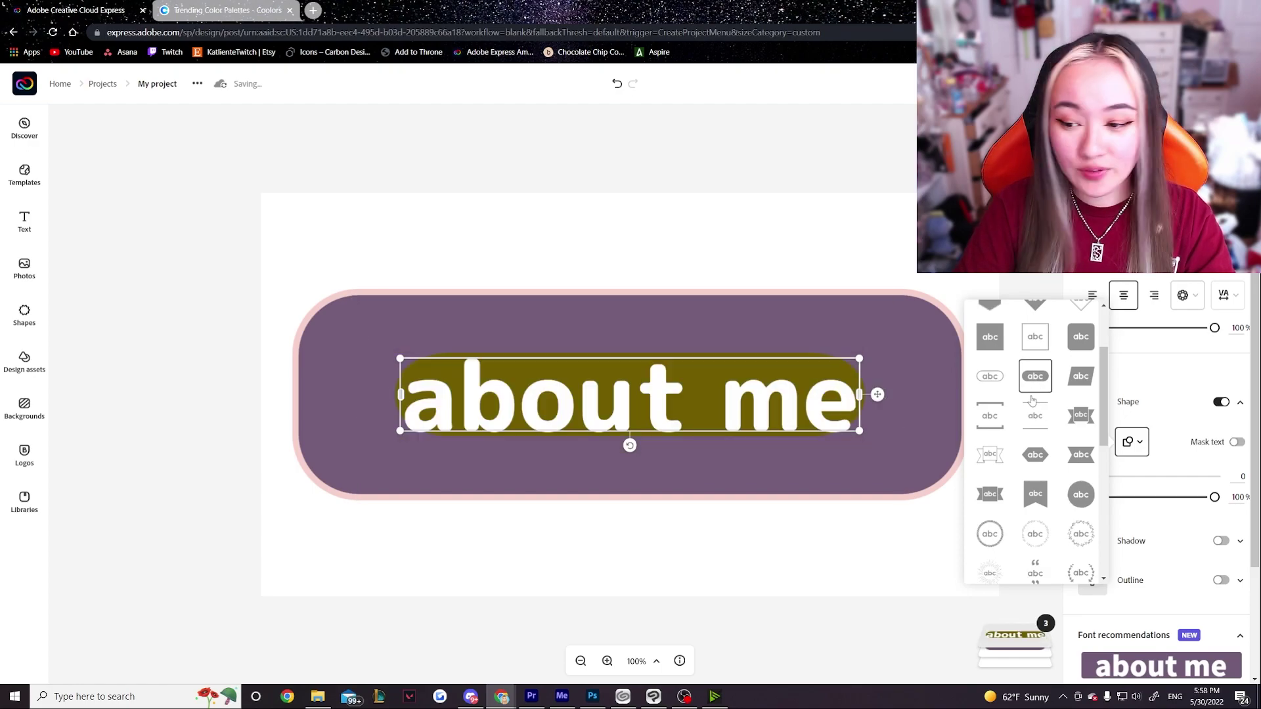
pyautogui.click(996, 387)
pyautogui.click(1026, 387)
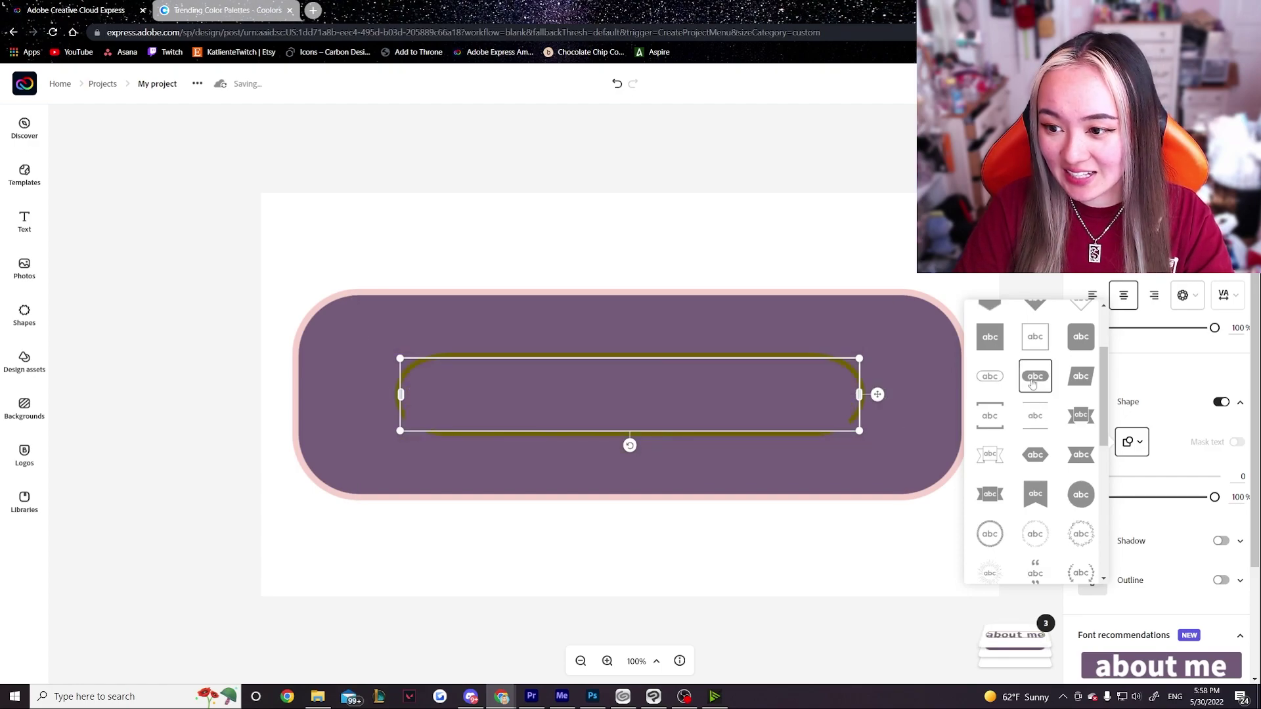
# Turn off the background shape and set the text colour to white.
pyautogui.click(1222, 402)
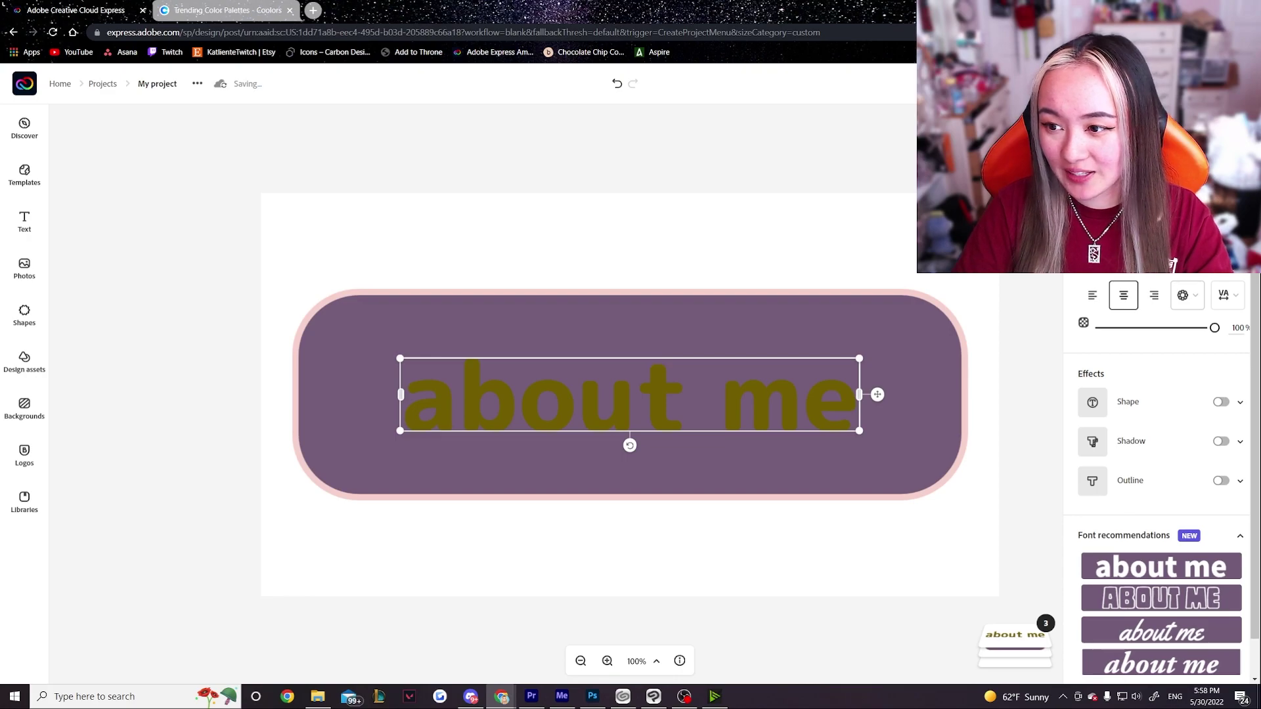
pyautogui.click(1091, 259)
pyautogui.click(1200, 318)
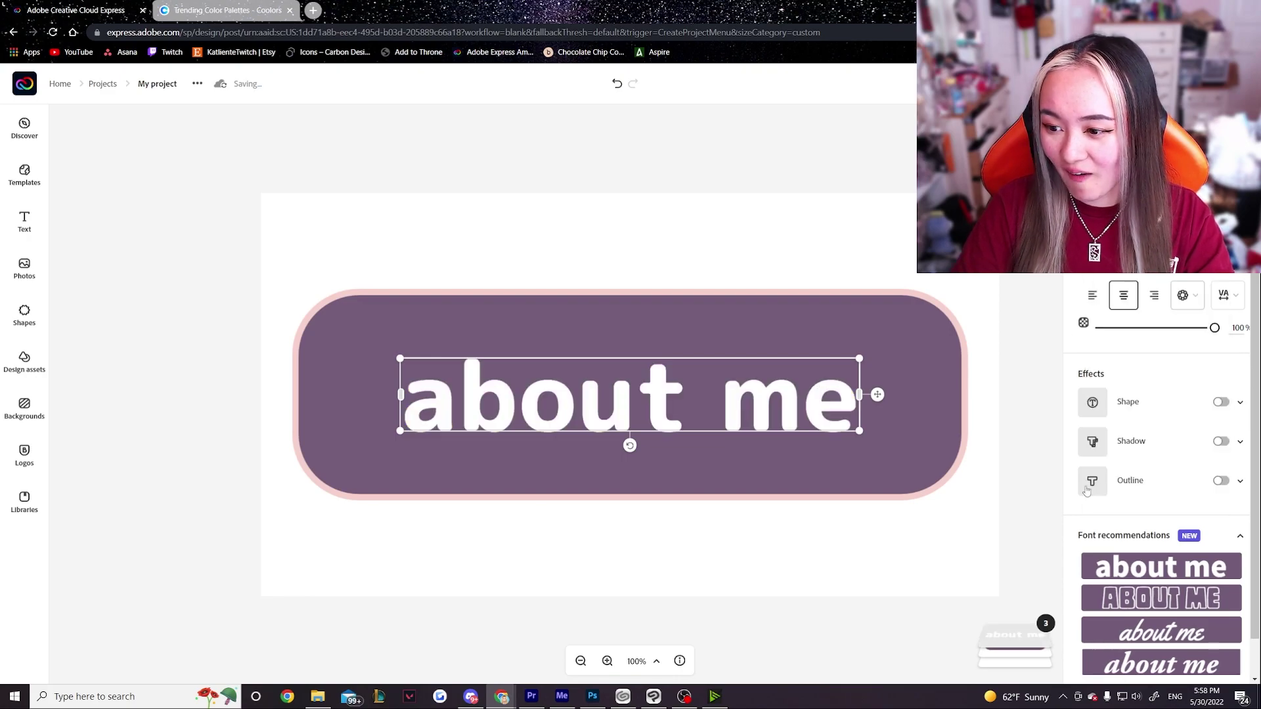
# Search design assets for 'clouds' and place a teal cloud below the text.
pyautogui.click(34, 367)
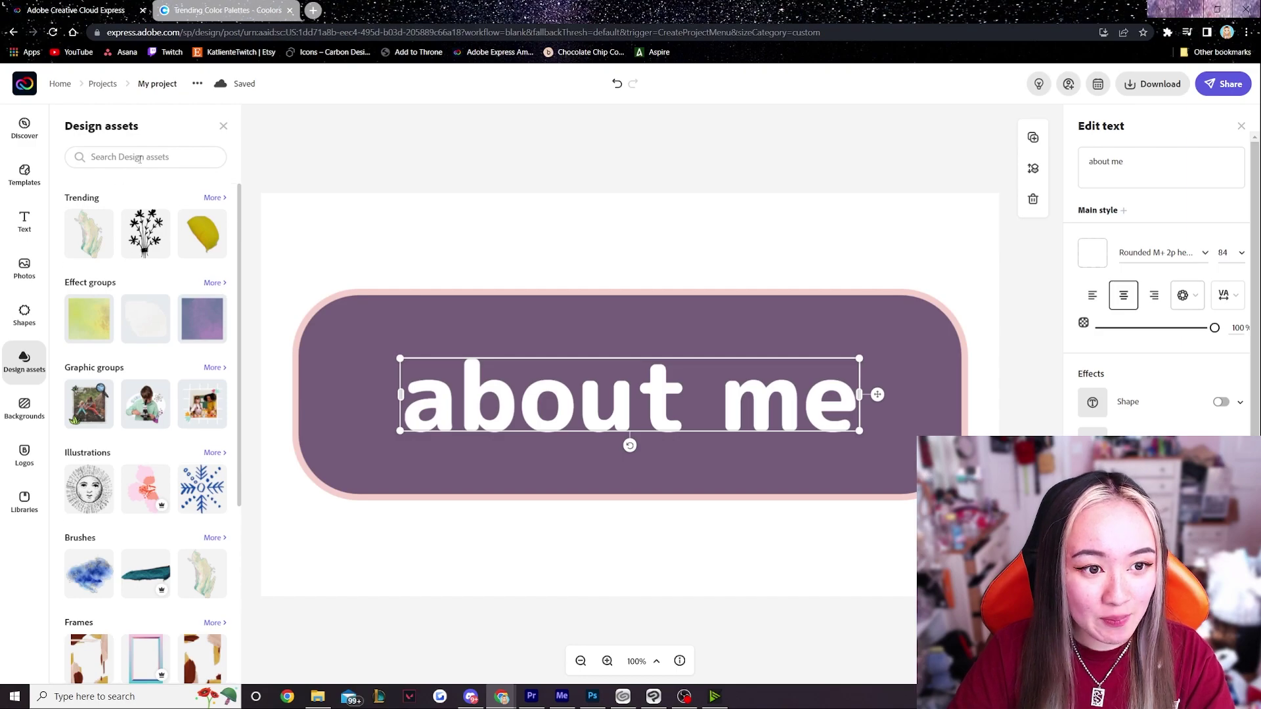
pyautogui.click(172, 158)
pyautogui.write('clouds')
pyautogui.press('Return')
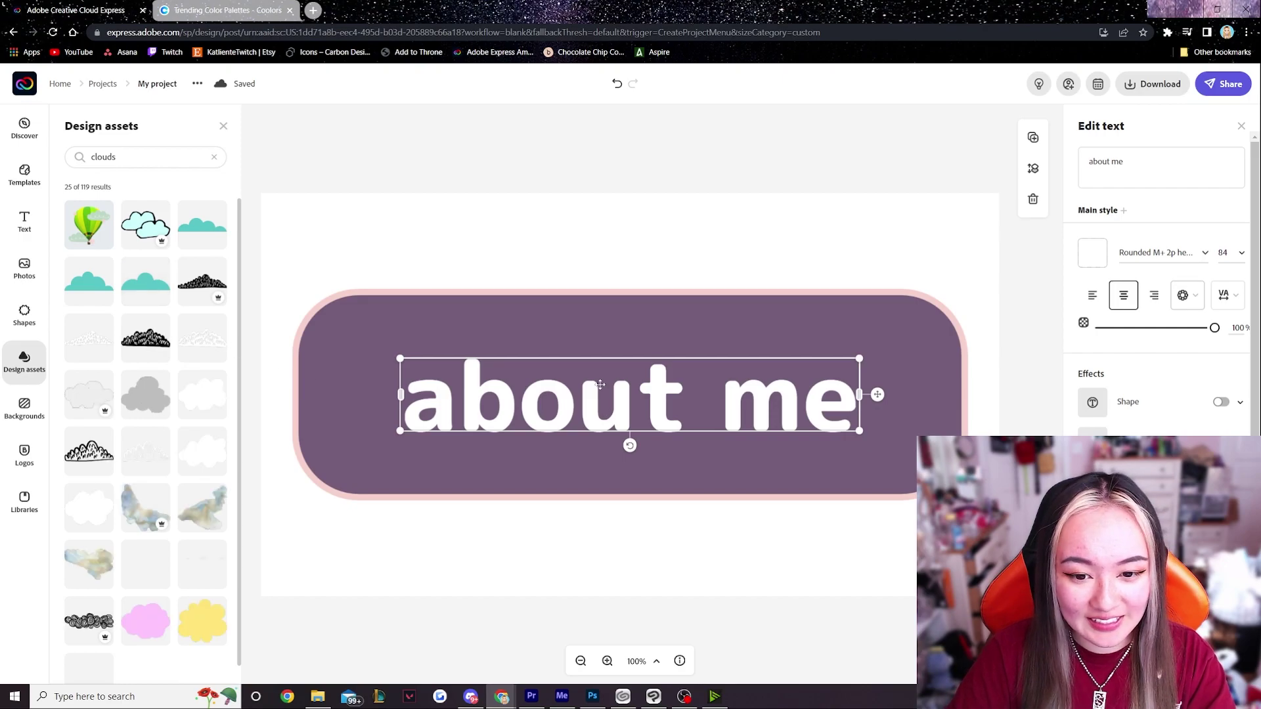
pyautogui.moveTo(148, 292); pyautogui.dragTo(620, 436)
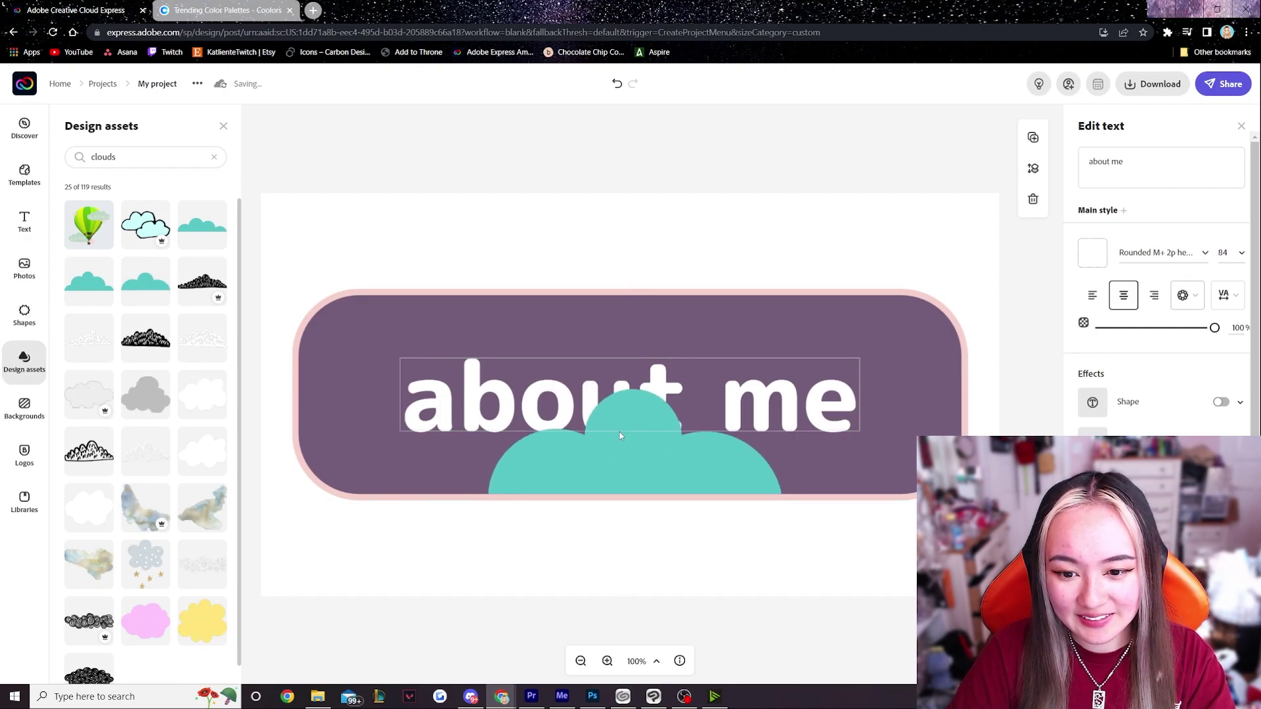
# Position the teal cloud beneath the word 'me'.
pyautogui.click(620, 435)
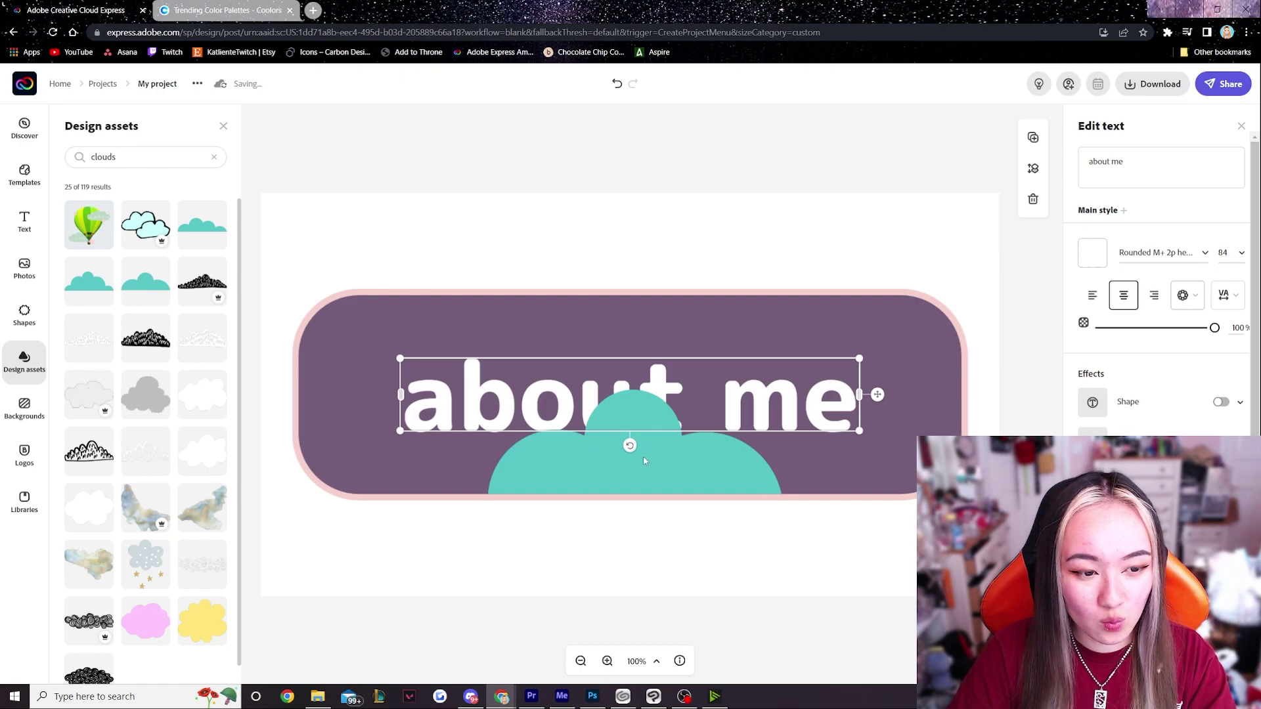
pyautogui.moveTo(644, 460); pyautogui.dragTo(797, 456)
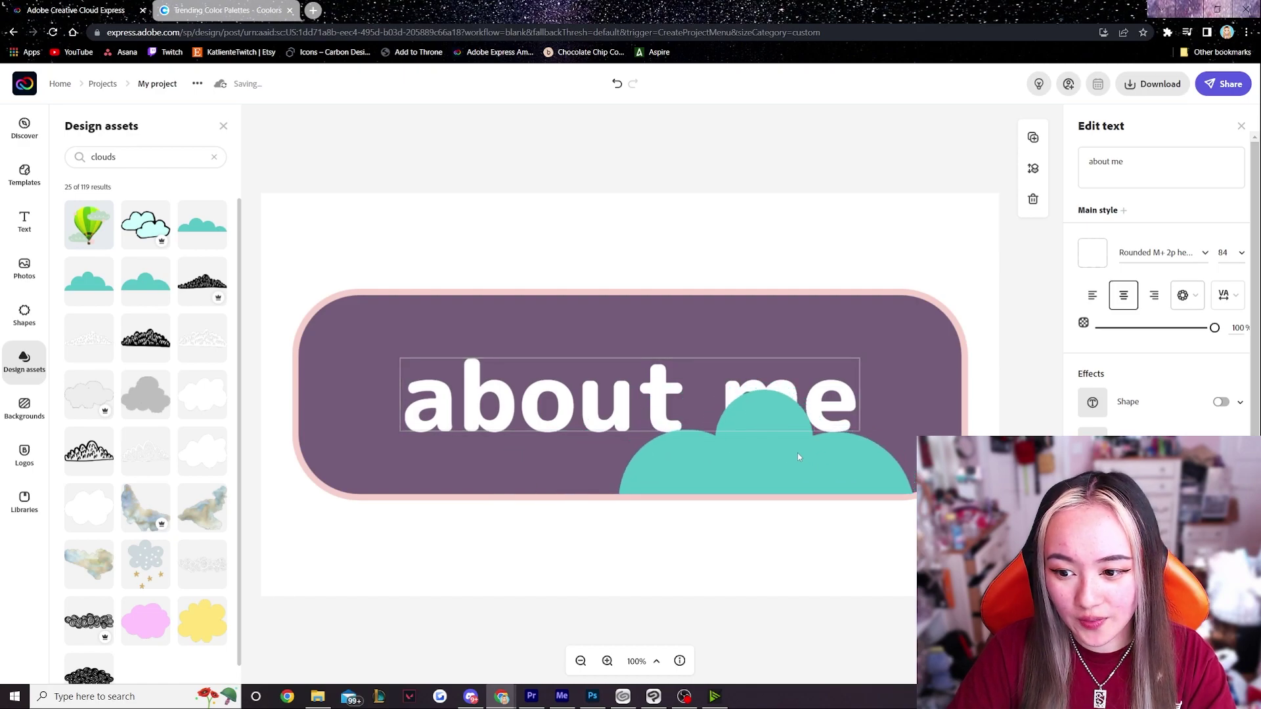
pyautogui.click(798, 452)
pyautogui.click(160, 324)
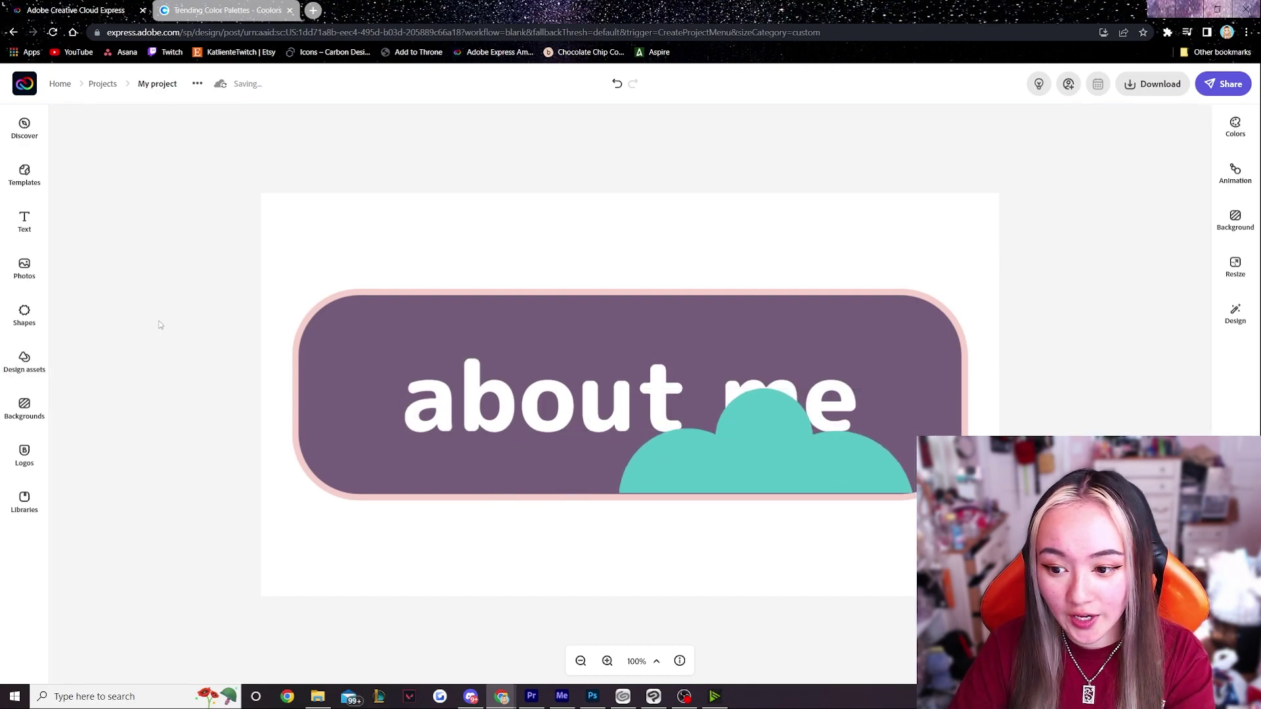
pyautogui.moveTo(826, 458); pyautogui.dragTo(790, 465)
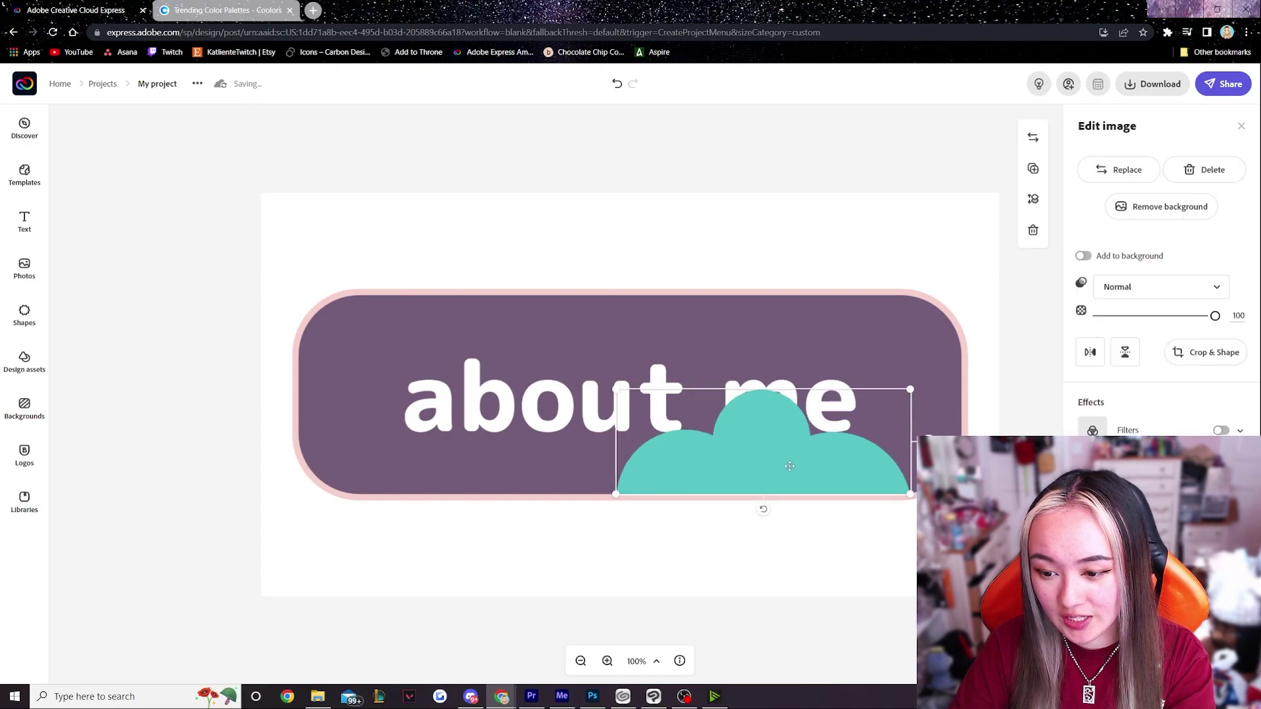
pyautogui.click(180, 342)
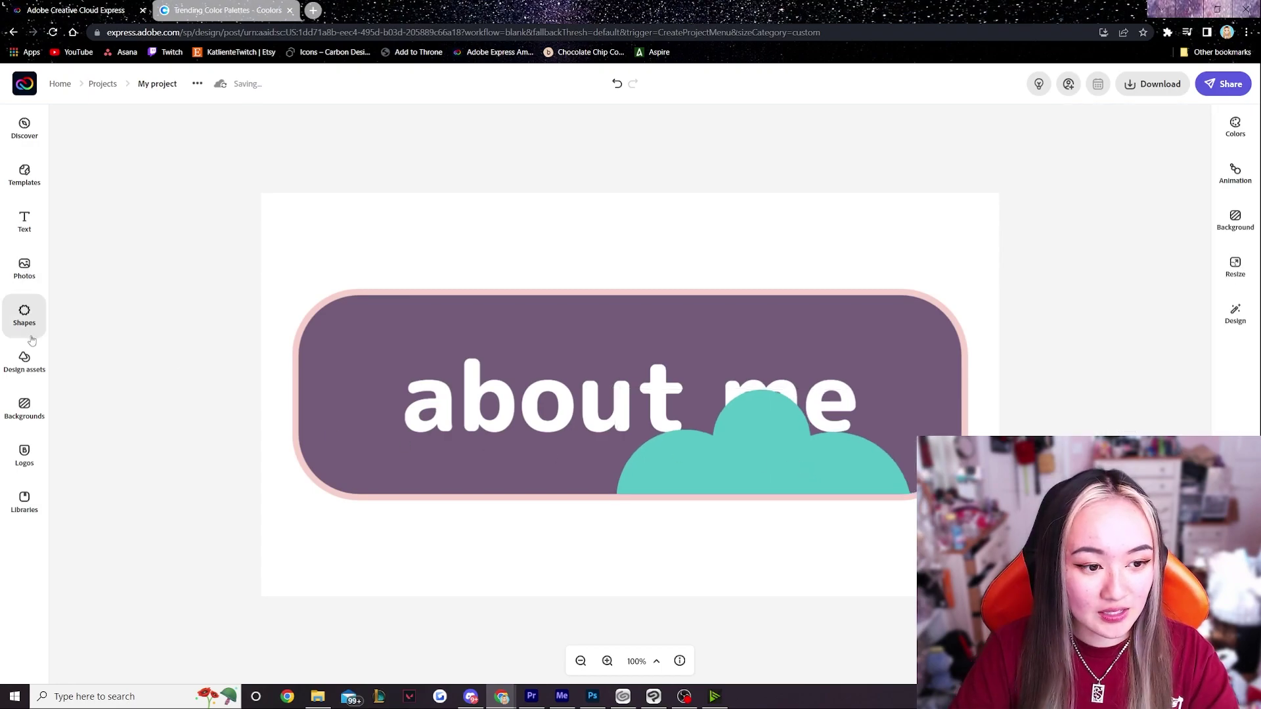
# Add a second teal cloud at the banner's left under 'about'.
pyautogui.click(32, 365)
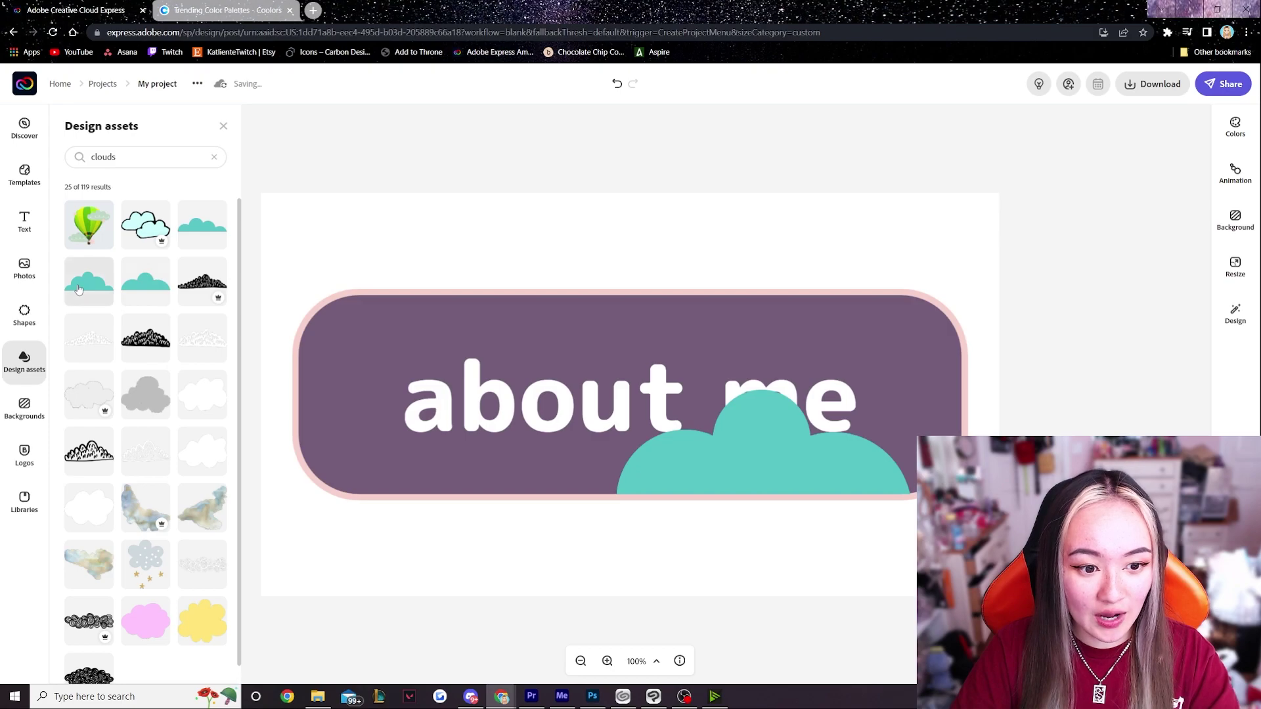
pyautogui.moveTo(657, 433); pyautogui.dragTo(601, 437)
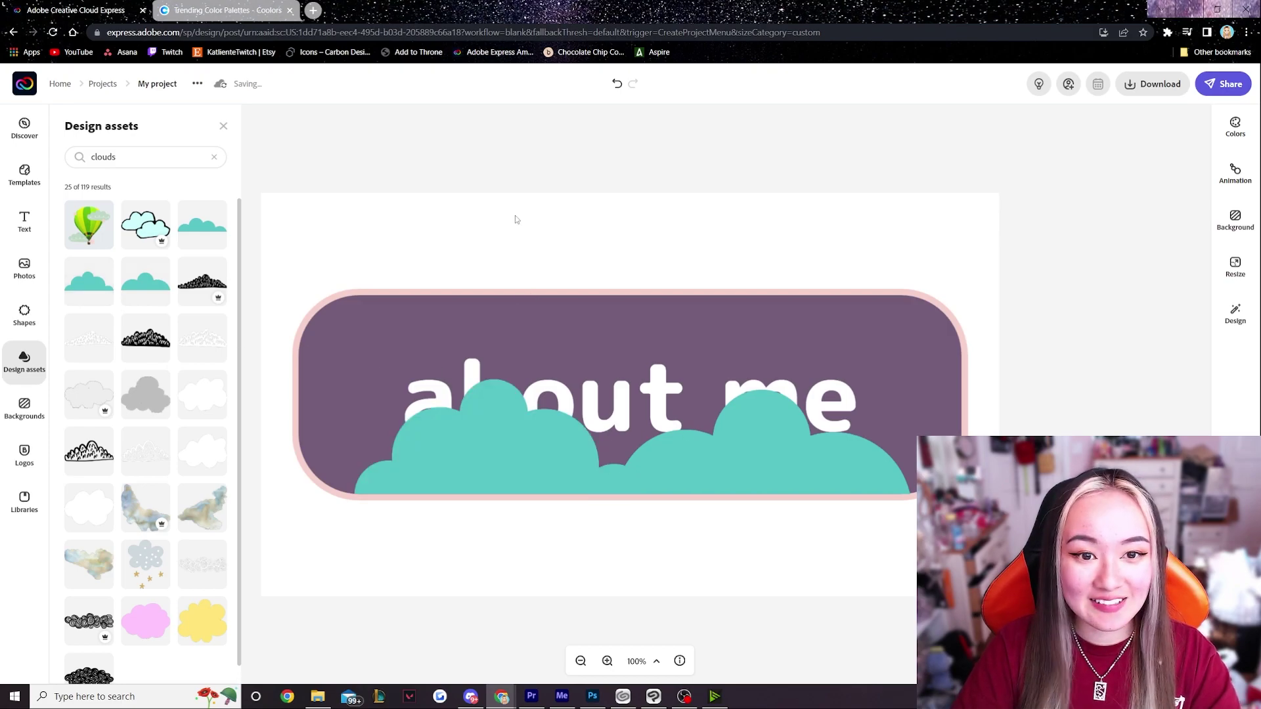
pyautogui.click(515, 216)
# Copy mauve B392AC from Coolors and select the new left cloud.
pyautogui.click(231, 7)
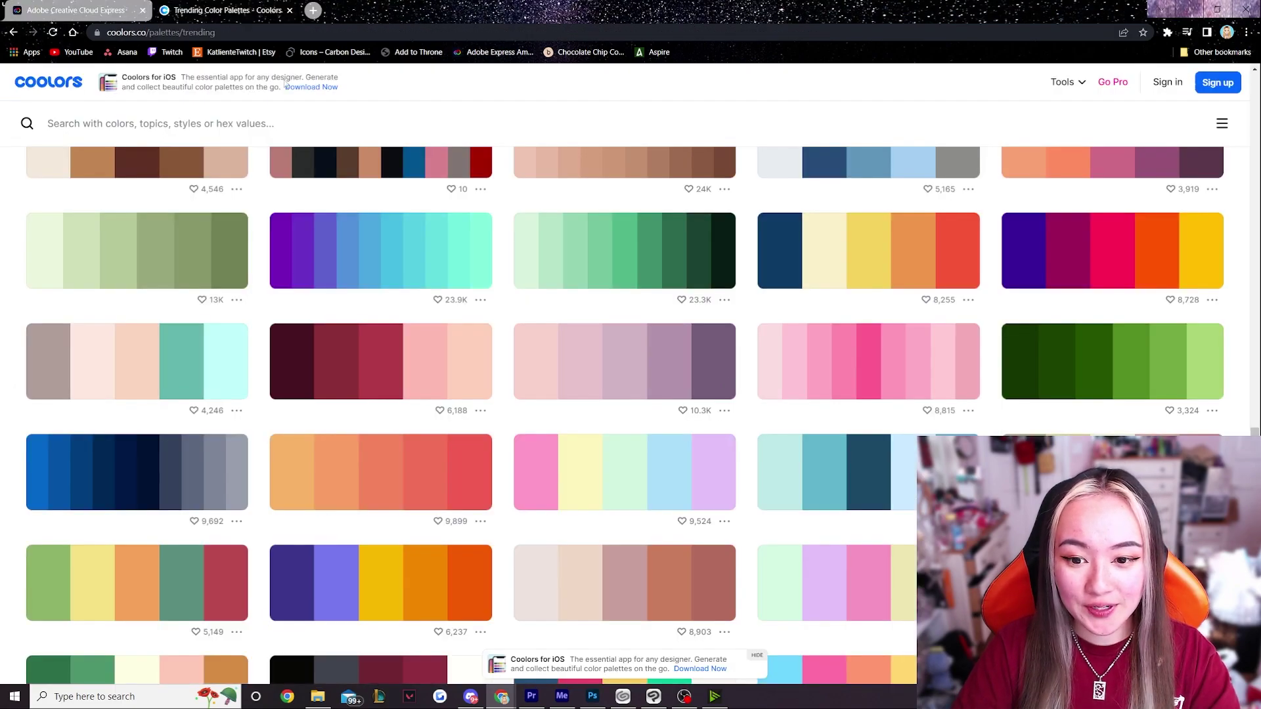
pyautogui.click(661, 366)
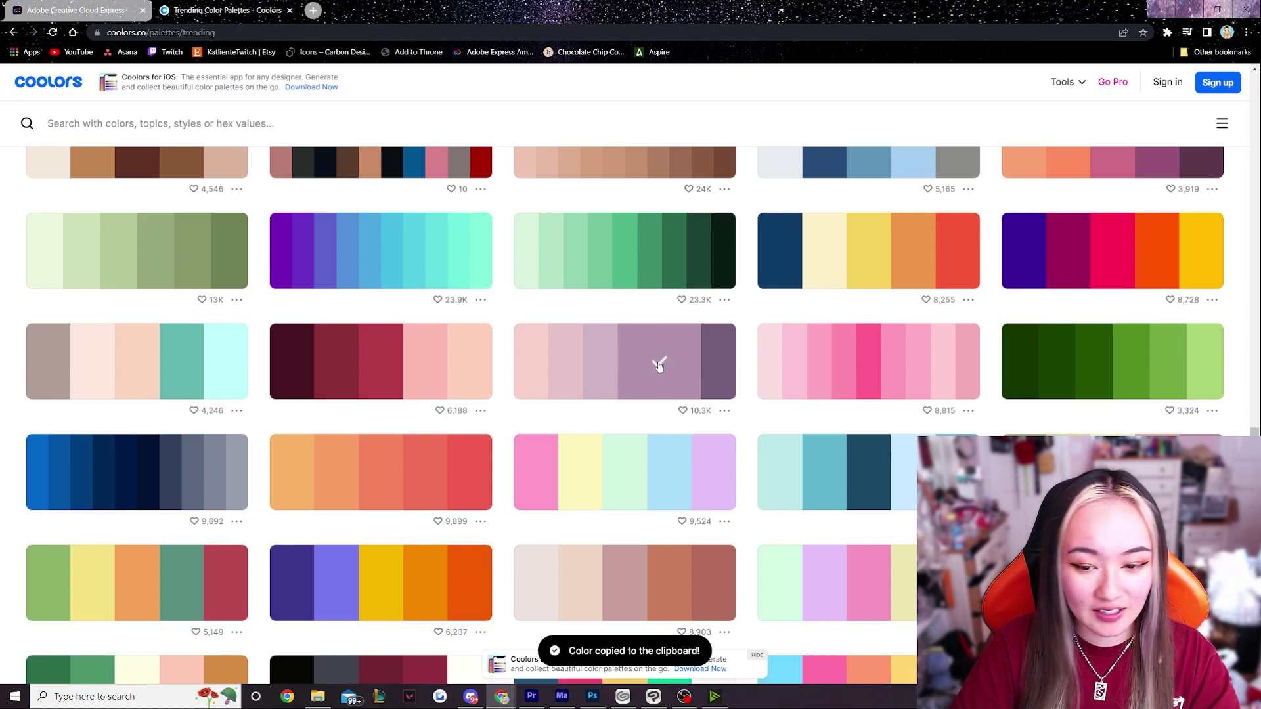
pyautogui.hotkey('ctrl', 'Tab')
pyautogui.click(509, 441)
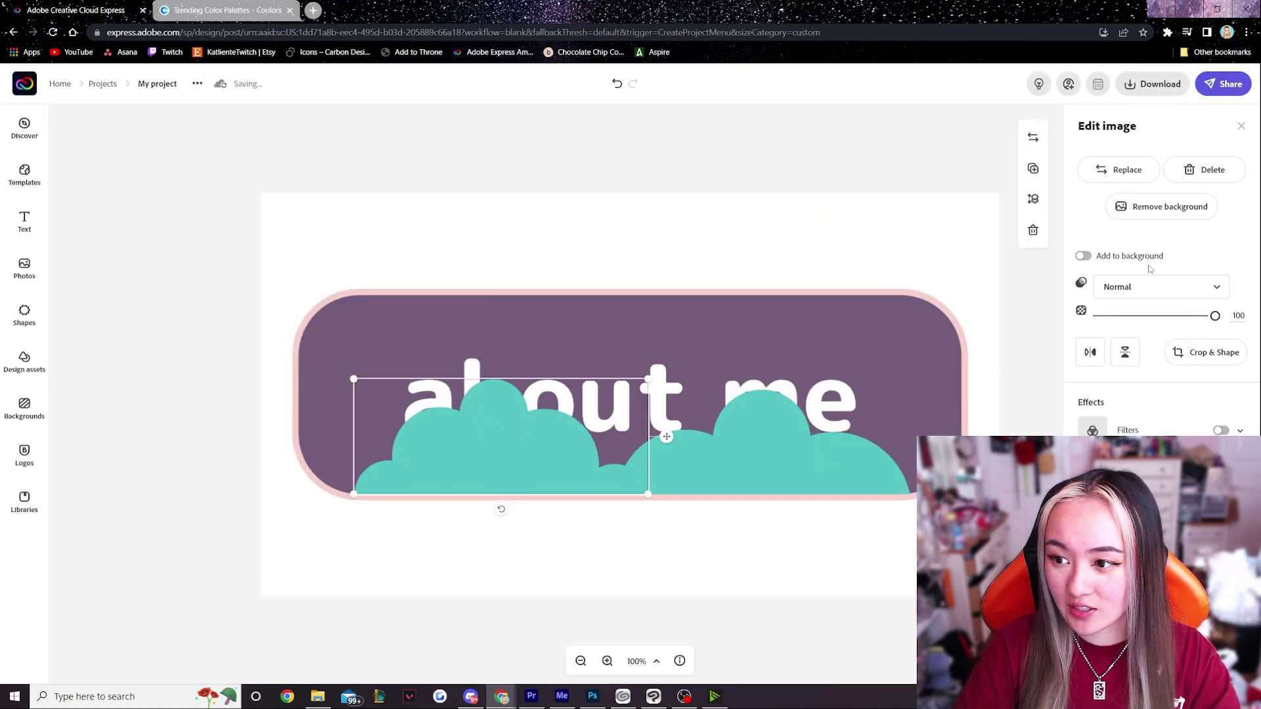
# Give the left cloud a duotone filter in mauve B392AC.
pyautogui.click(1222, 430)
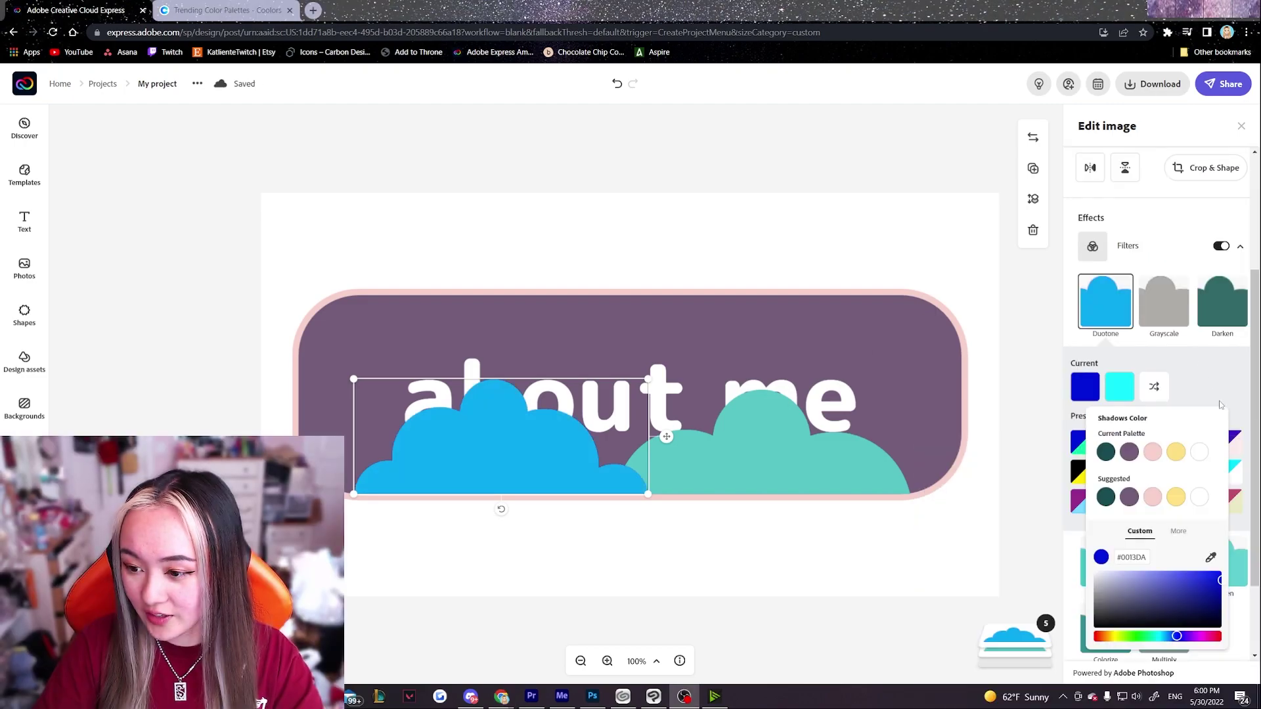
pyautogui.click(1213, 374)
pyautogui.scroll(2, 1213, 373)
pyautogui.scroll(-4, 1213, 373)
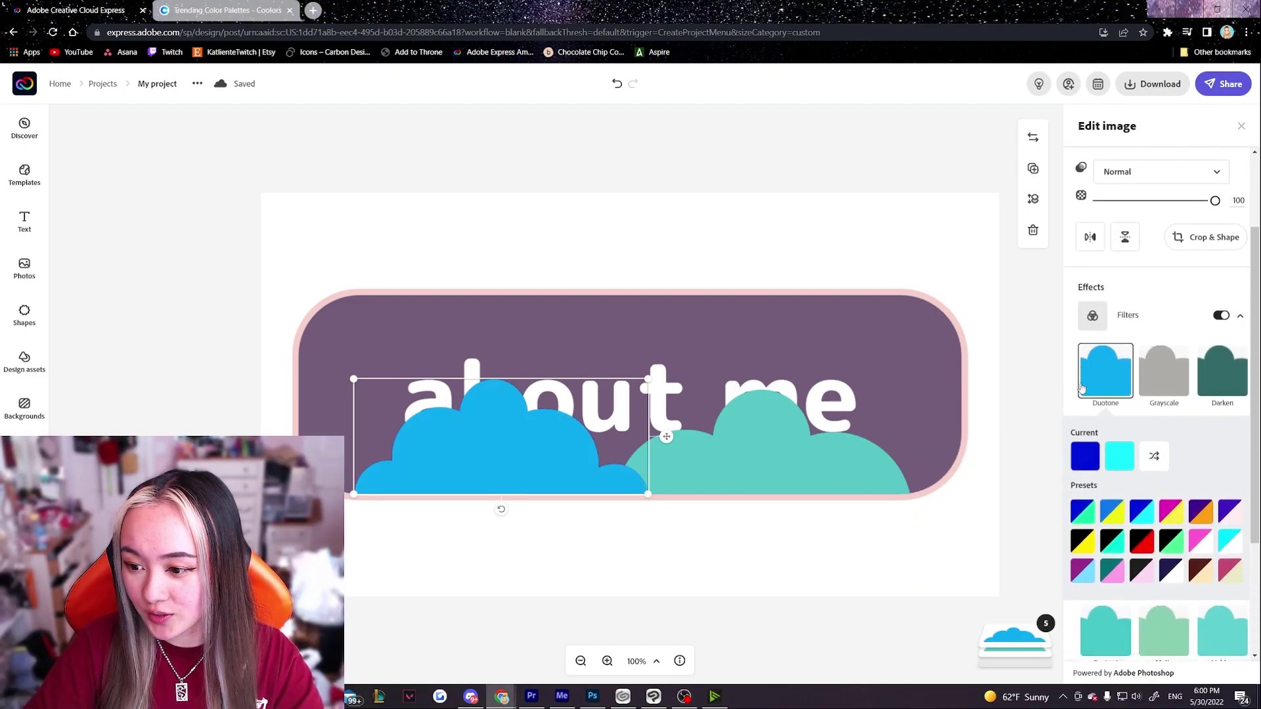
pyautogui.scroll(2, 1130, 391)
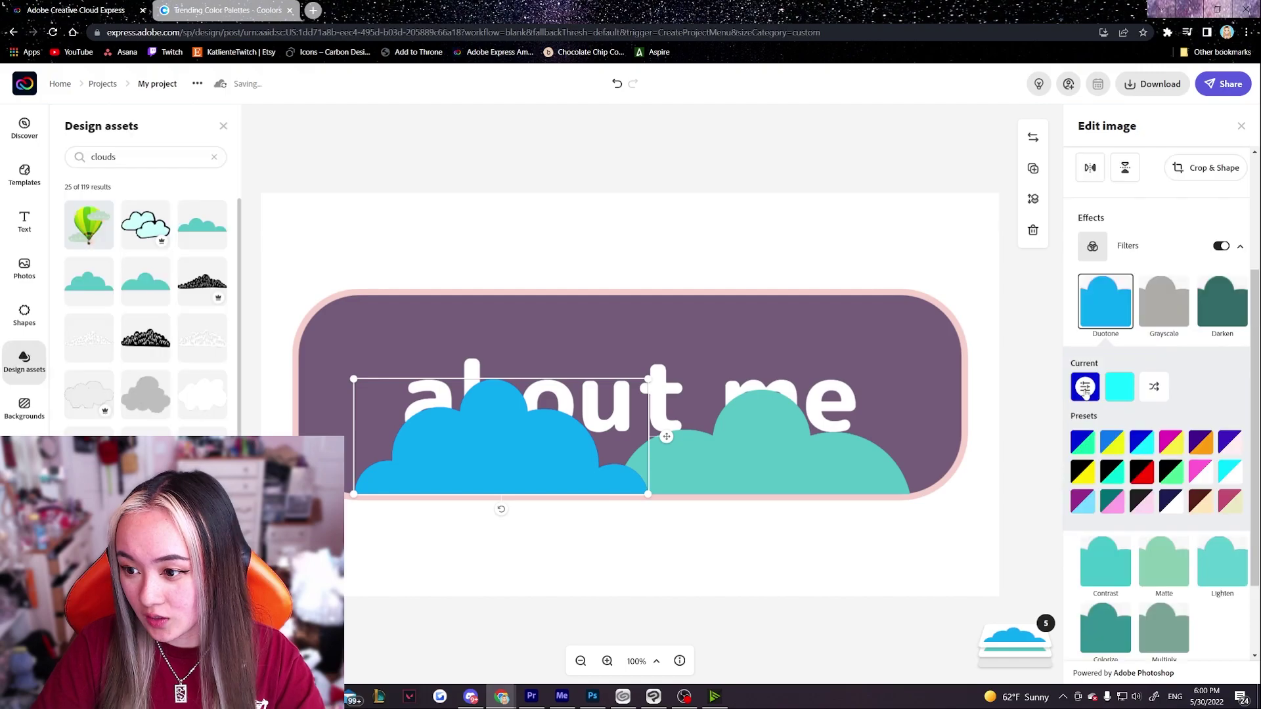
pyautogui.click(1130, 391)
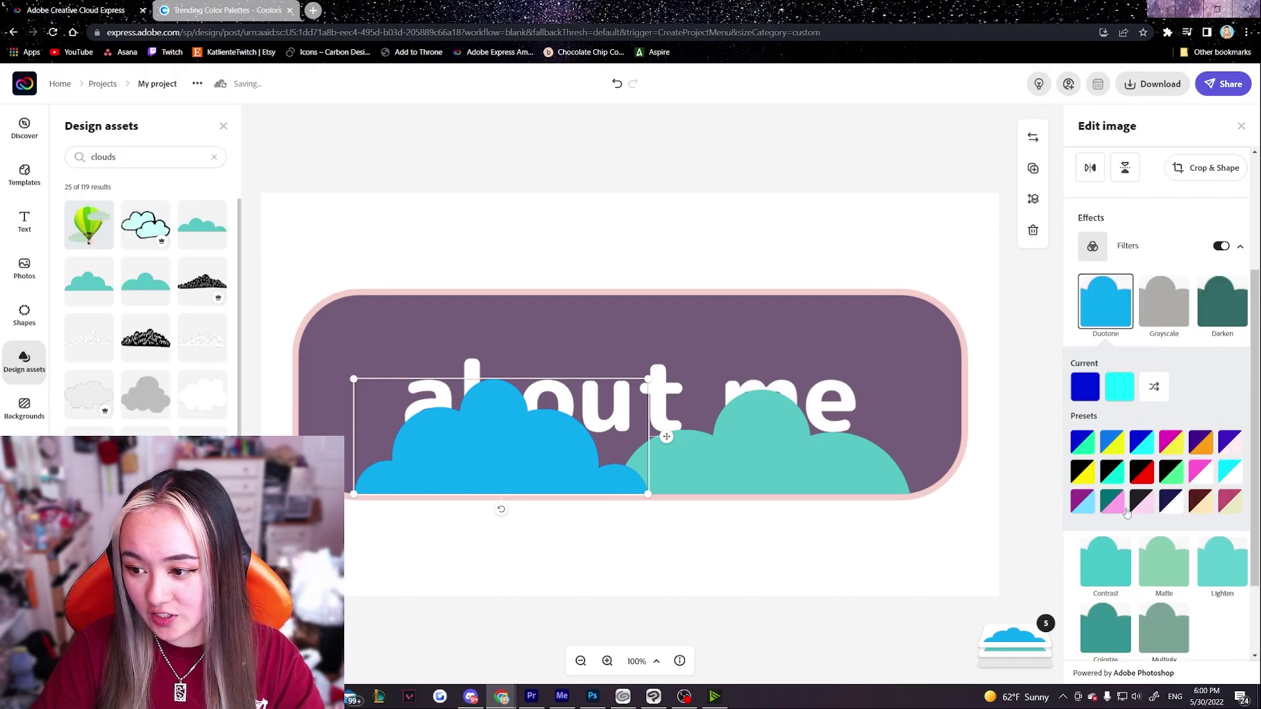
pyautogui.click(1128, 513)
pyautogui.click(1195, 392)
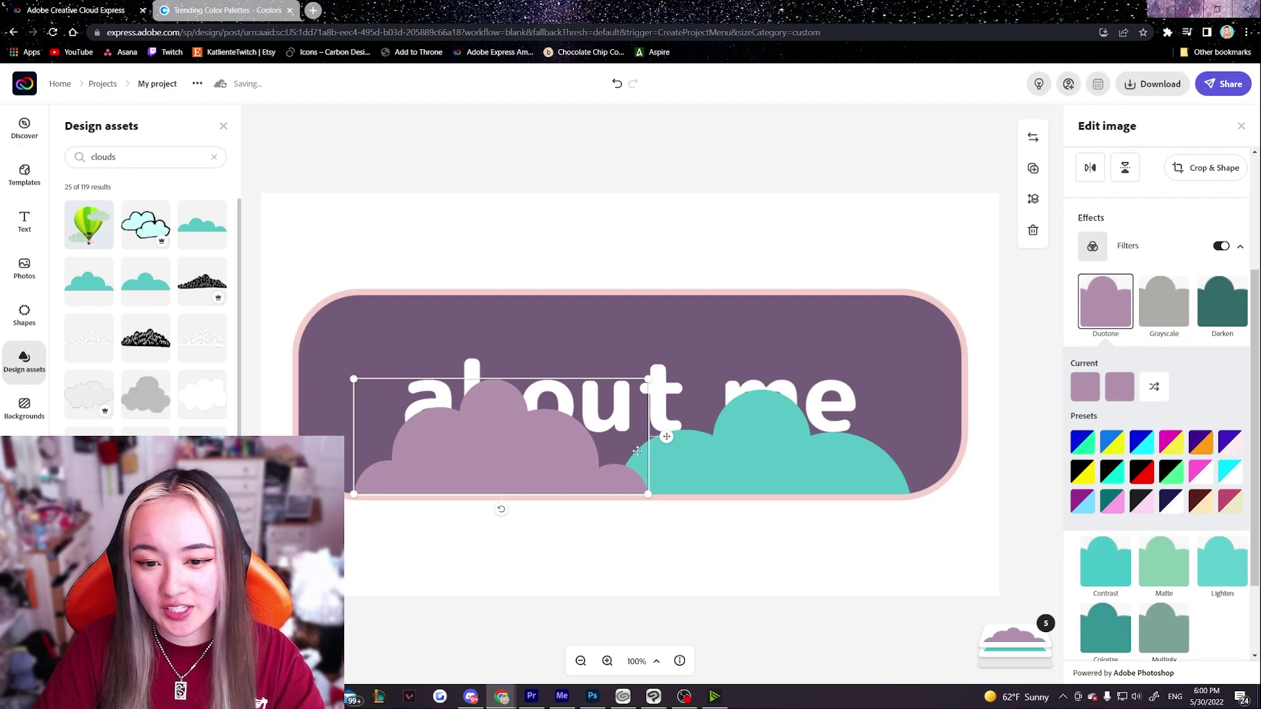
# Give the cloud under 'me' a duotone filter with B392AC shadows and highlights.
pyautogui.click(796, 456)
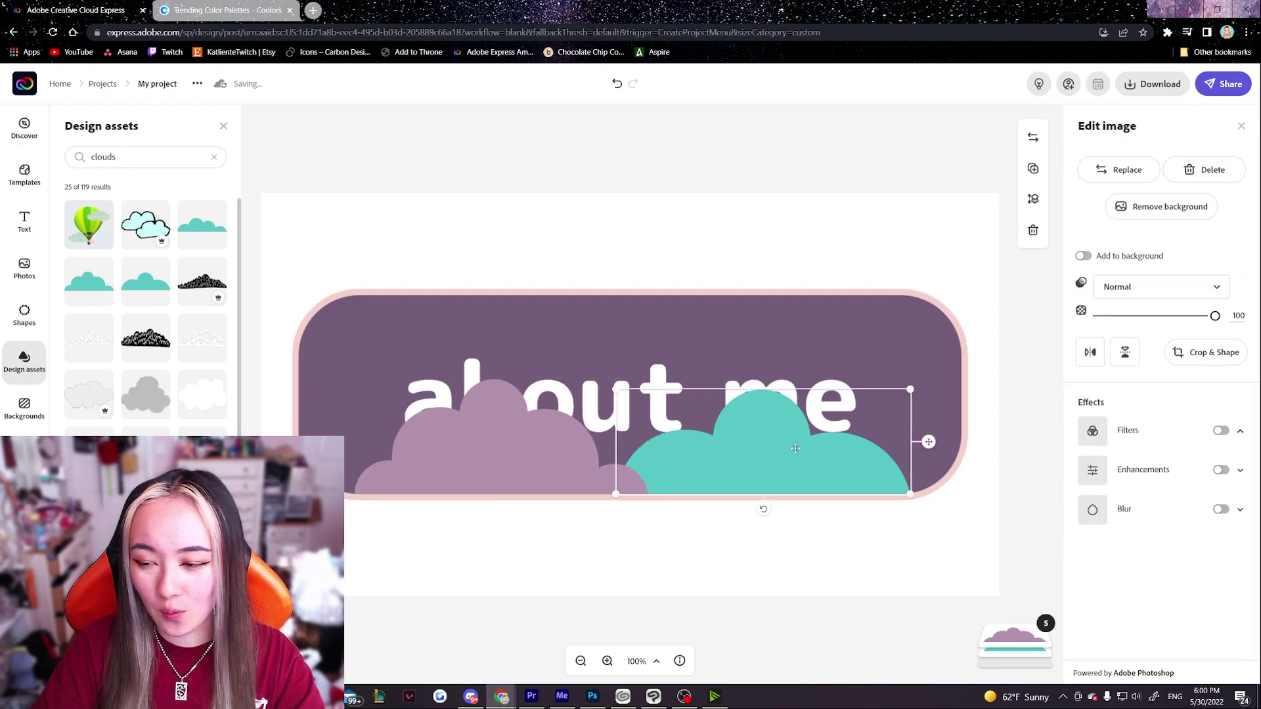
pyautogui.click(1221, 430)
pyautogui.scroll(-2, 1130, 514)
pyautogui.click(1085, 448)
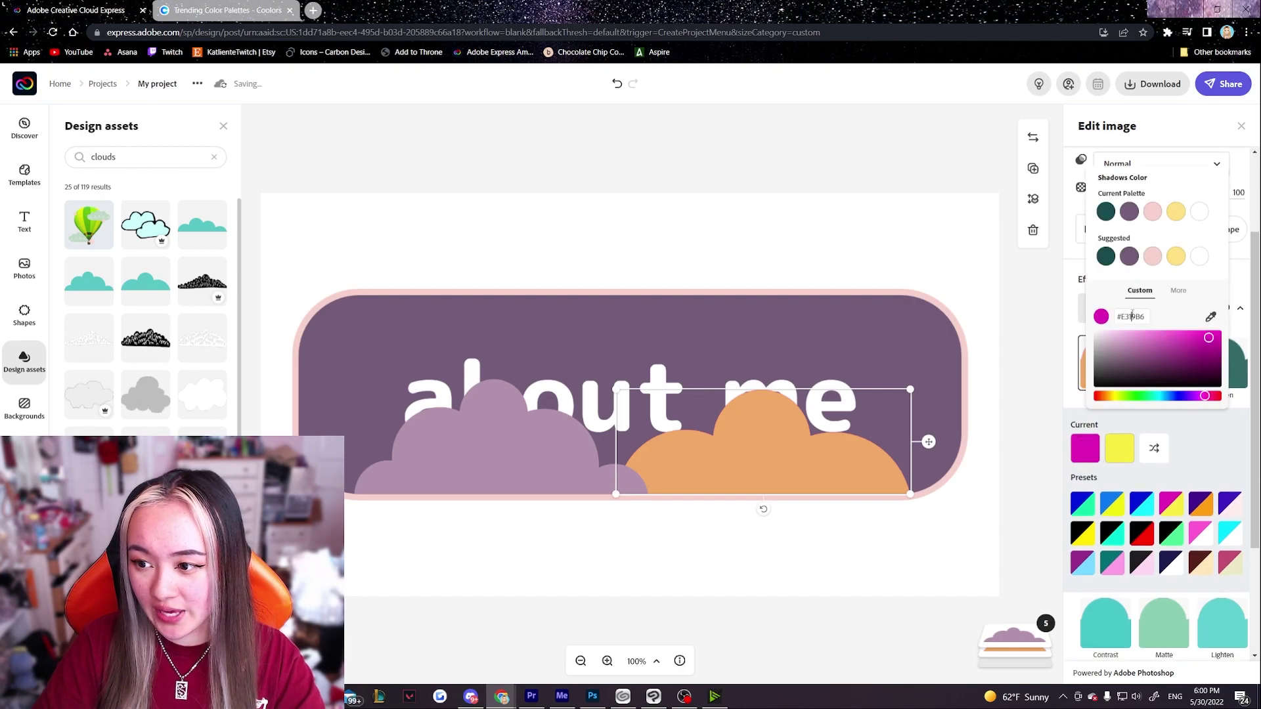
pyautogui.hotkey('ctrl', 'v')
pyautogui.press('Return')
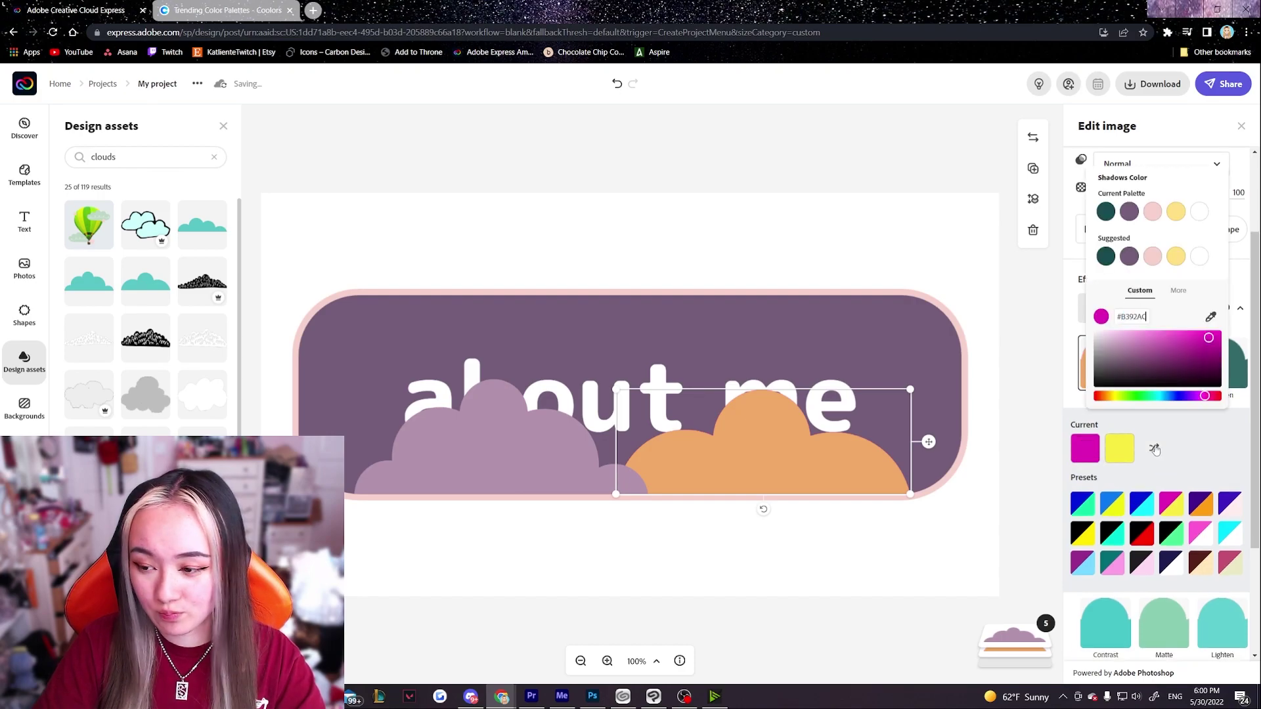
pyautogui.hotkey('ctrl', 'v')
pyautogui.press('Return')
pyautogui.click(1120, 449)
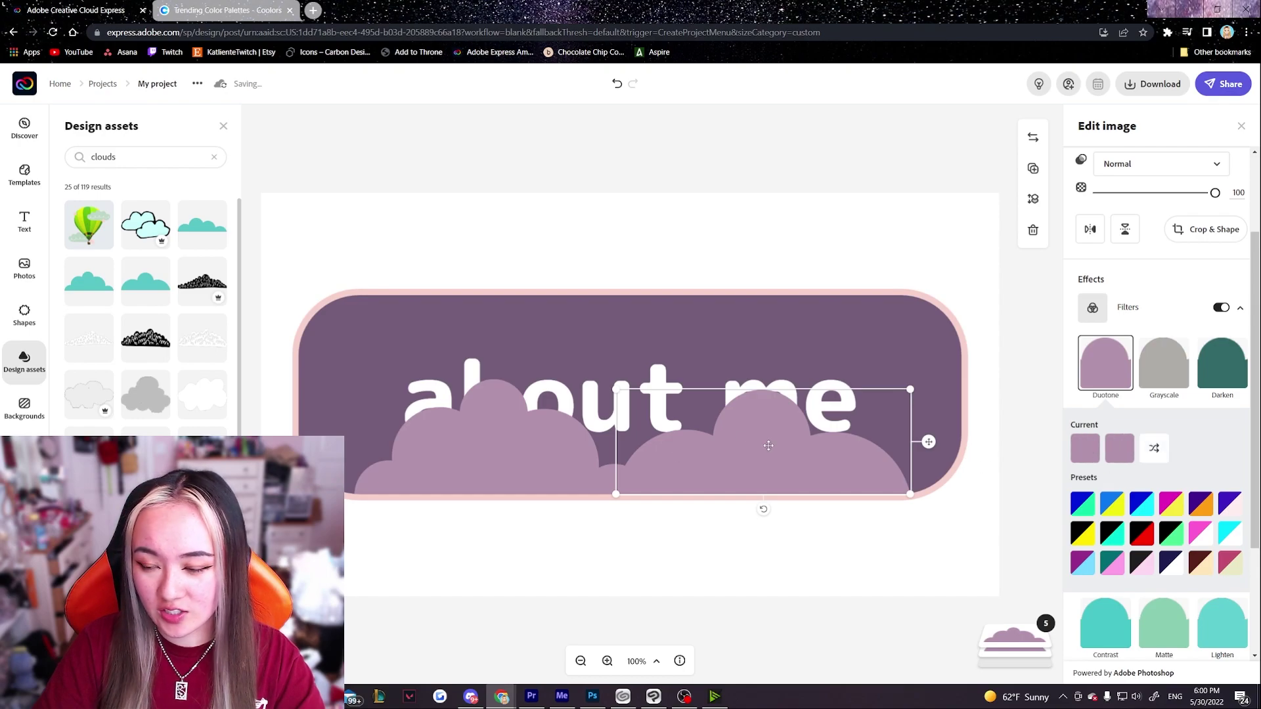
pyautogui.scroll(2, 1156, 295)
# Make the mauve clouds semi-transparent and move the 'about me' text layer above them.
pyautogui.moveTo(1215, 315); pyautogui.dragTo(1170, 316)
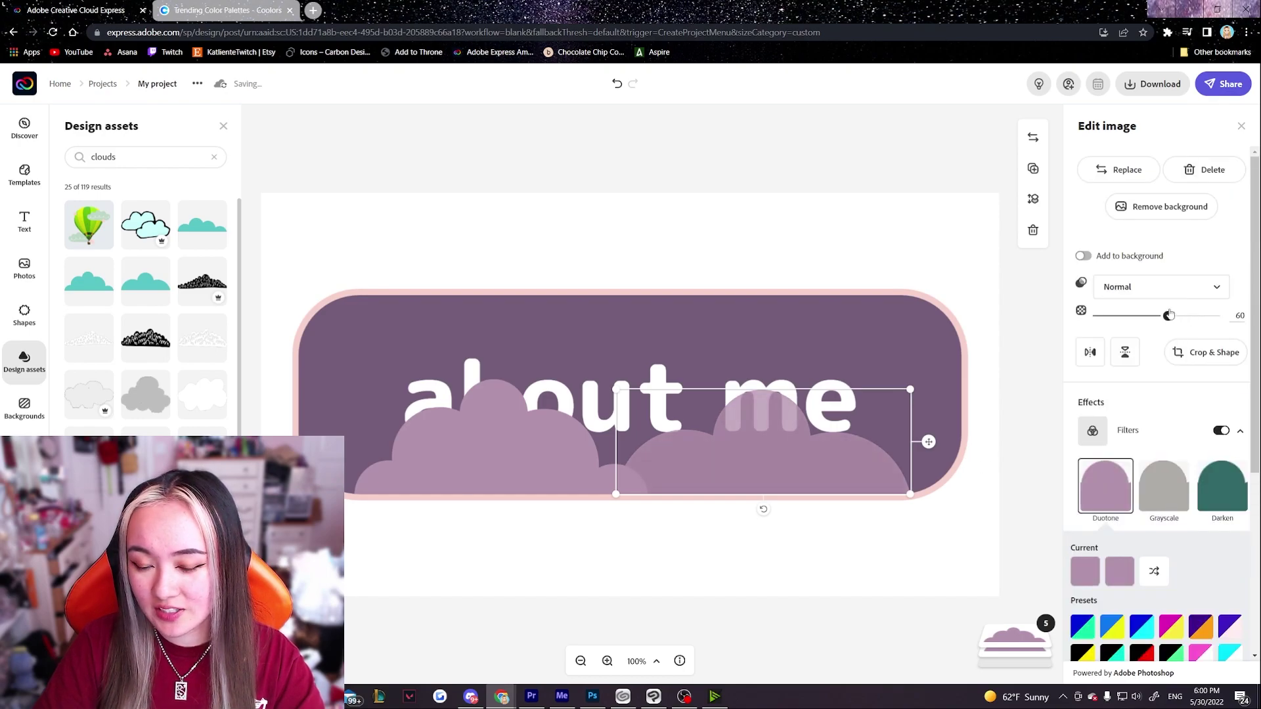
pyautogui.click(511, 448)
pyautogui.moveTo(1207, 316); pyautogui.dragTo(1178, 317)
pyautogui.click(1017, 624)
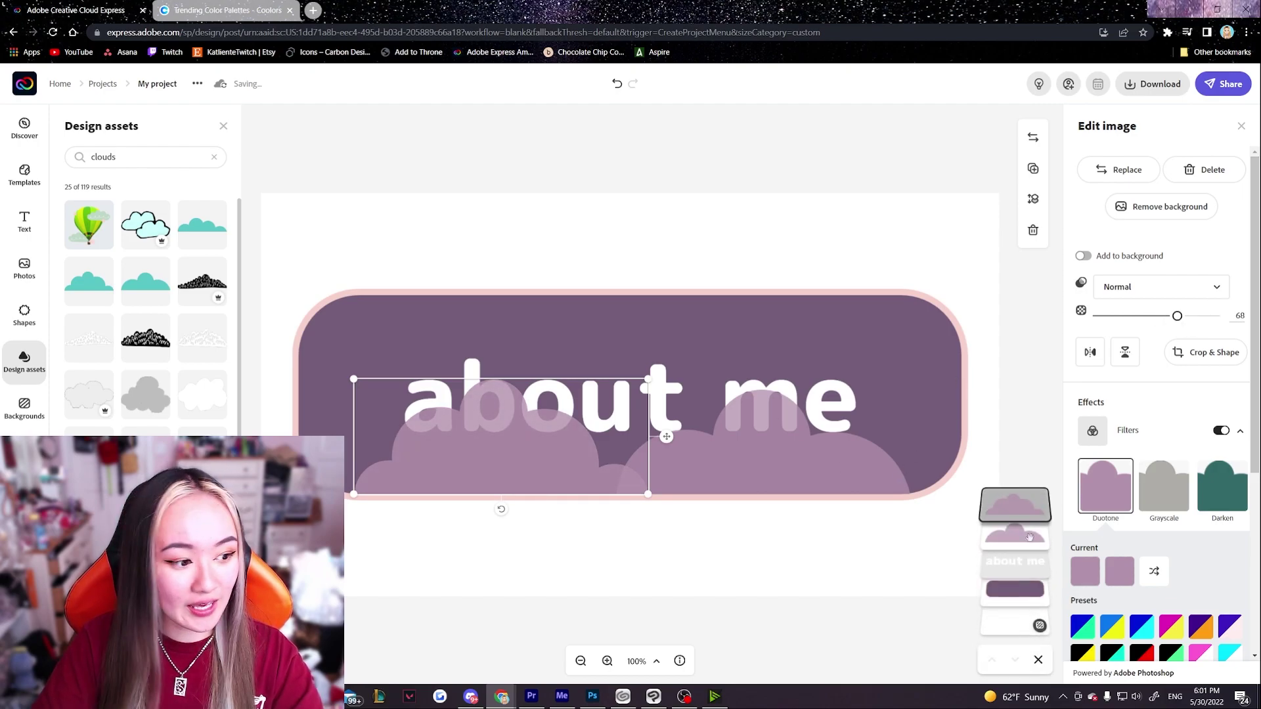
pyautogui.moveTo(1025, 516); pyautogui.dragTo(1018, 535)
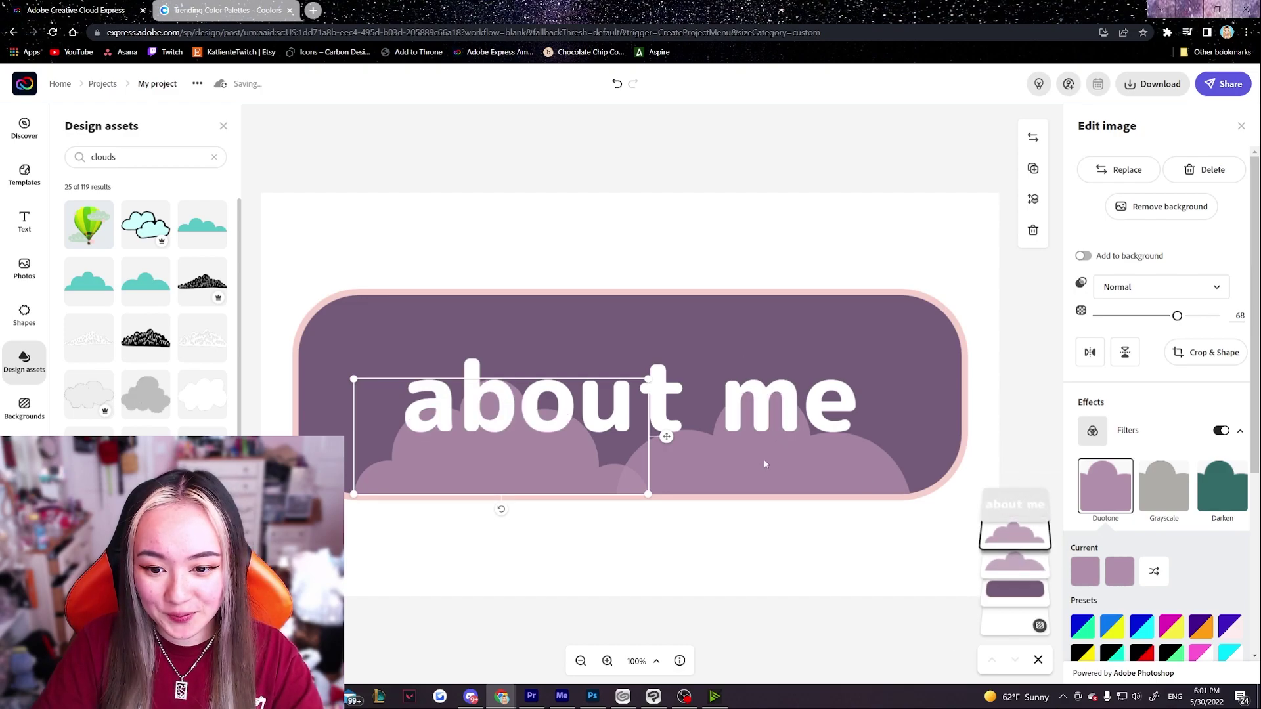
# Enlarge the left cloud and lower both clouds' opacity a little further.
pyautogui.moveTo(649, 375); pyautogui.dragTo(787, 324)
pyautogui.moveTo(1177, 316)
pyautogui.mouseDown()
pyautogui.moveTo(1131, 317)
pyautogui.moveTo(1153, 316)
pyautogui.mouseUp()
pyautogui.click(1015, 563)
pyautogui.click(750, 181)
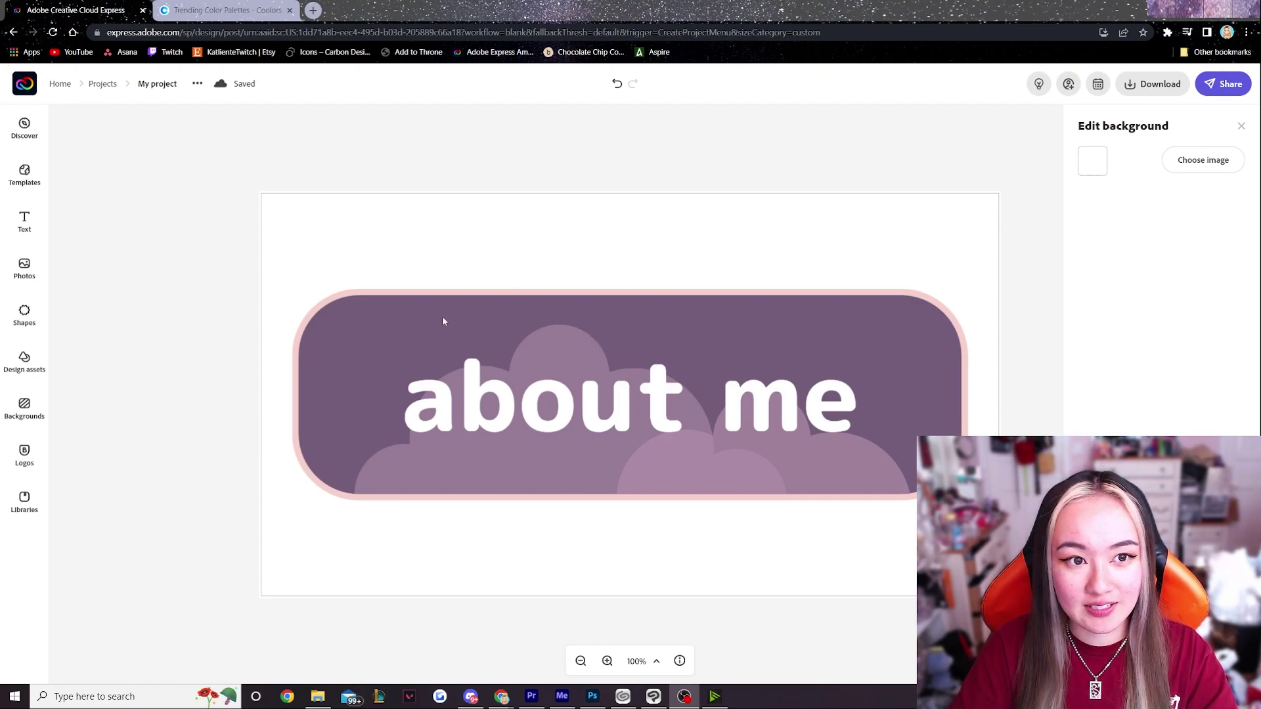
# Add a small white cloud at the banner's upper-right corner.
pyautogui.click(30, 361)
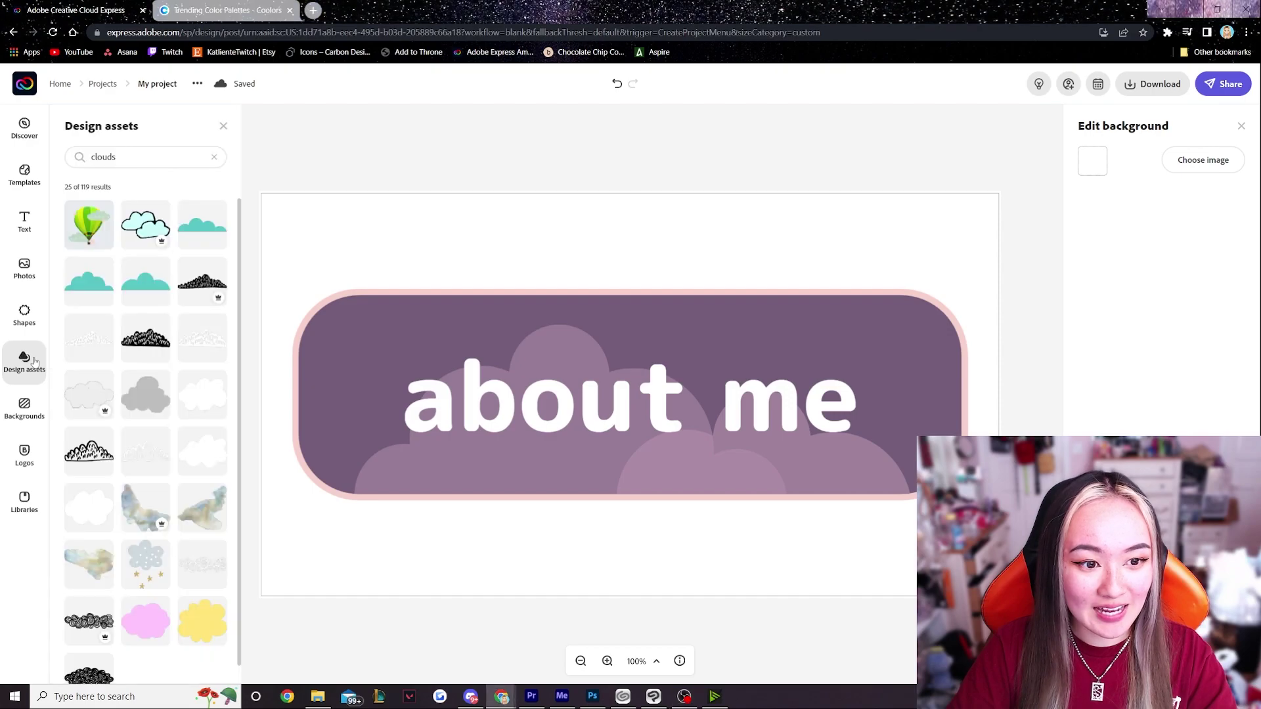
pyautogui.scroll(-3, 168, 460)
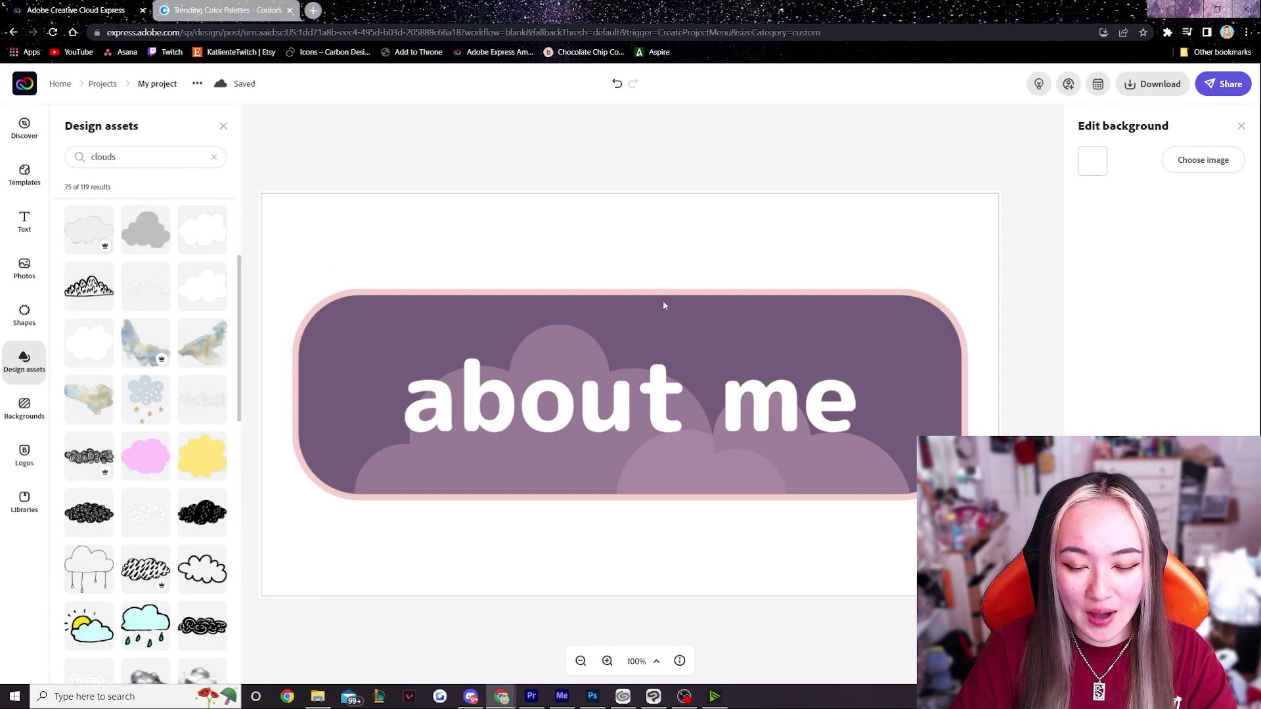
pyautogui.moveTo(663, 305); pyautogui.dragTo(668, 298)
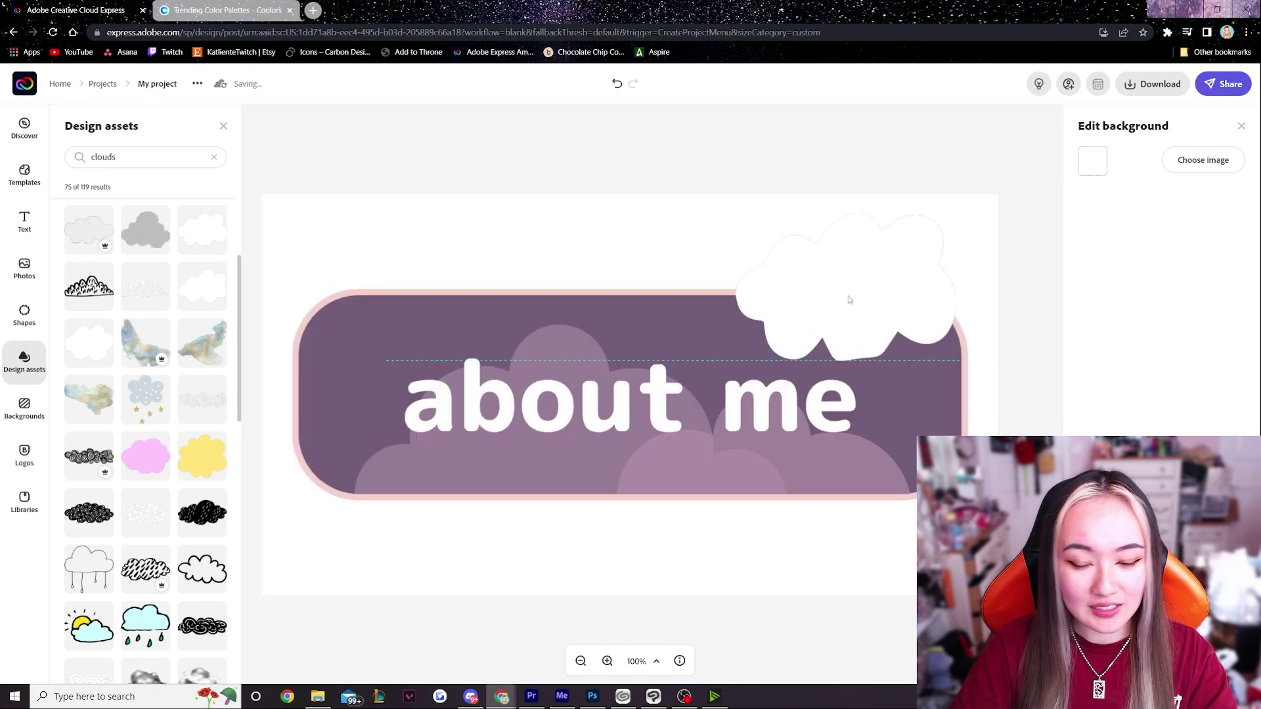
pyautogui.click(815, 247)
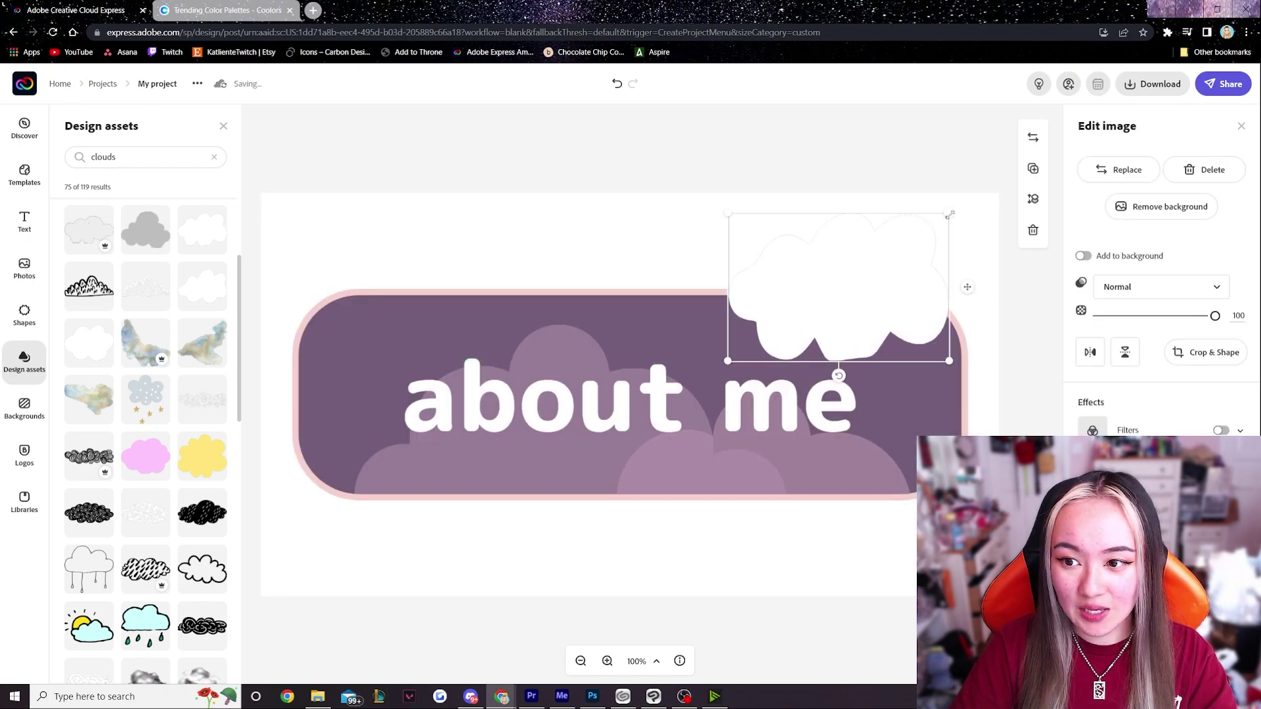
pyautogui.moveTo(950, 214); pyautogui.dragTo(900, 247)
pyautogui.moveTo(839, 313); pyautogui.dragTo(856, 299)
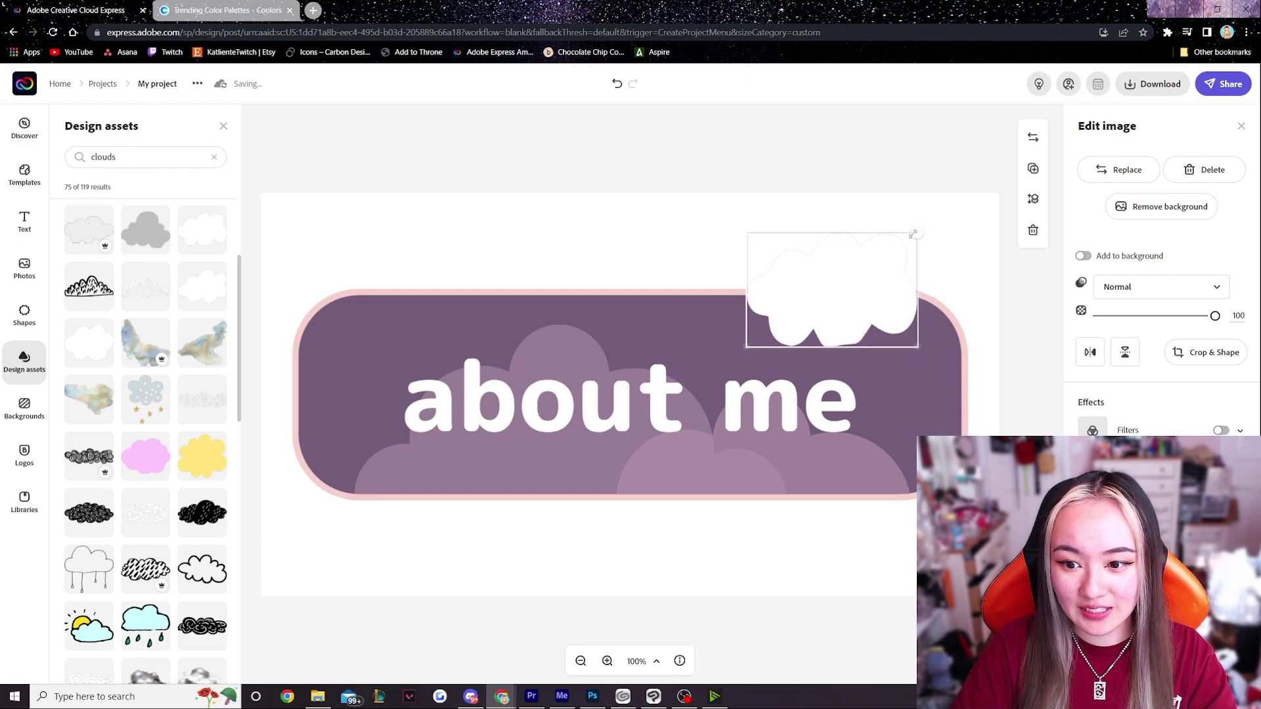
pyautogui.moveTo(913, 234); pyautogui.dragTo(887, 282)
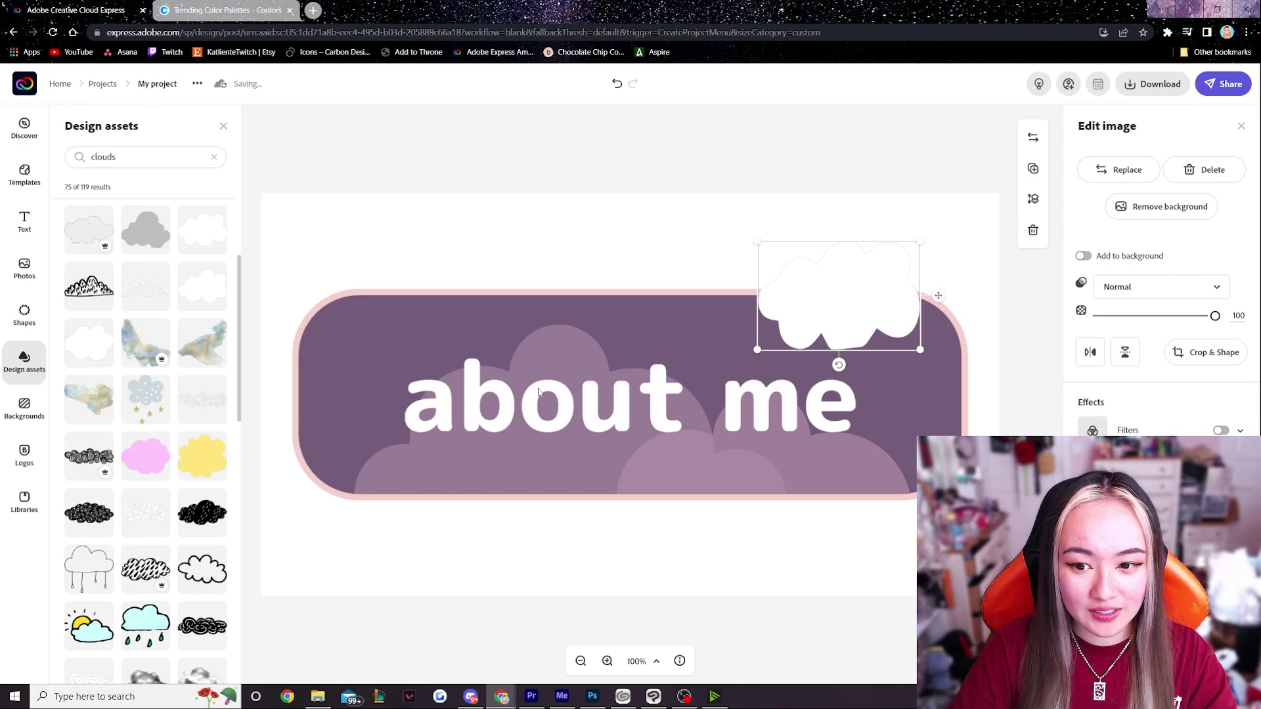
# Add white clouds at the bottom-left and lower right, sending the lower-right one behind the banner.
pyautogui.moveTo(538, 393); pyautogui.dragTo(415, 488)
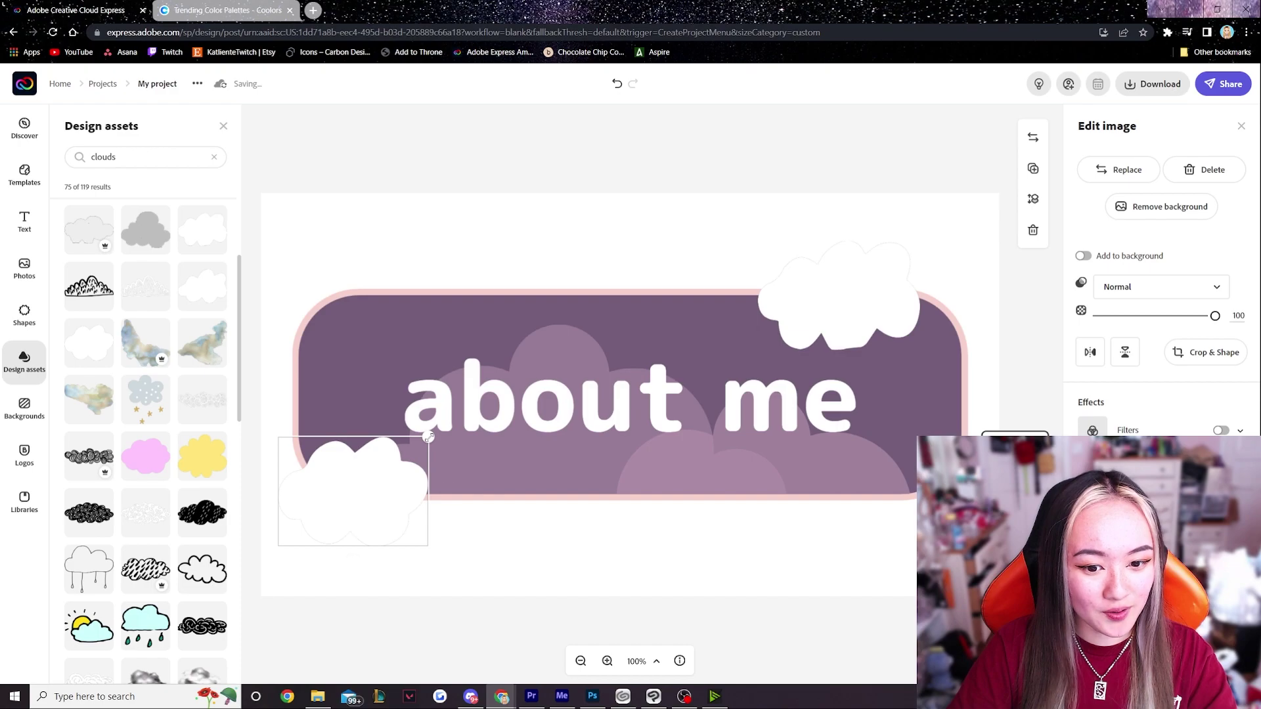
pyautogui.moveTo(438, 429); pyautogui.dragTo(467, 441)
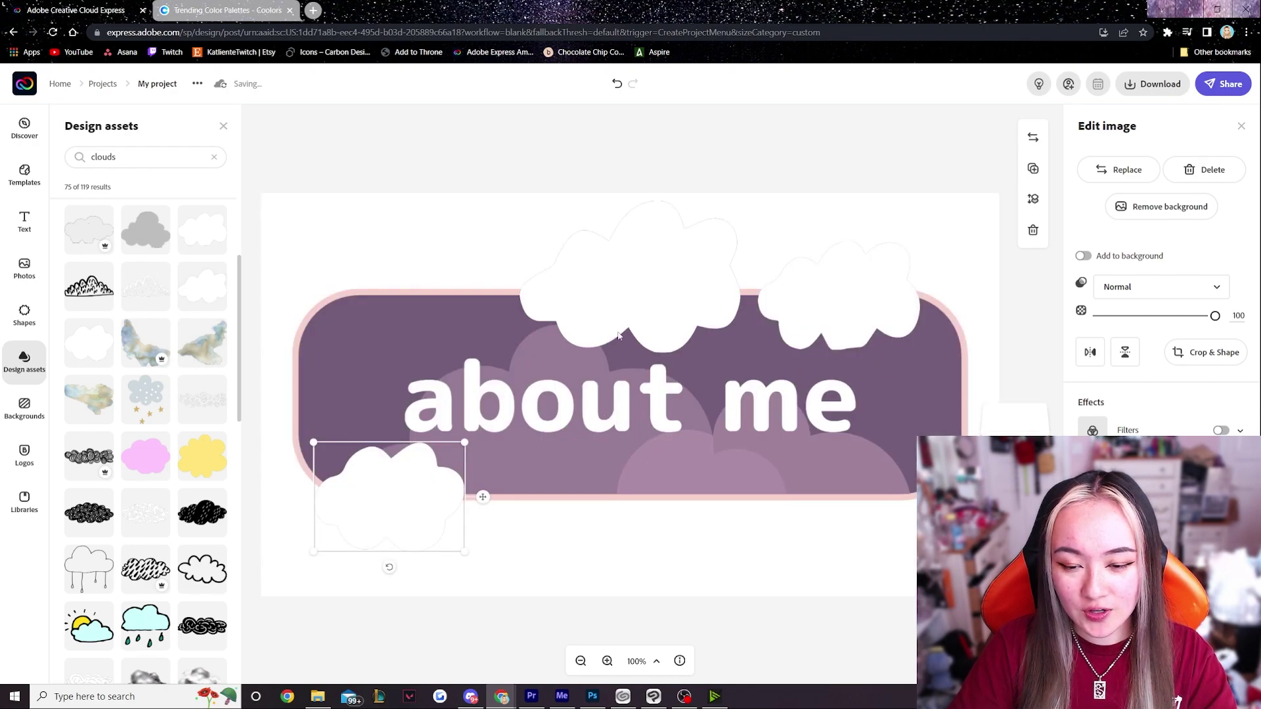
pyautogui.moveTo(618, 336); pyautogui.dragTo(773, 552)
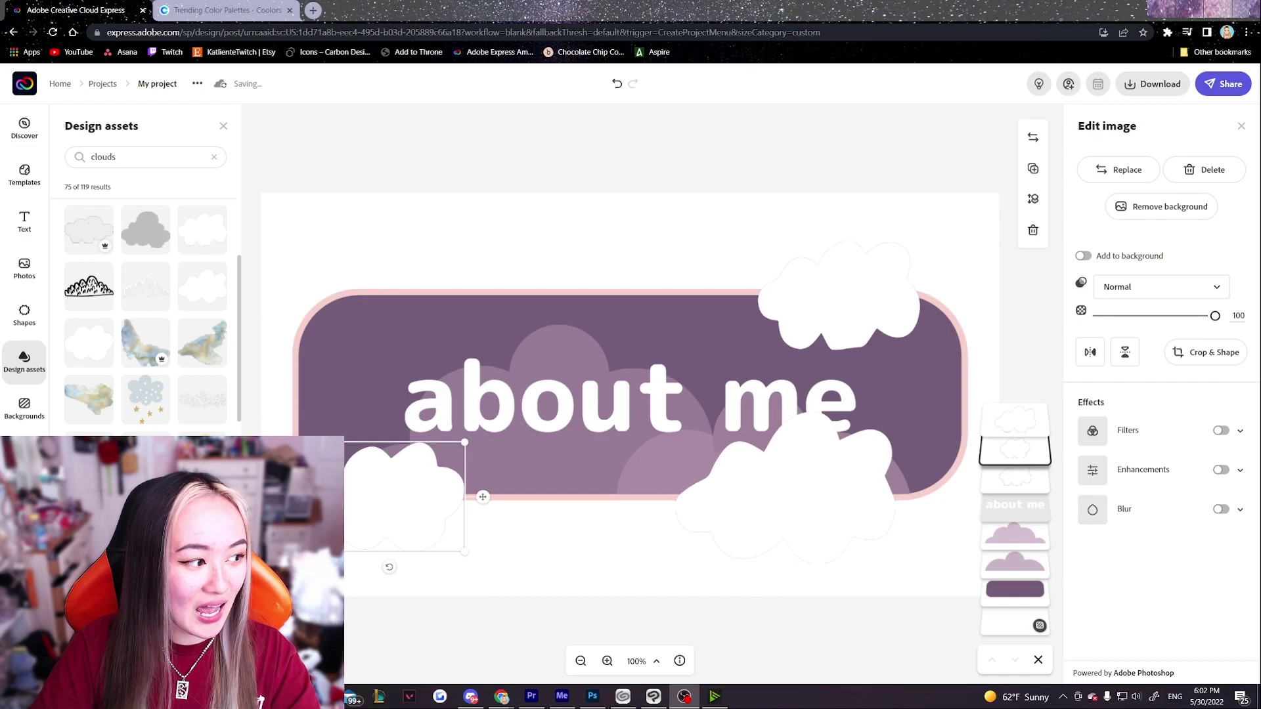
pyautogui.click(769, 482)
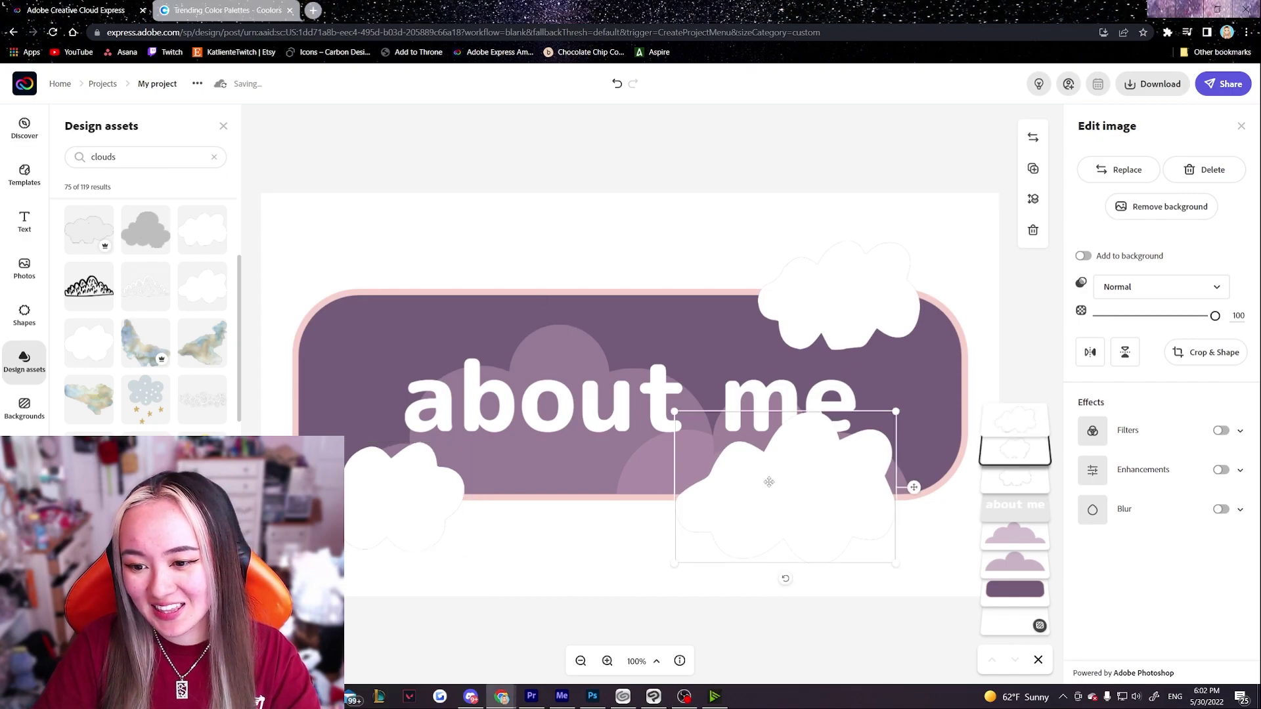
pyautogui.moveTo(1015, 450); pyautogui.dragTo(1015, 591)
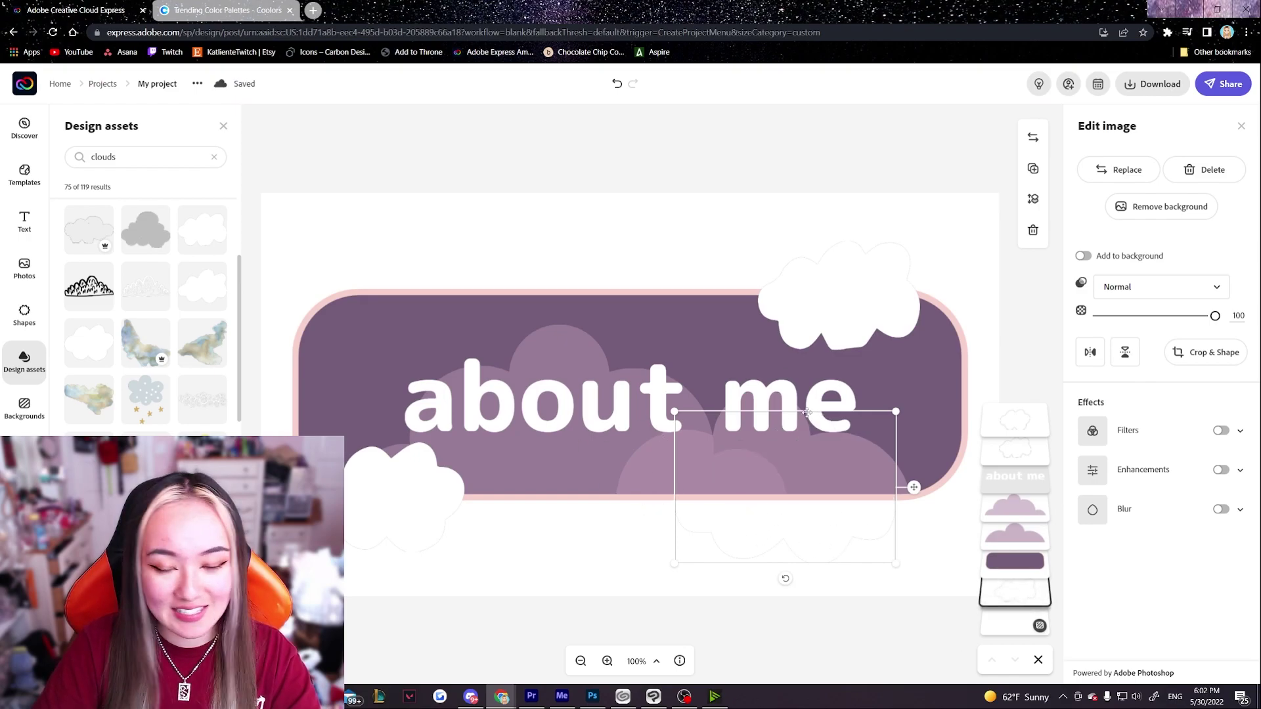
# Copy the pink E8C2CA from the Coolors palette.
pyautogui.click(223, 10)
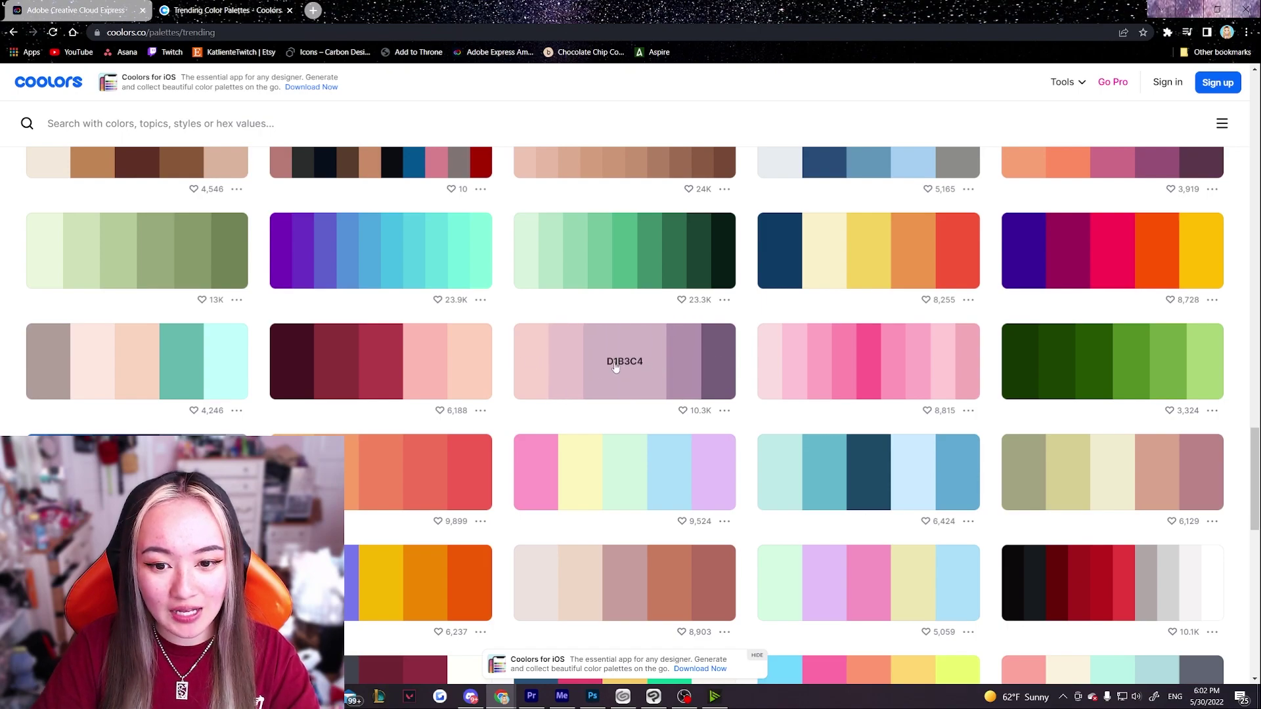
pyautogui.click(593, 366)
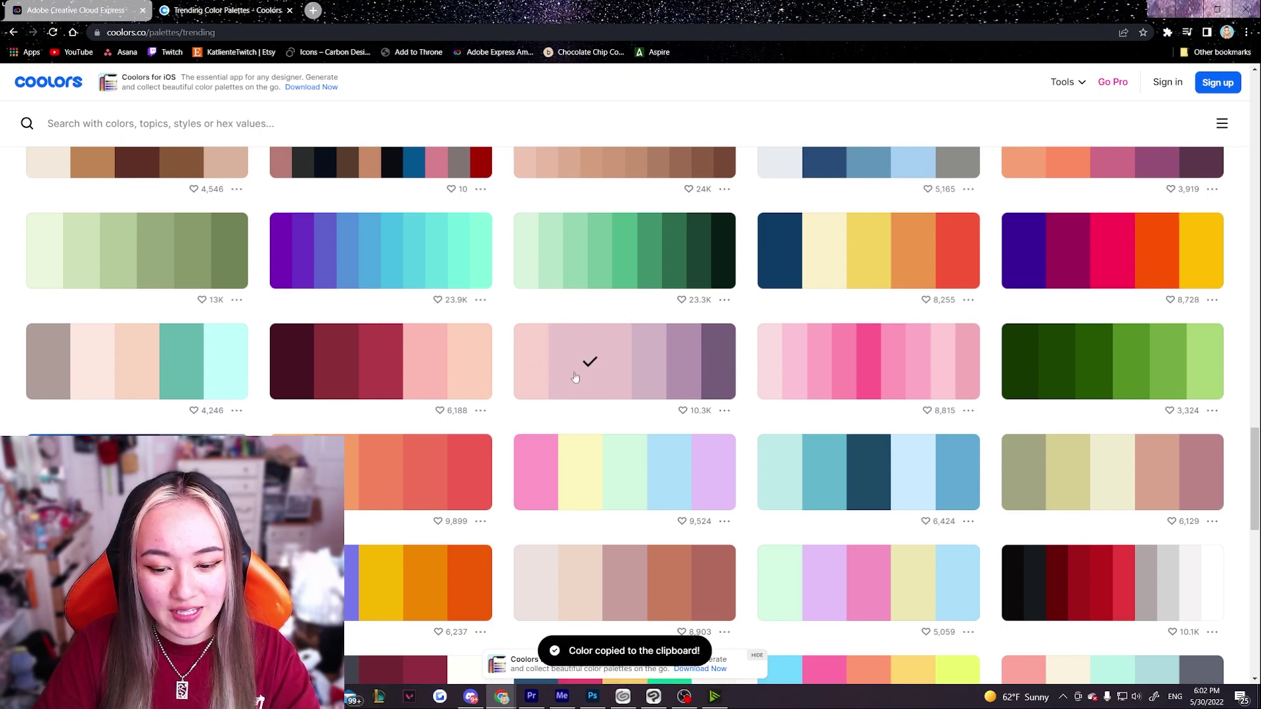
pyautogui.click(85, 10)
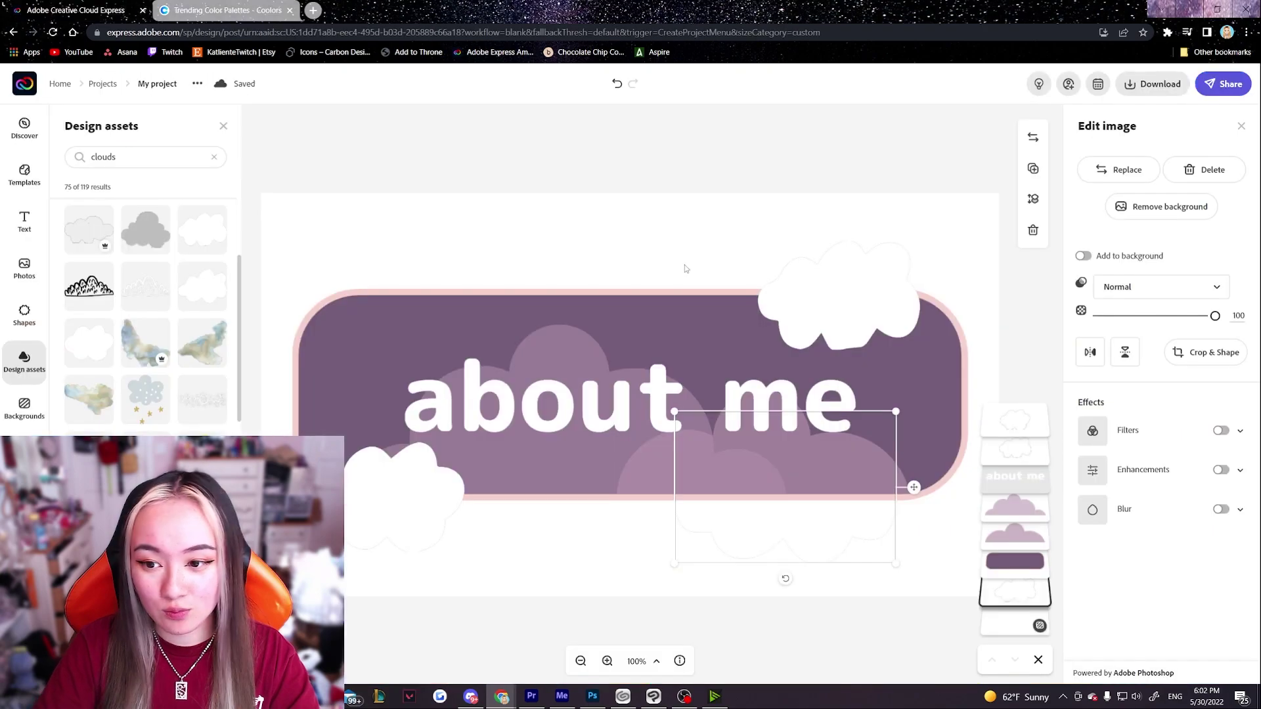
# Tint the top-right cloud pink with duotone shadows and highlights both set to E8C2CA.
pyautogui.click(843, 305)
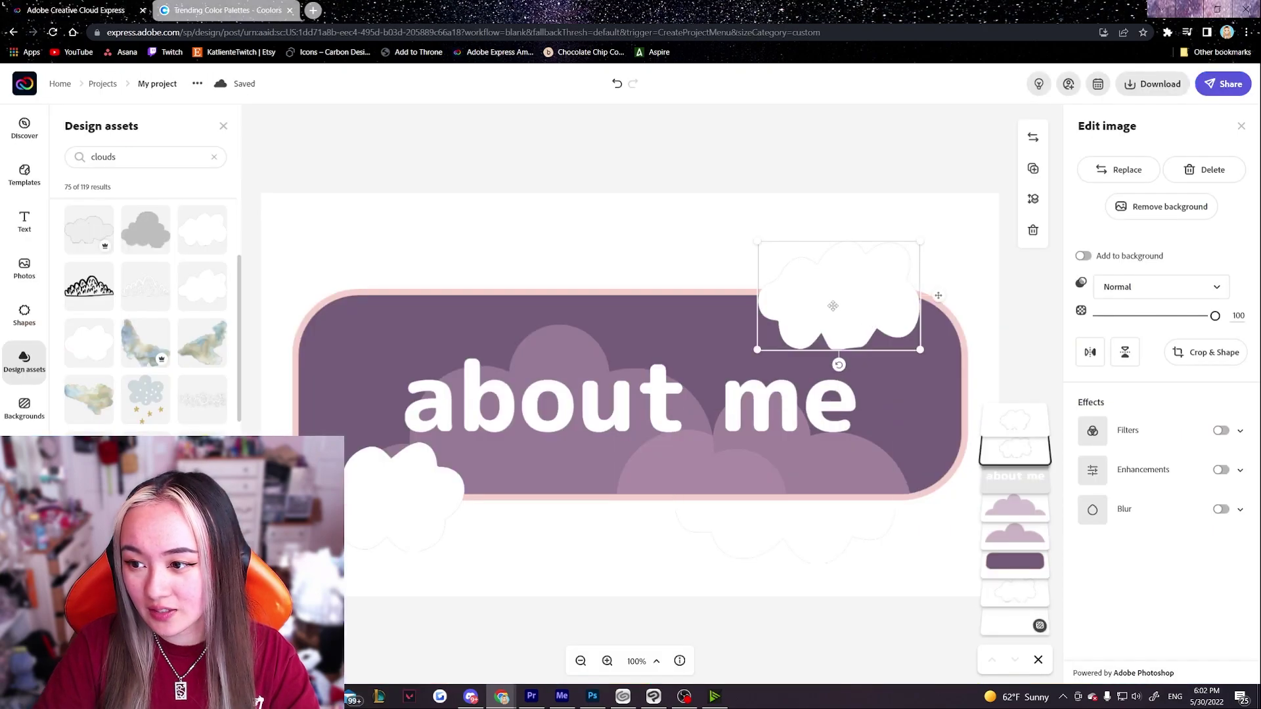
pyautogui.click(1221, 431)
pyautogui.scroll(-2, 1117, 460)
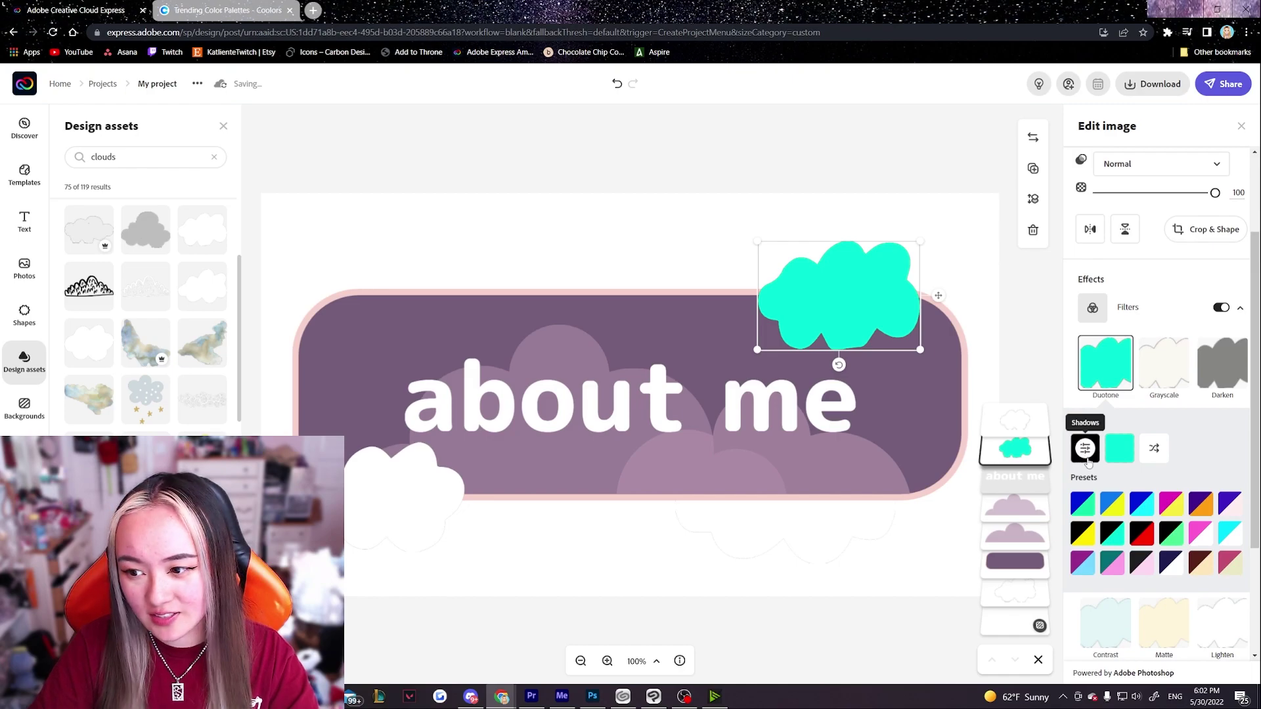
pyautogui.click(1086, 449)
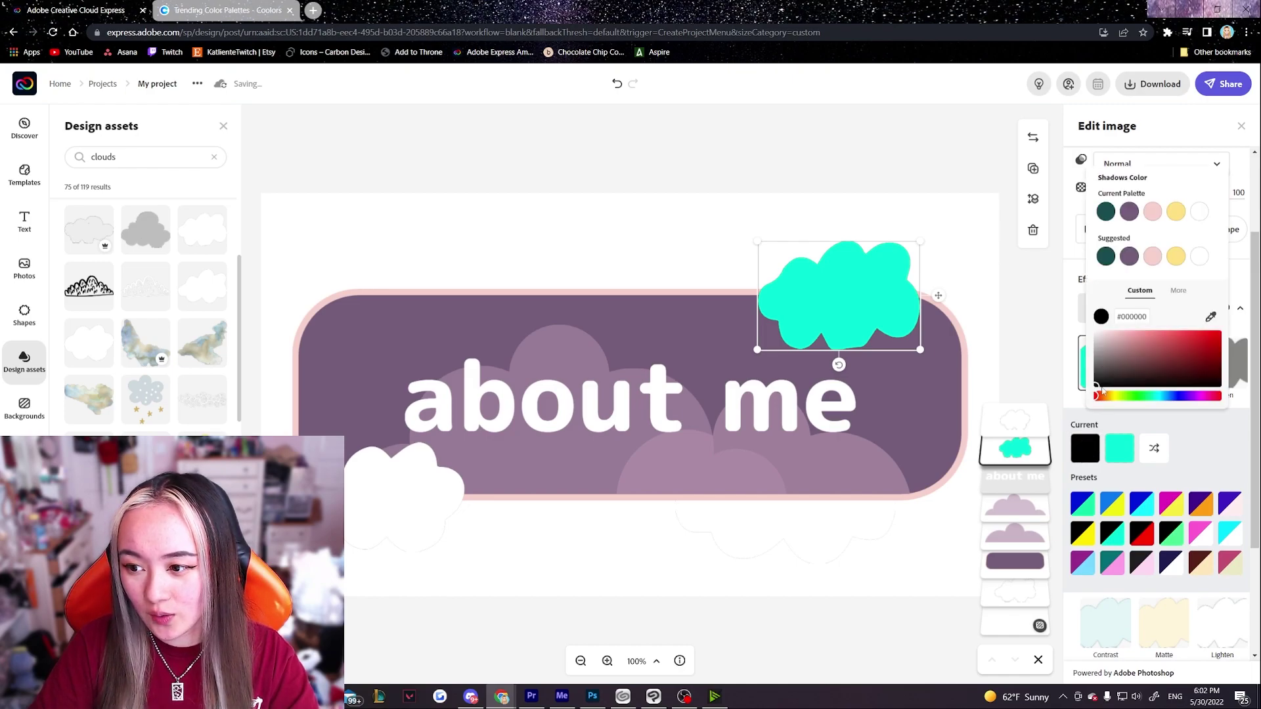
pyautogui.doubleClick(1137, 316)
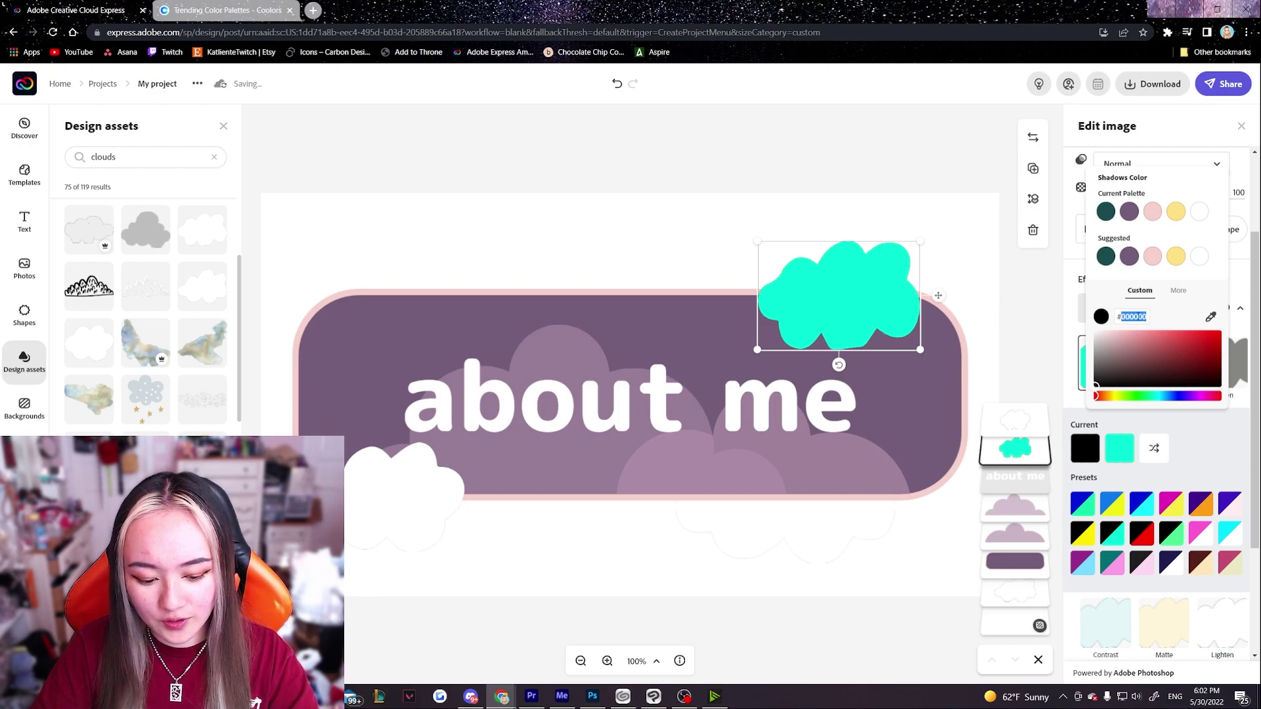
pyautogui.hotkey('ctrl', 'v')
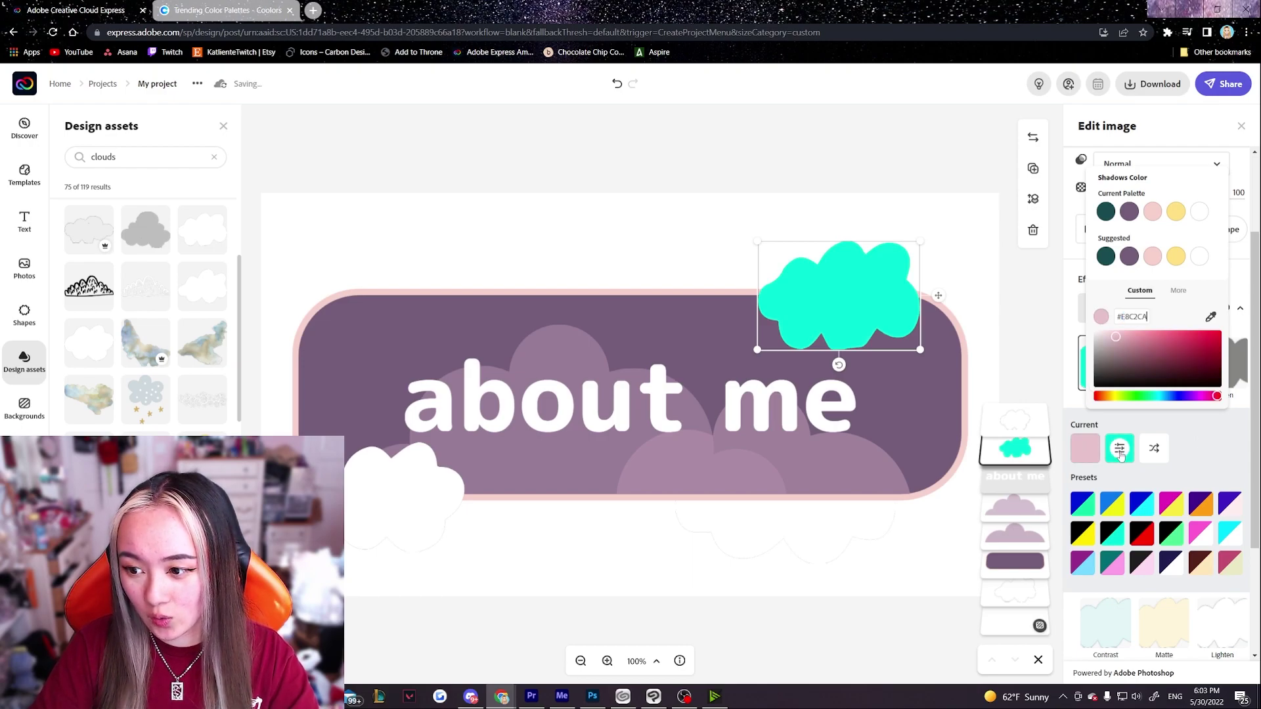
pyautogui.click(1121, 452)
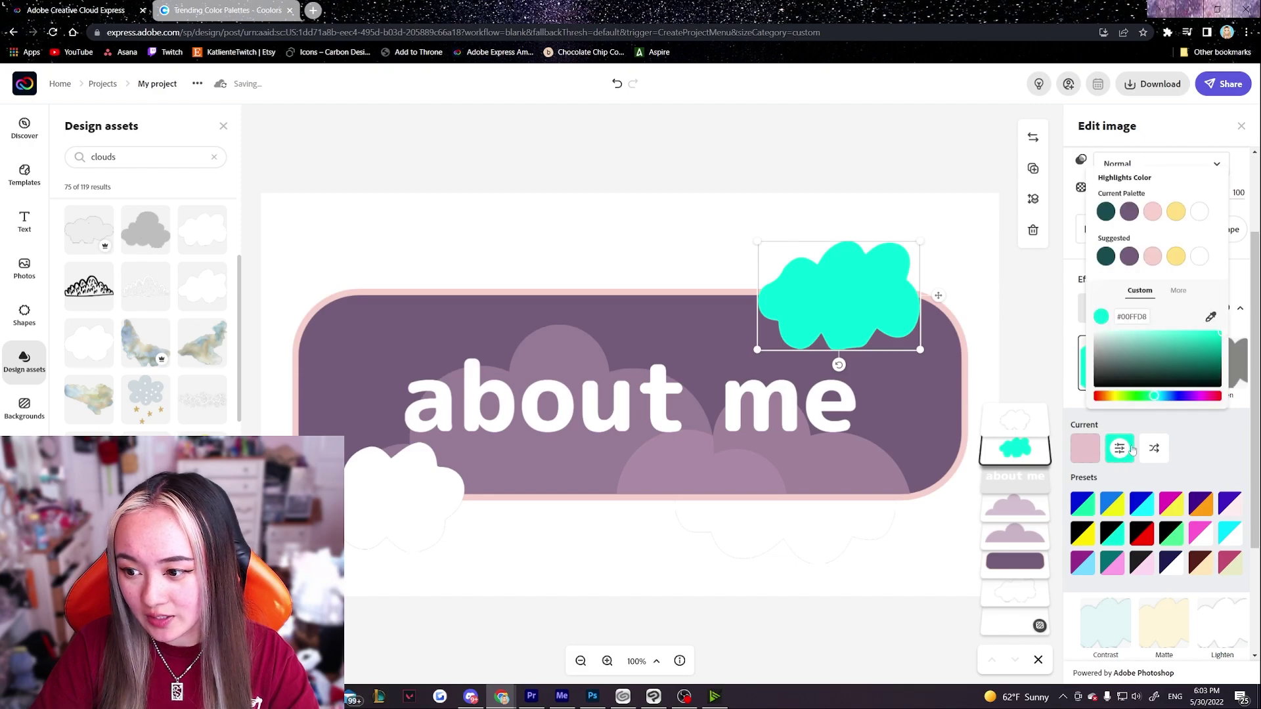
pyautogui.doubleClick(1134, 317)
pyautogui.hotkey('ctrl', 'v')
pyautogui.click(1207, 466)
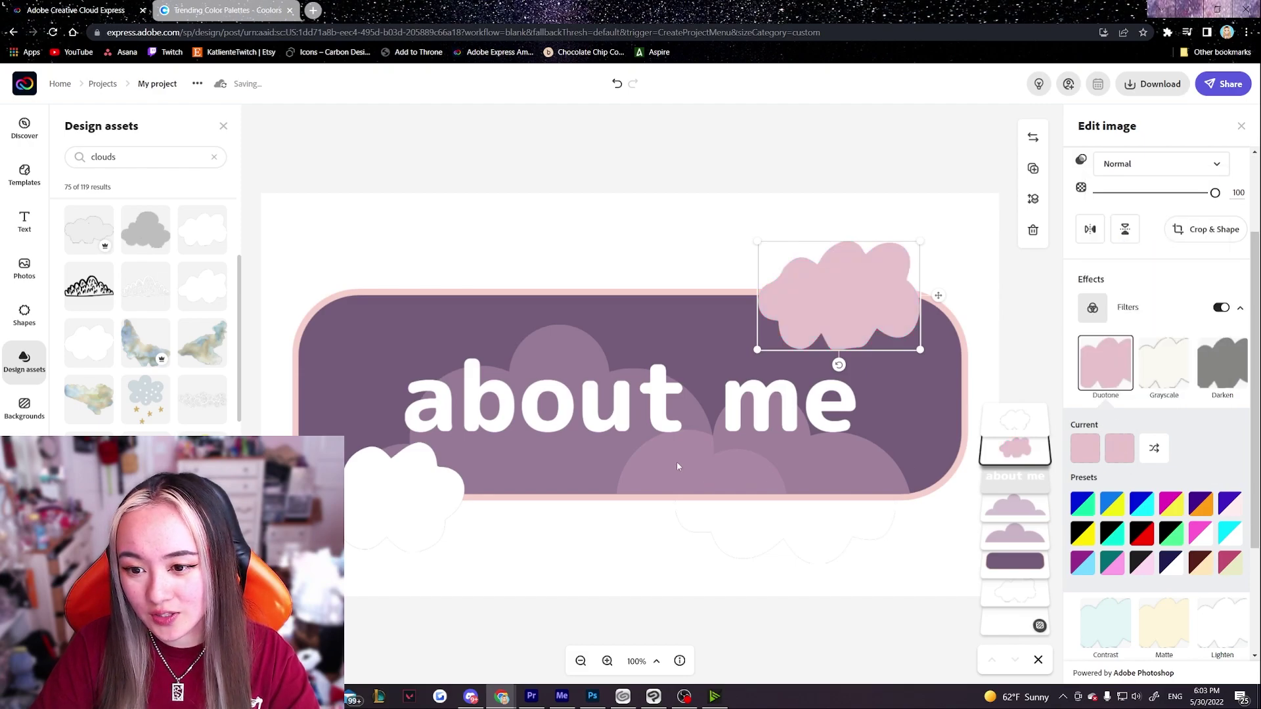
# Apply the duotone filter to the lower cloud and nudge the three clouds around the banner's edges.
pyautogui.click(735, 536)
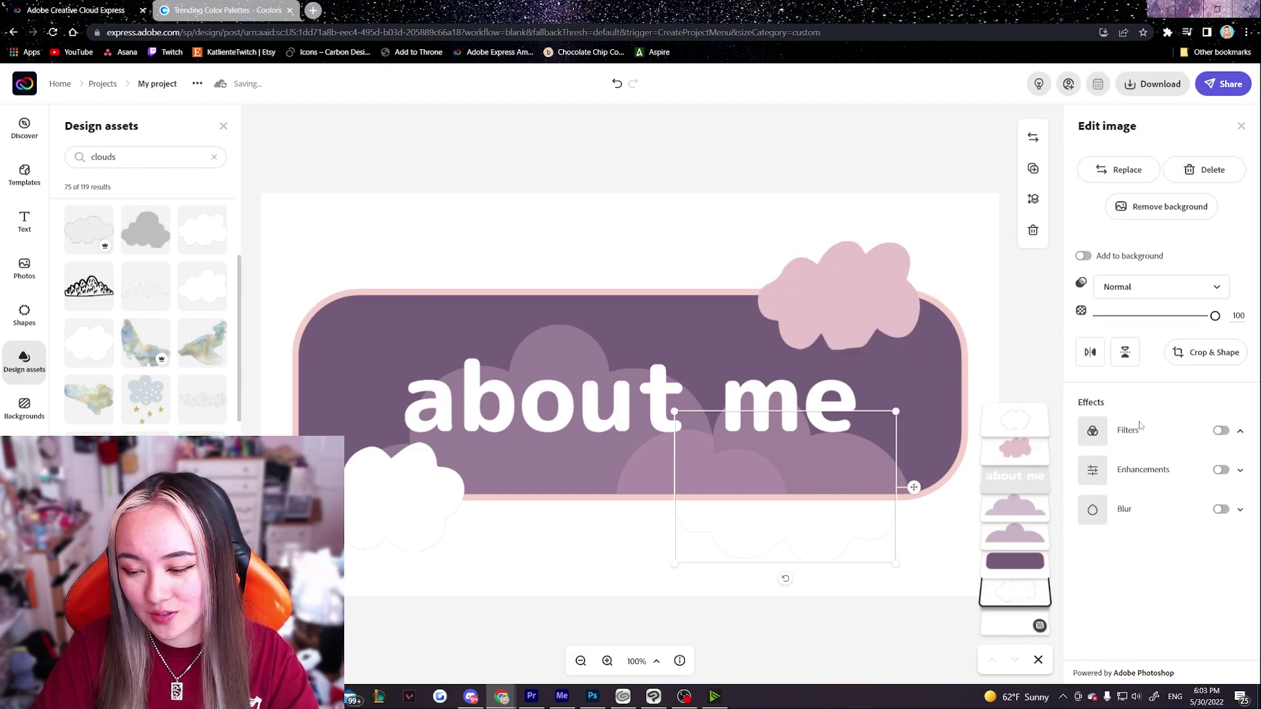
pyautogui.click(1219, 432)
pyautogui.click(1123, 571)
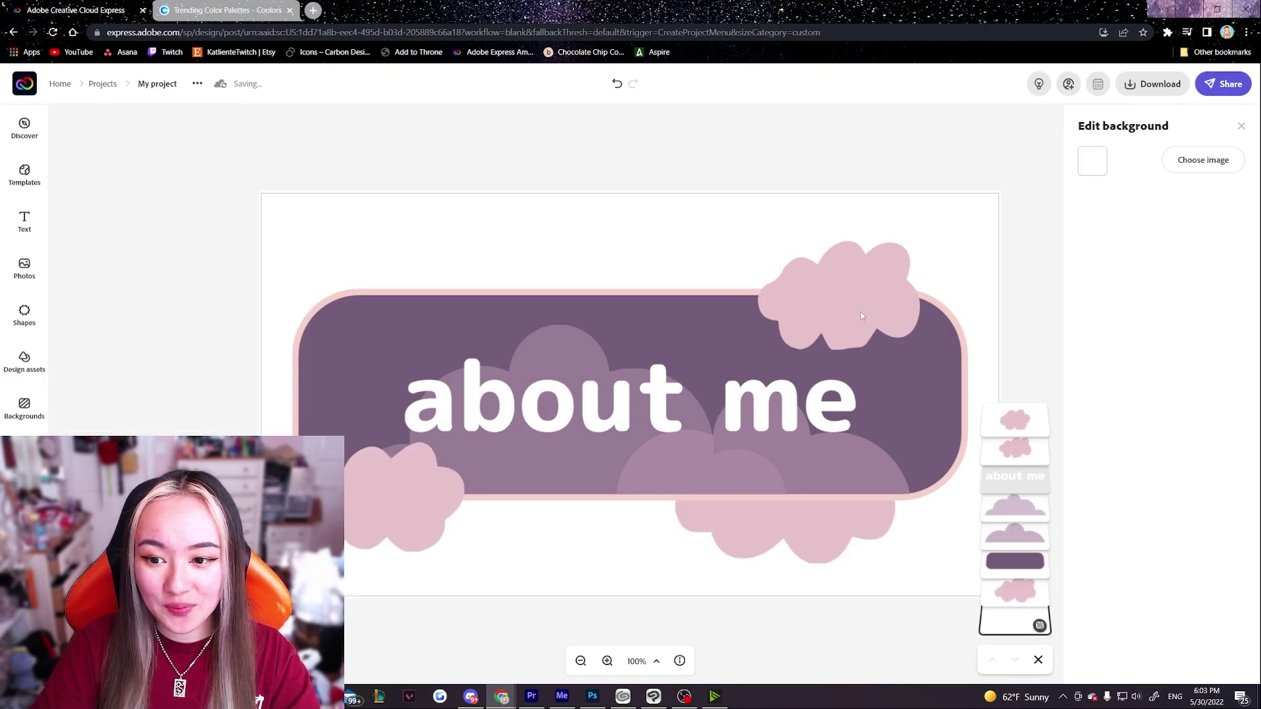
pyautogui.moveTo(860, 312); pyautogui.dragTo(868, 305)
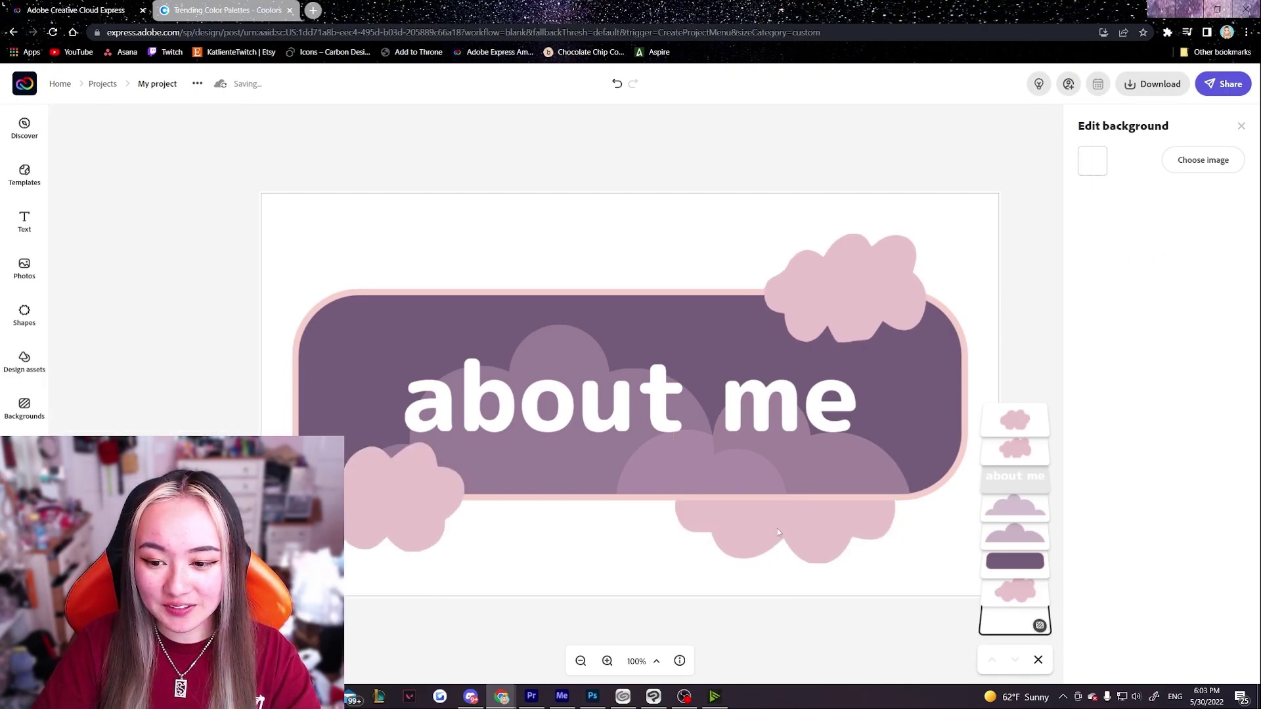
pyautogui.moveTo(778, 529); pyautogui.dragTo(758, 498)
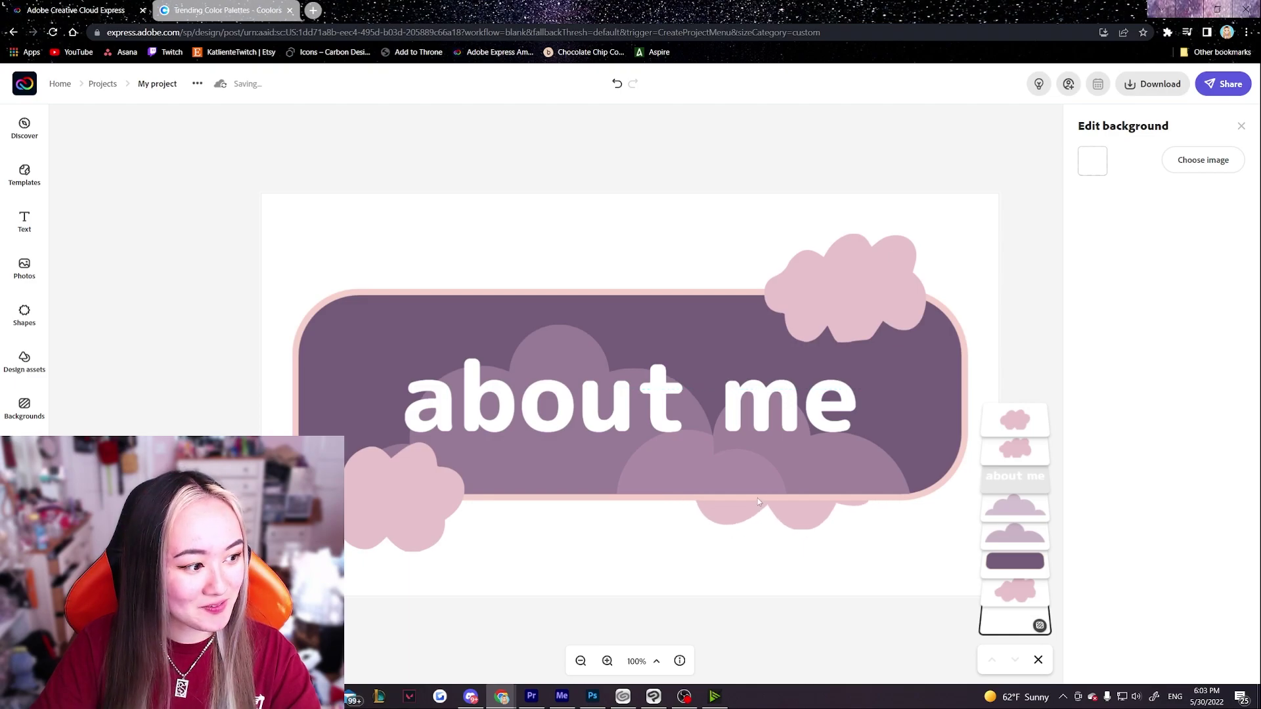
pyautogui.moveTo(453, 519); pyautogui.dragTo(431, 522)
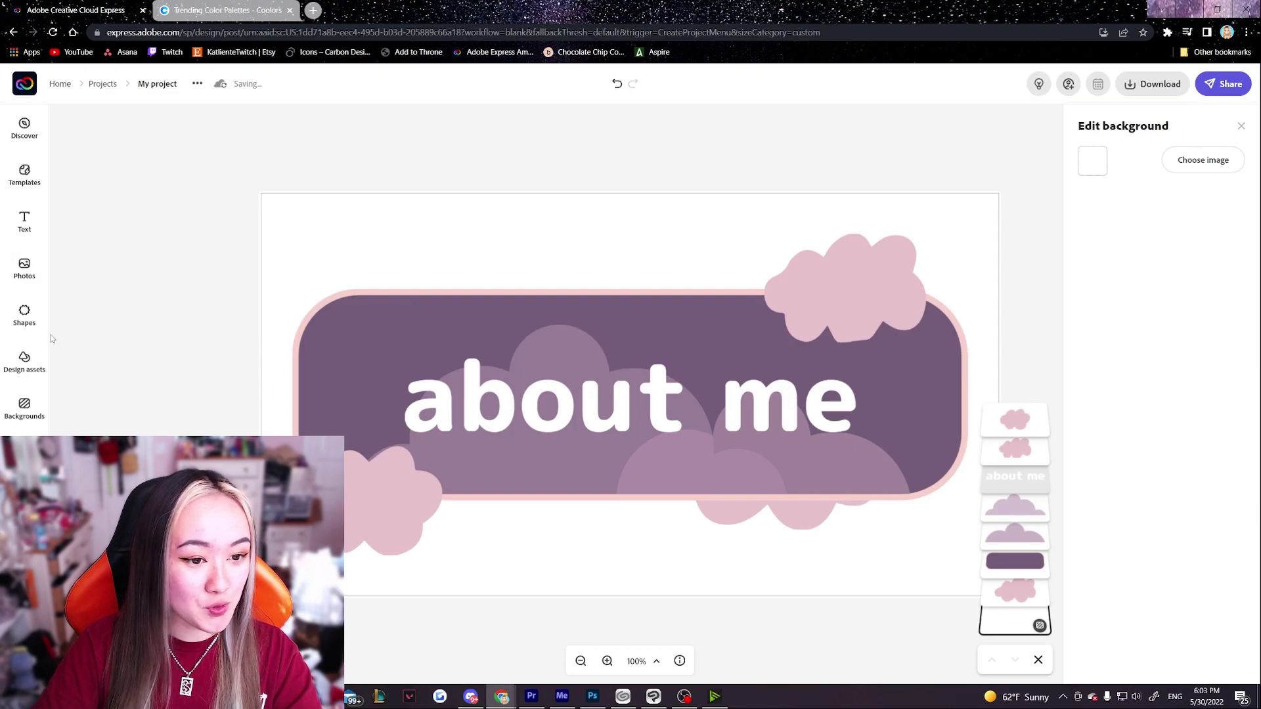
# Search assets for 'moon' and place a small moon left of the title.
pyautogui.click(24, 361)
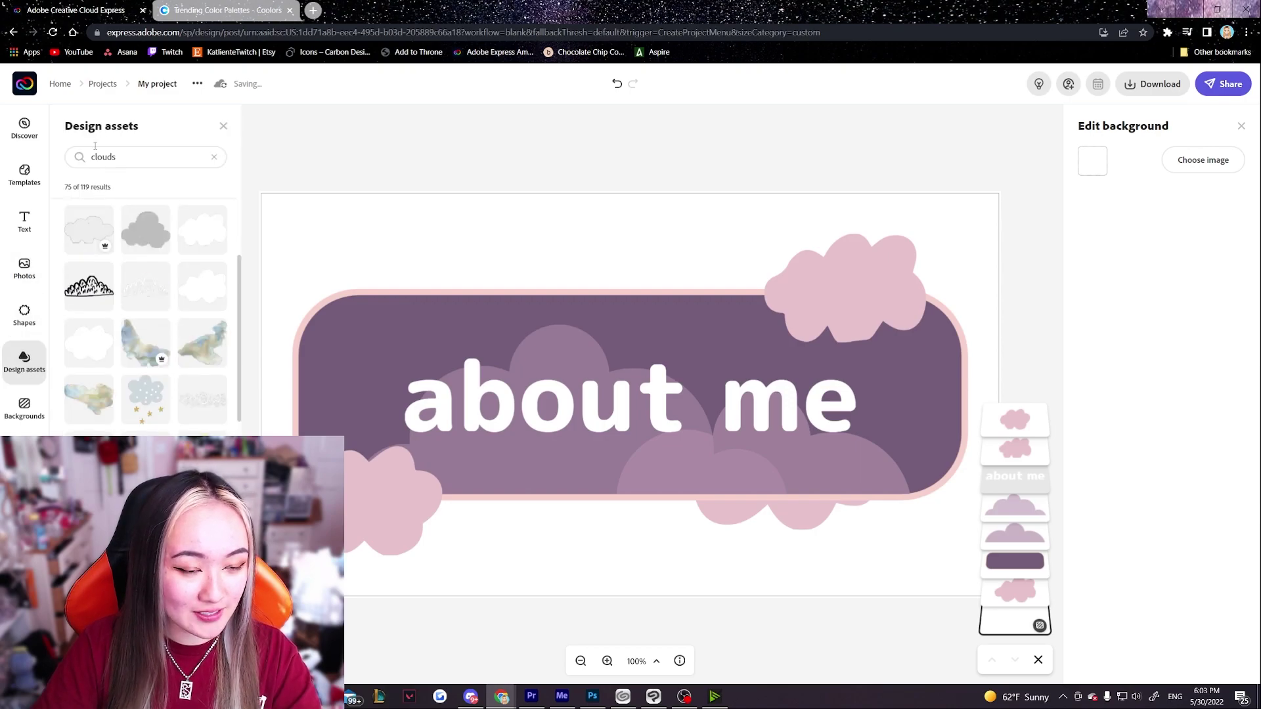
pyautogui.click(132, 156)
pyautogui.write('moon')
pyautogui.press('Return')
pyautogui.moveTo(89, 224); pyautogui.dragTo(323, 369)
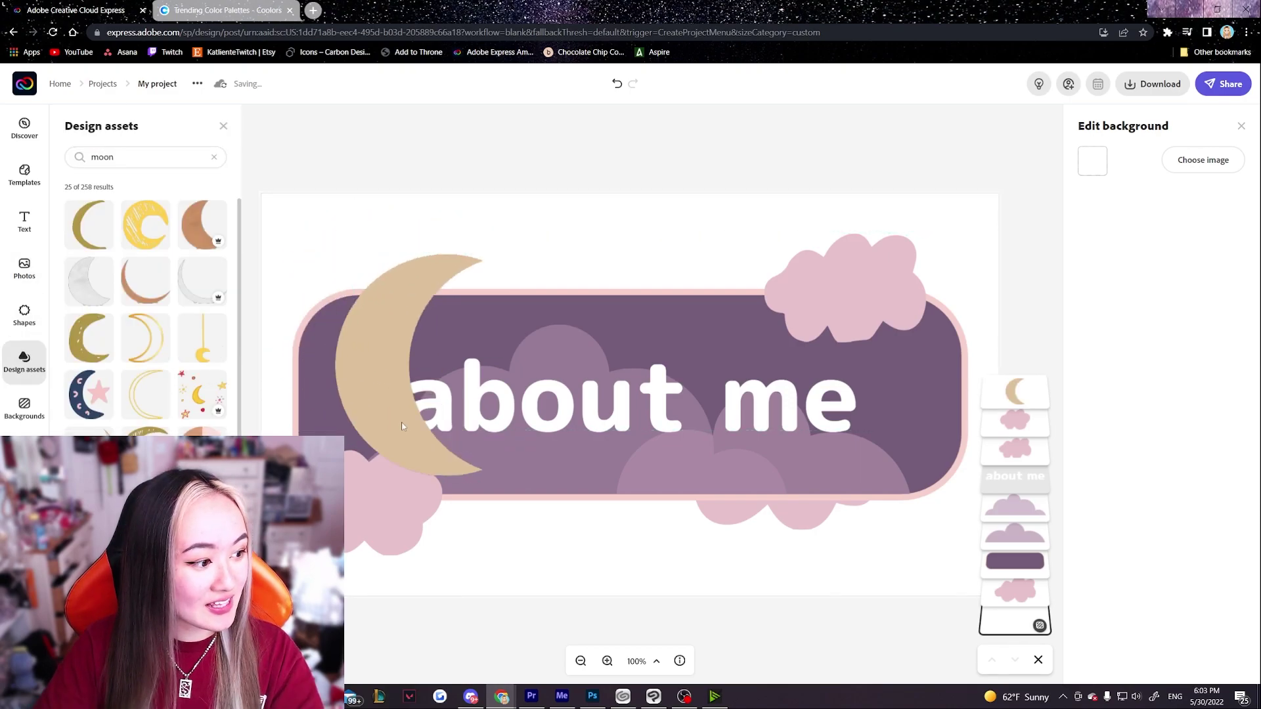
pyautogui.moveTo(403, 427); pyautogui.dragTo(561, 414)
pyautogui.moveTo(635, 235); pyautogui.dragTo(363, 396)
# Tilt the moon clockwise and tint it with a duotone filter.
pyautogui.moveTo(347, 529); pyautogui.dragTo(365, 498)
pyautogui.click(1154, 433)
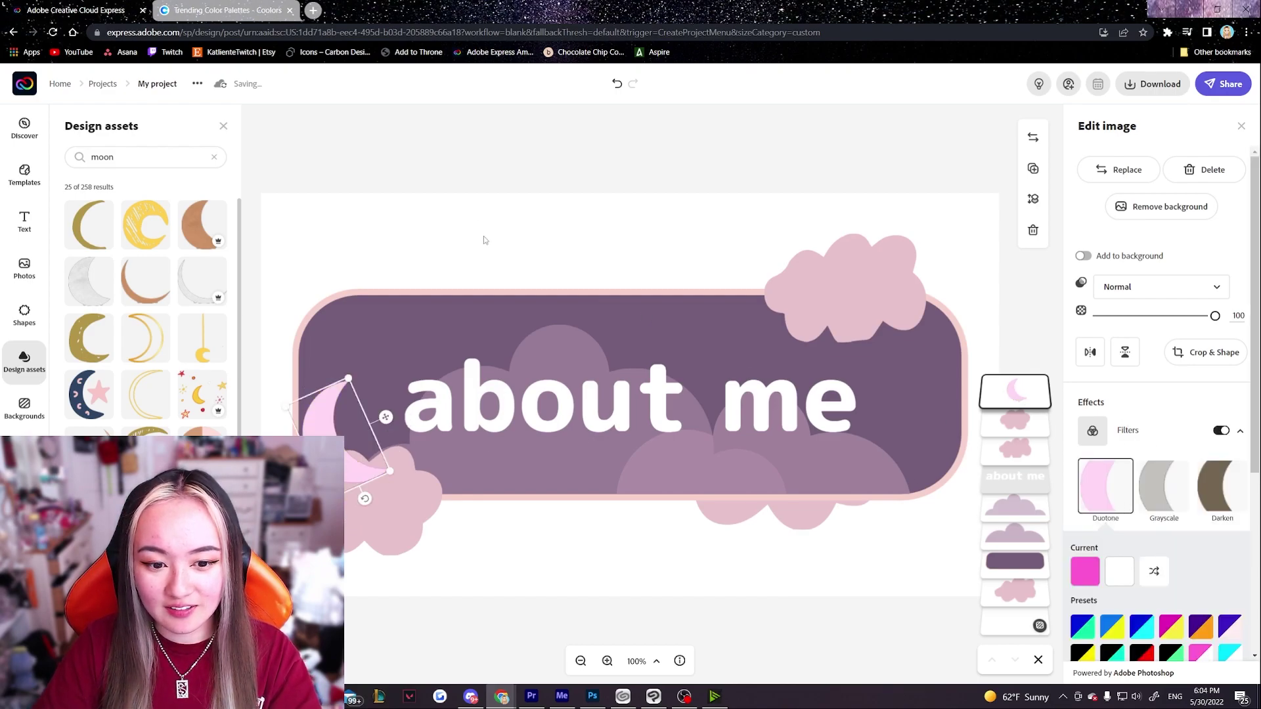
pyautogui.scroll(-3, 1110, 521)
# Copy pale pink F7D1CD from Coolors for the moon's shadows colour.
pyautogui.click(227, 10)
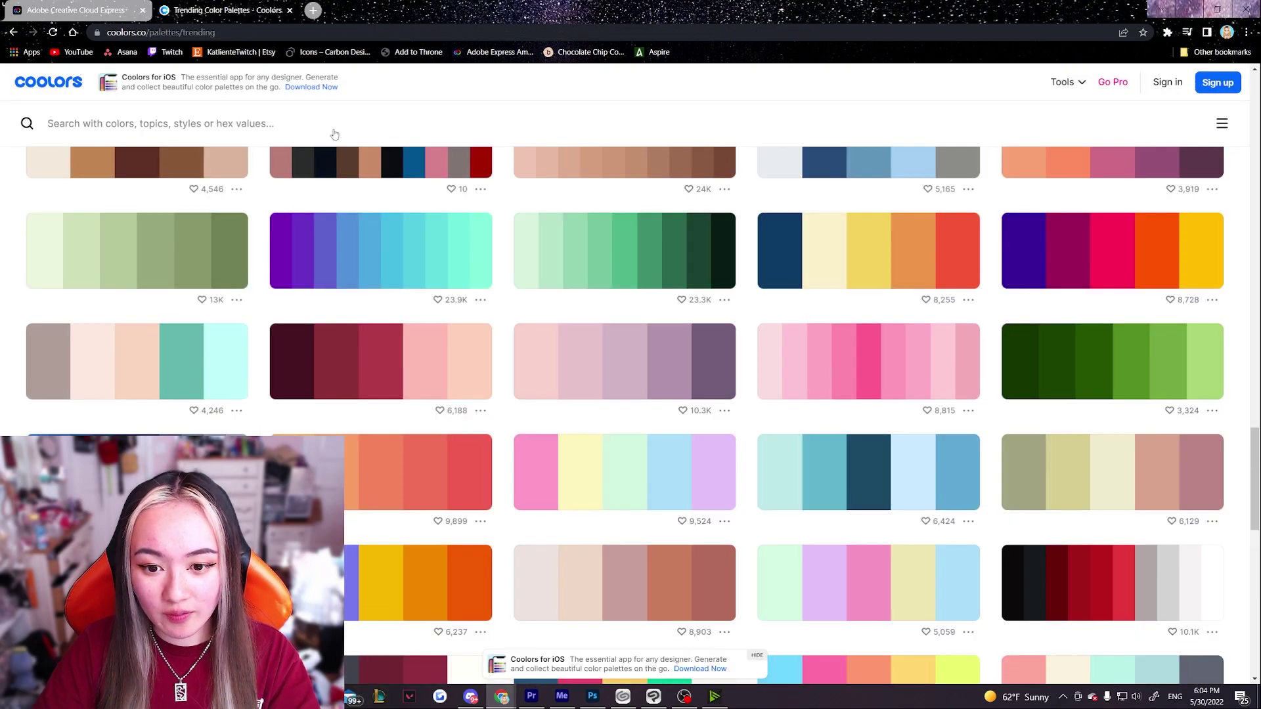
pyautogui.click(536, 365)
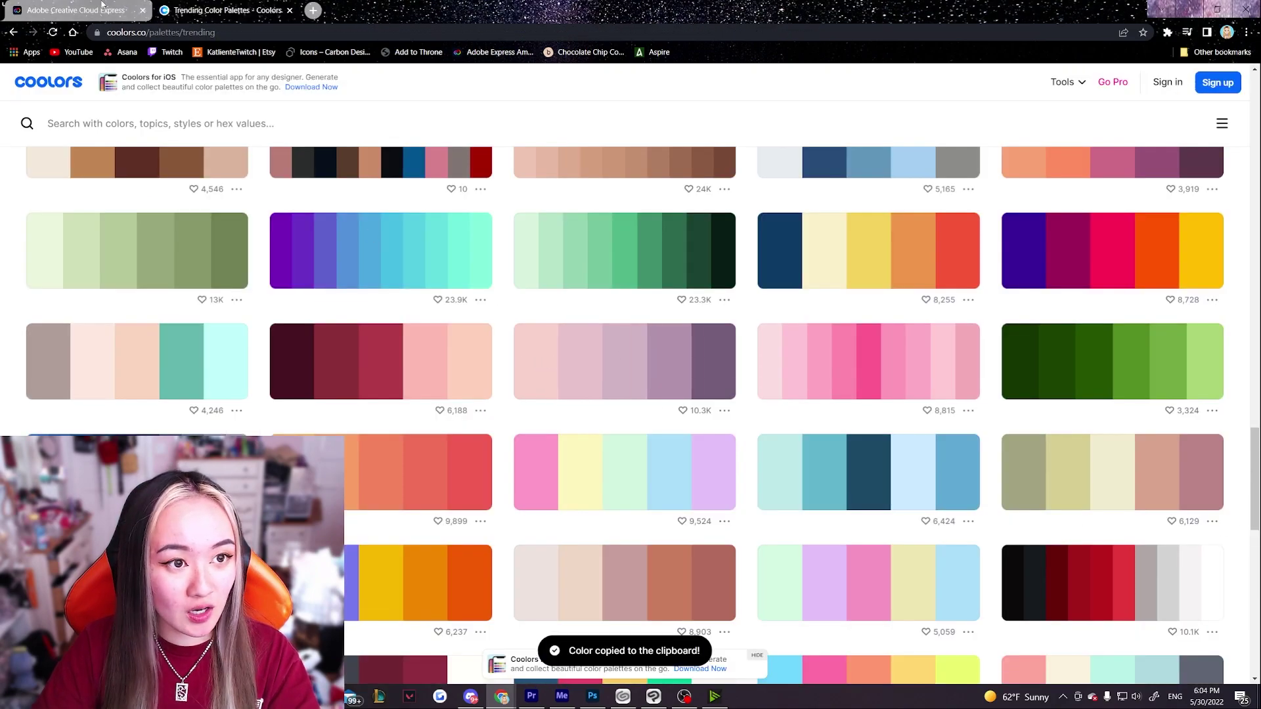
pyautogui.hotkey('ctrl', 'Tab')
pyautogui.click(1085, 326)
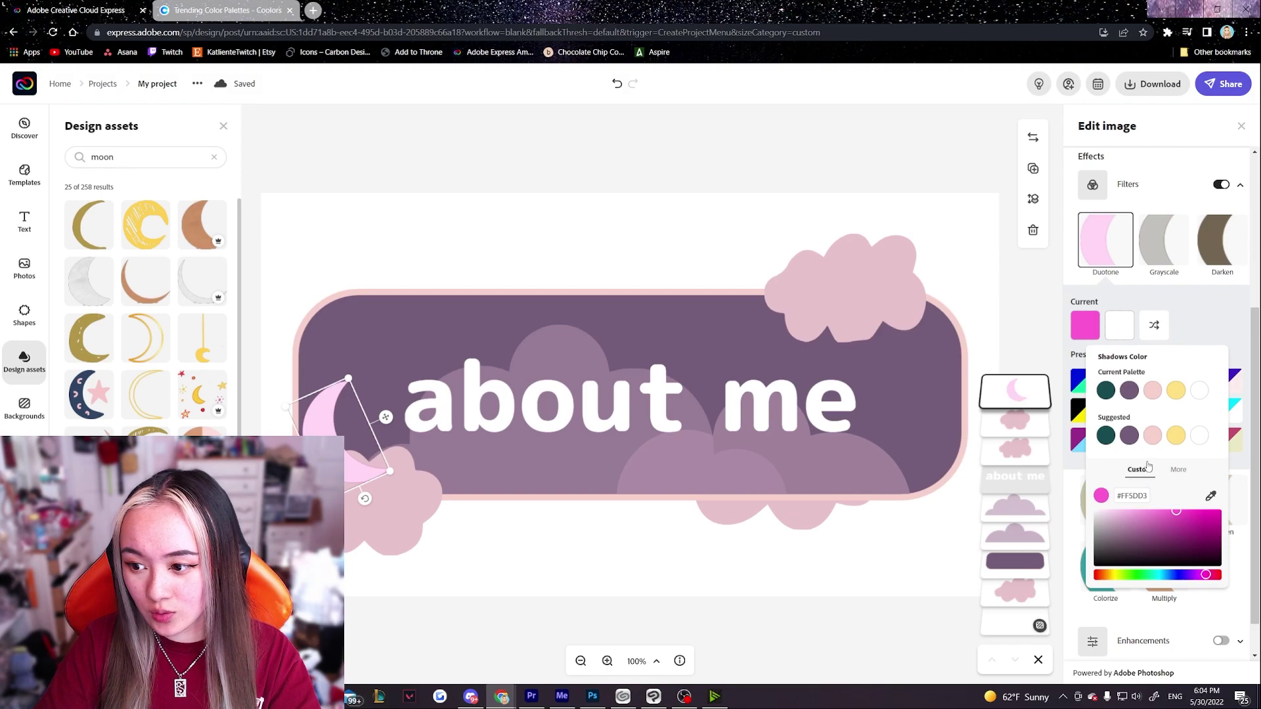
# Paste F7D1CD as the moon's duotone shadows colour and deselect the moon.
pyautogui.doubleClick(1135, 497)
pyautogui.hotkey('ctrl', 'v')
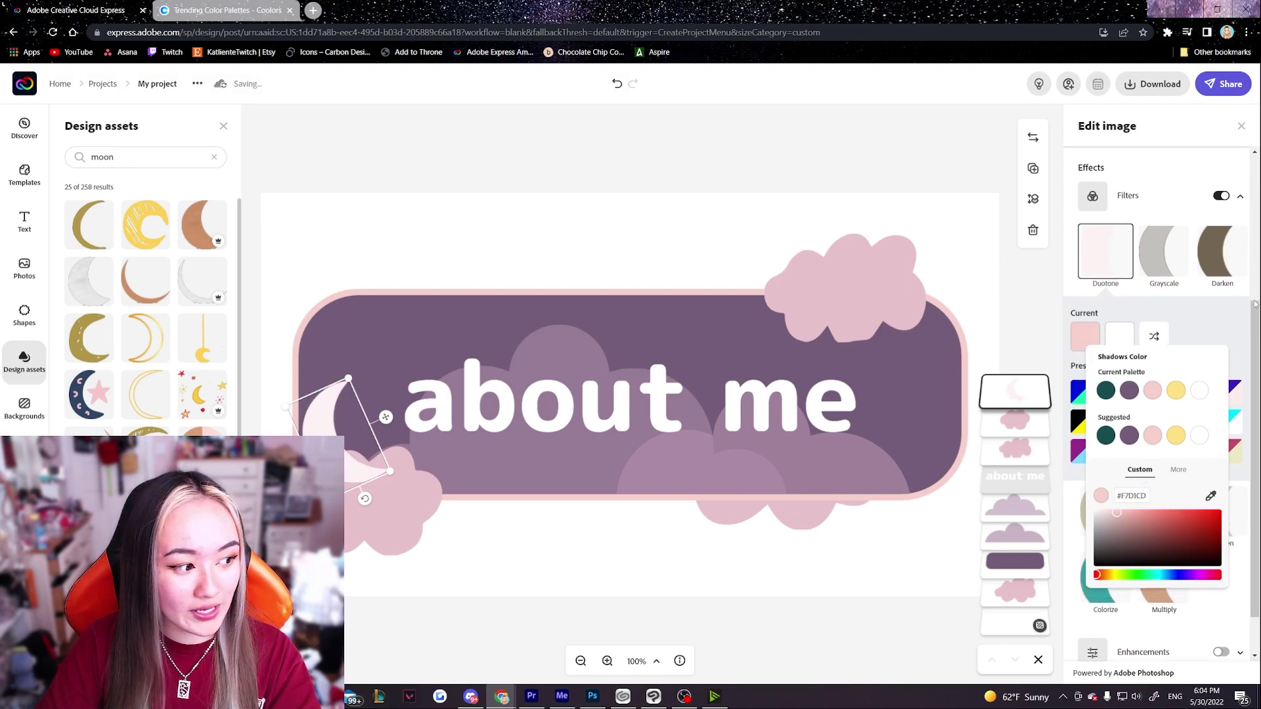
pyautogui.scroll(4, 1130, 338)
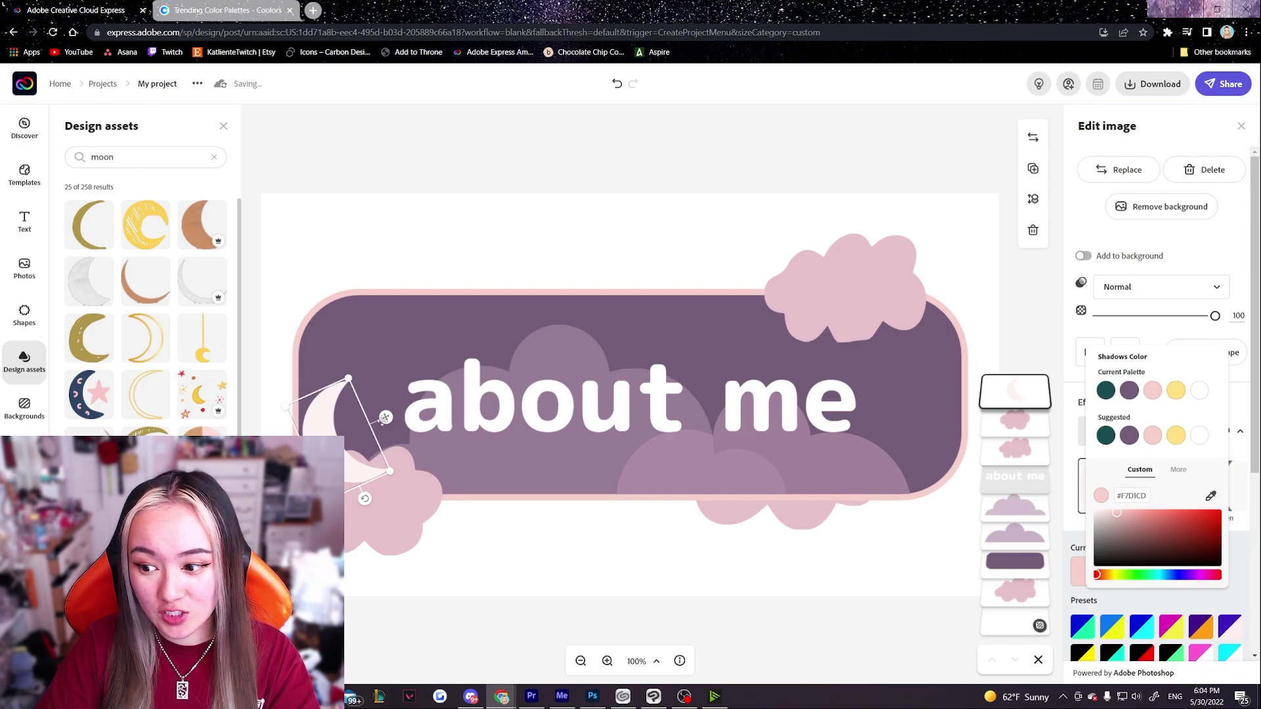
pyautogui.click(333, 436)
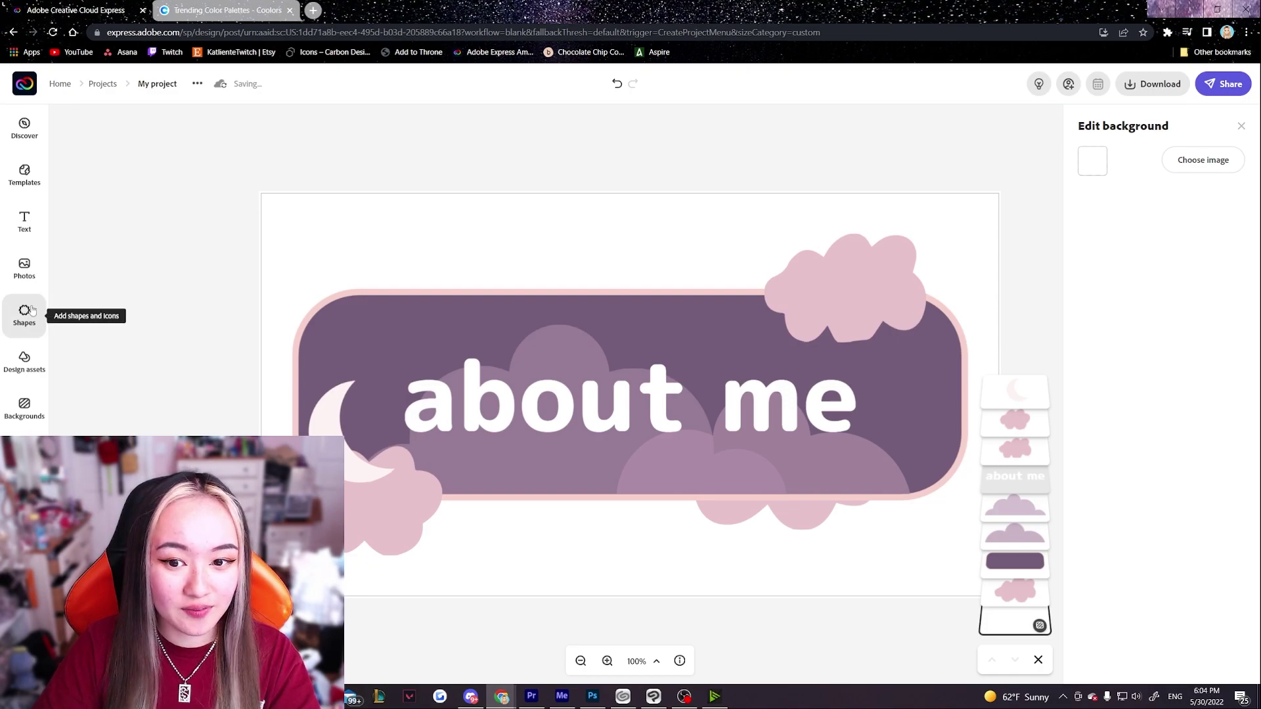
pyautogui.click(24, 361)
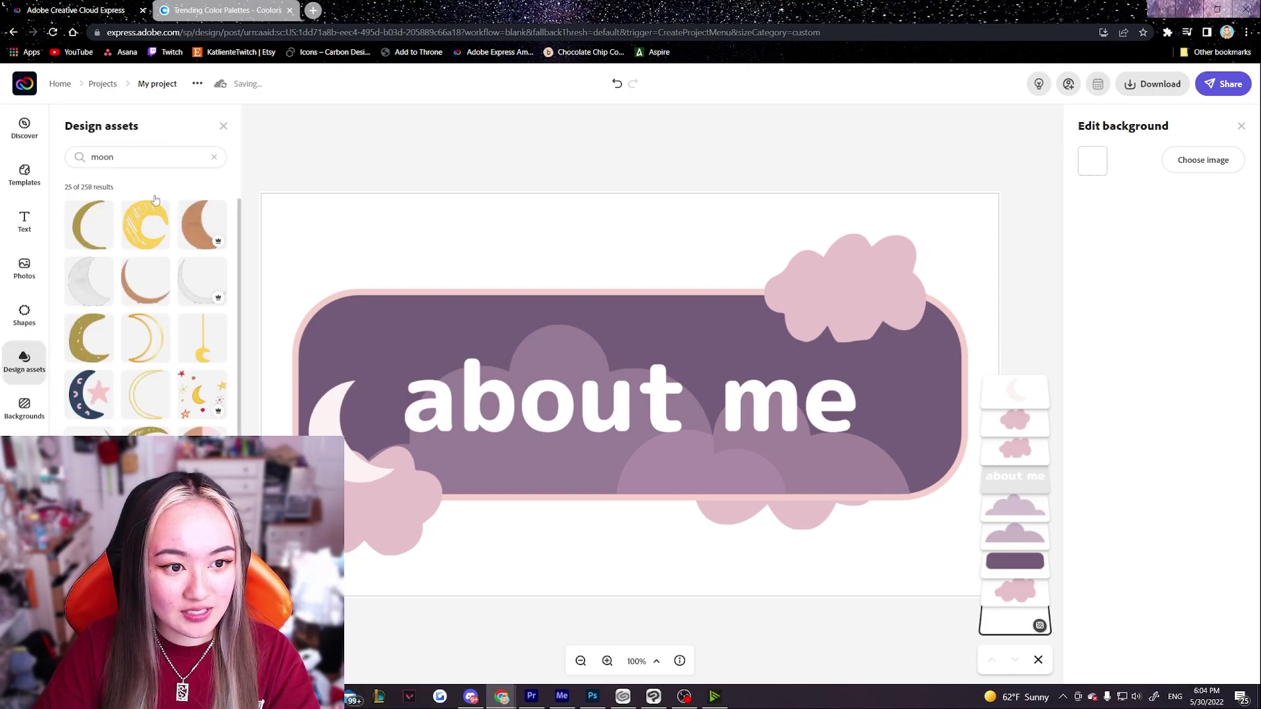
# Search shapes for 'star' and place a small outline star on the banner's right side.
pyautogui.click(24, 316)
pyautogui.doubleClick(150, 156)
pyautogui.write('star')
pyautogui.press('Return')
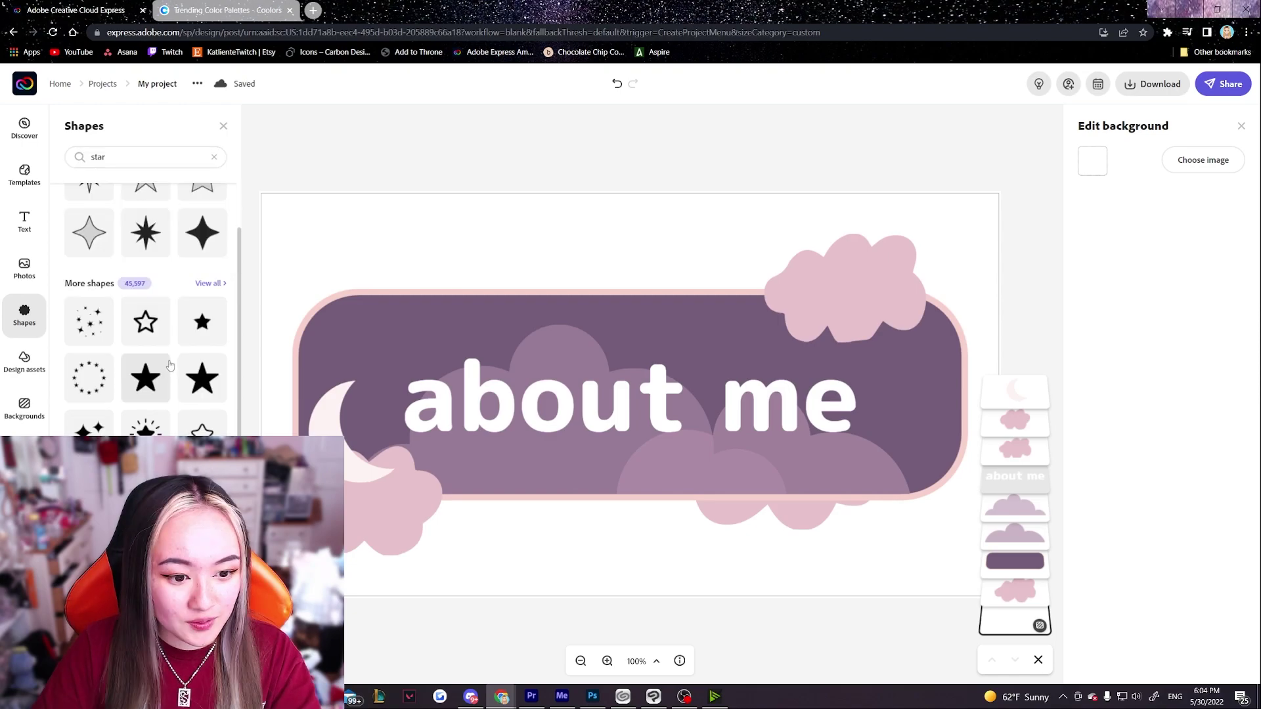
pyautogui.scroll(-2, 146, 309)
pyautogui.scroll(-1, 200, 381)
pyautogui.scroll(1, 201, 381)
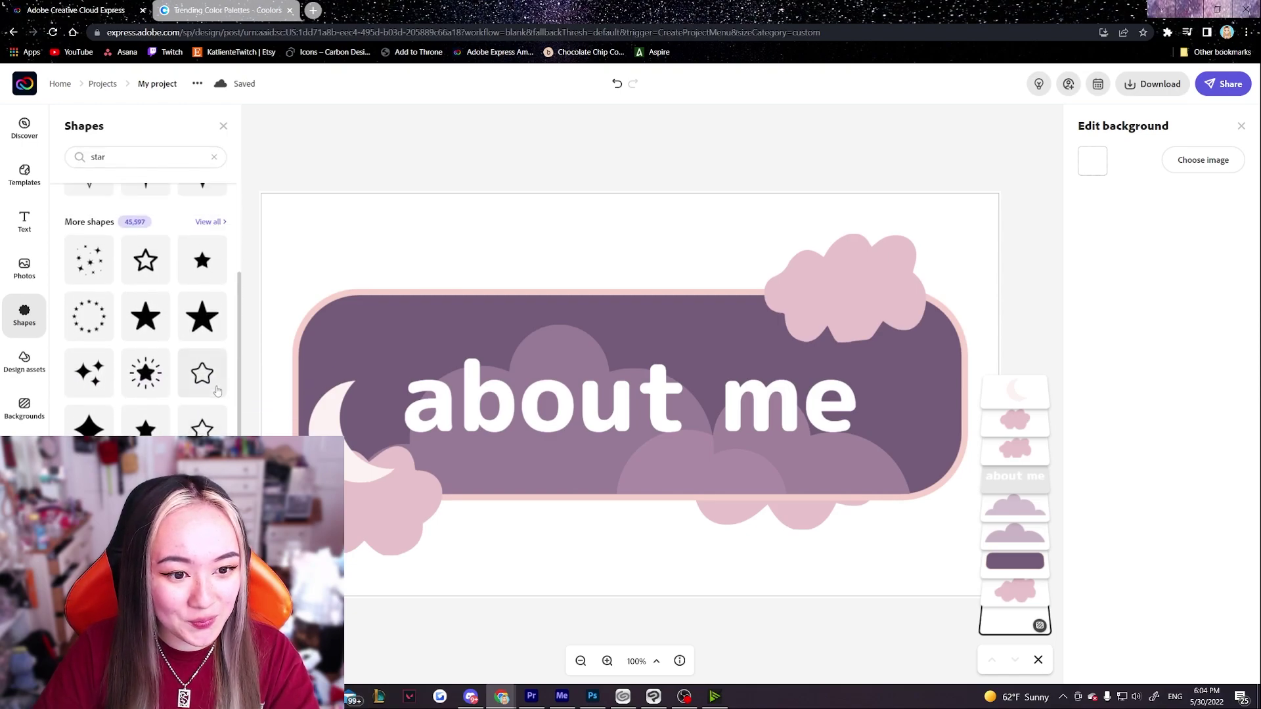
pyautogui.scroll(-1, 204, 394)
pyautogui.moveTo(204, 393); pyautogui.dragTo(611, 302)
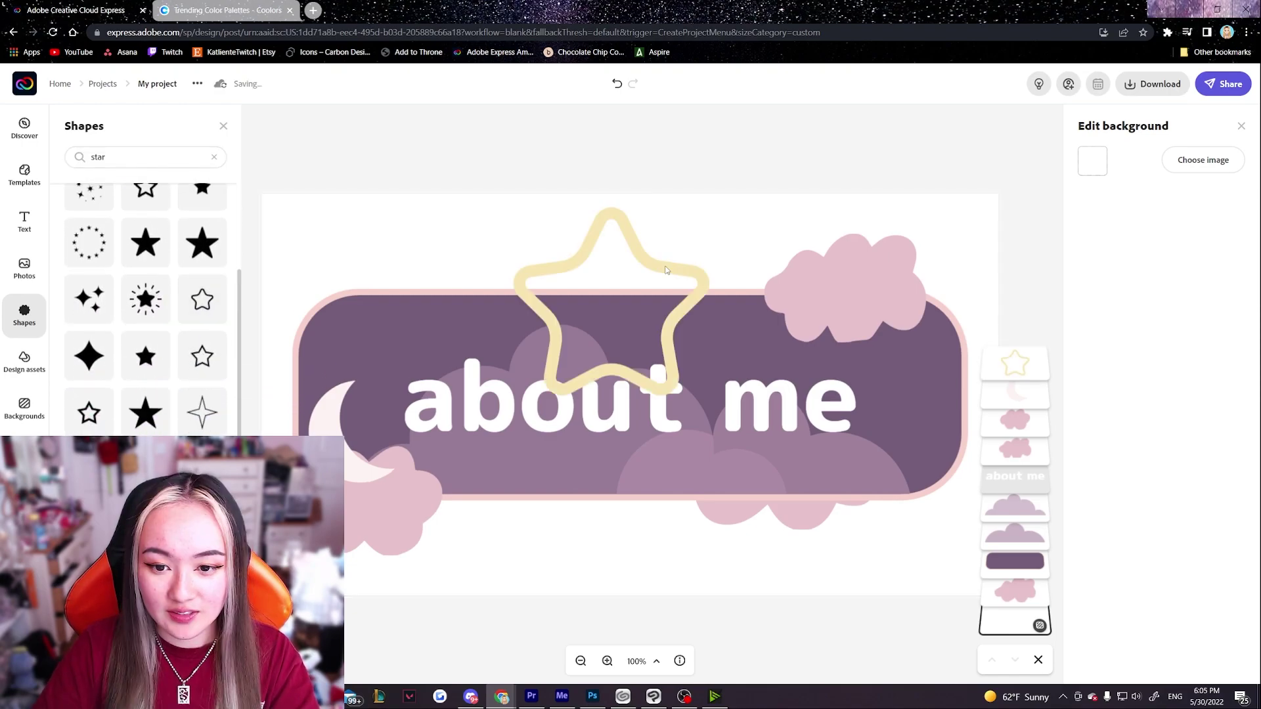
pyautogui.moveTo(710, 209); pyautogui.dragTo(542, 360)
pyautogui.moveTo(528, 378); pyautogui.dragTo(917, 357)
# Remove the trial star and recolour the yellow sparkle light pink #FDE2DF.
pyautogui.click(348, 454)
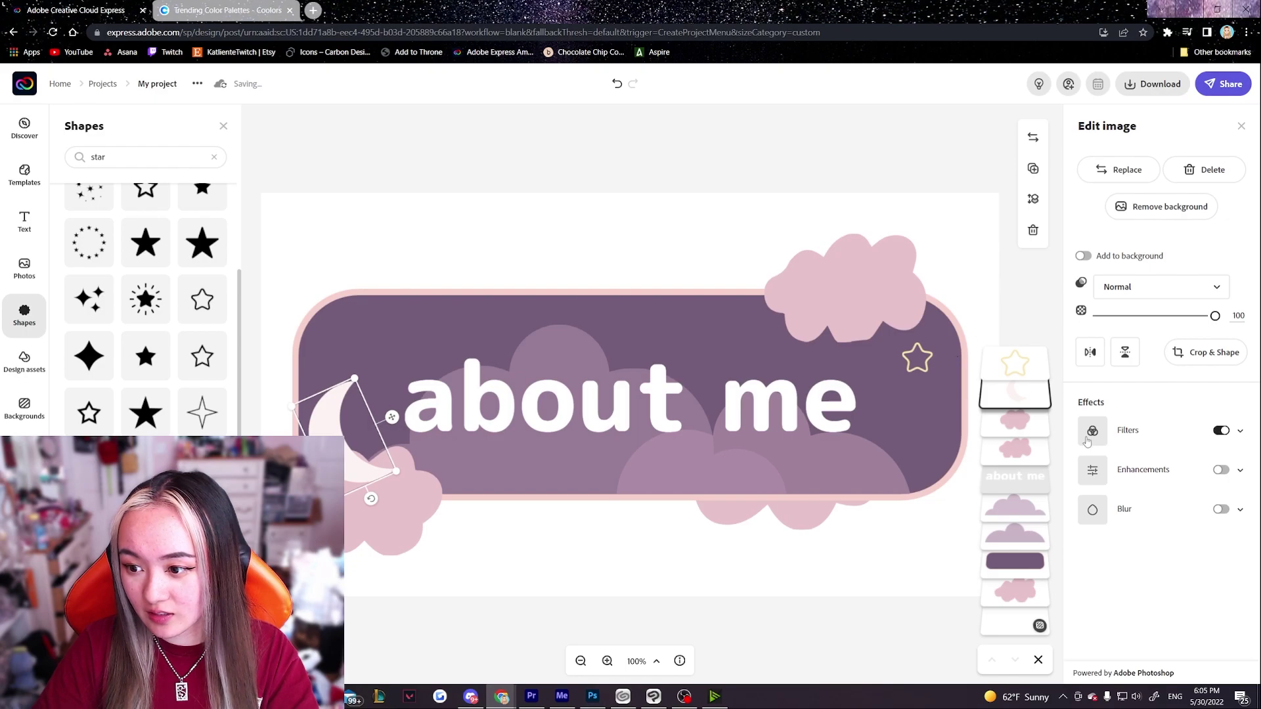
pyautogui.click(1106, 387)
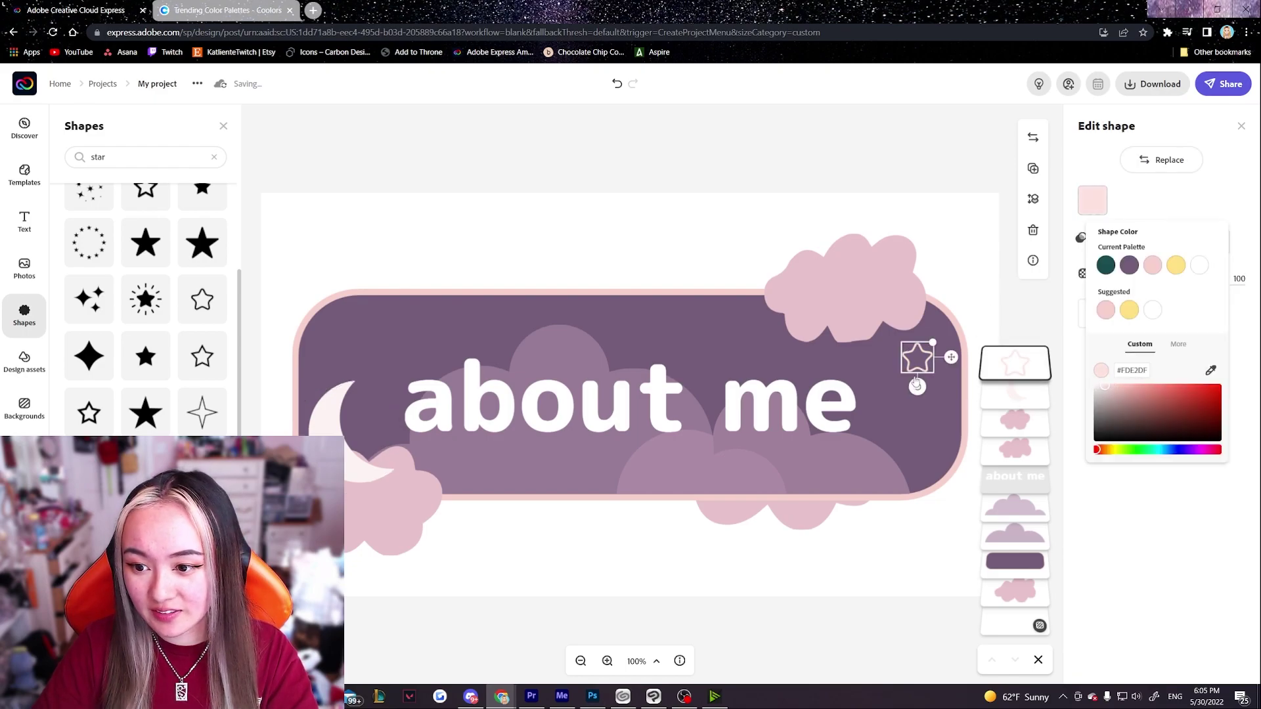
pyautogui.hotkey('ctrl', 'z')
pyautogui.press('Delete')
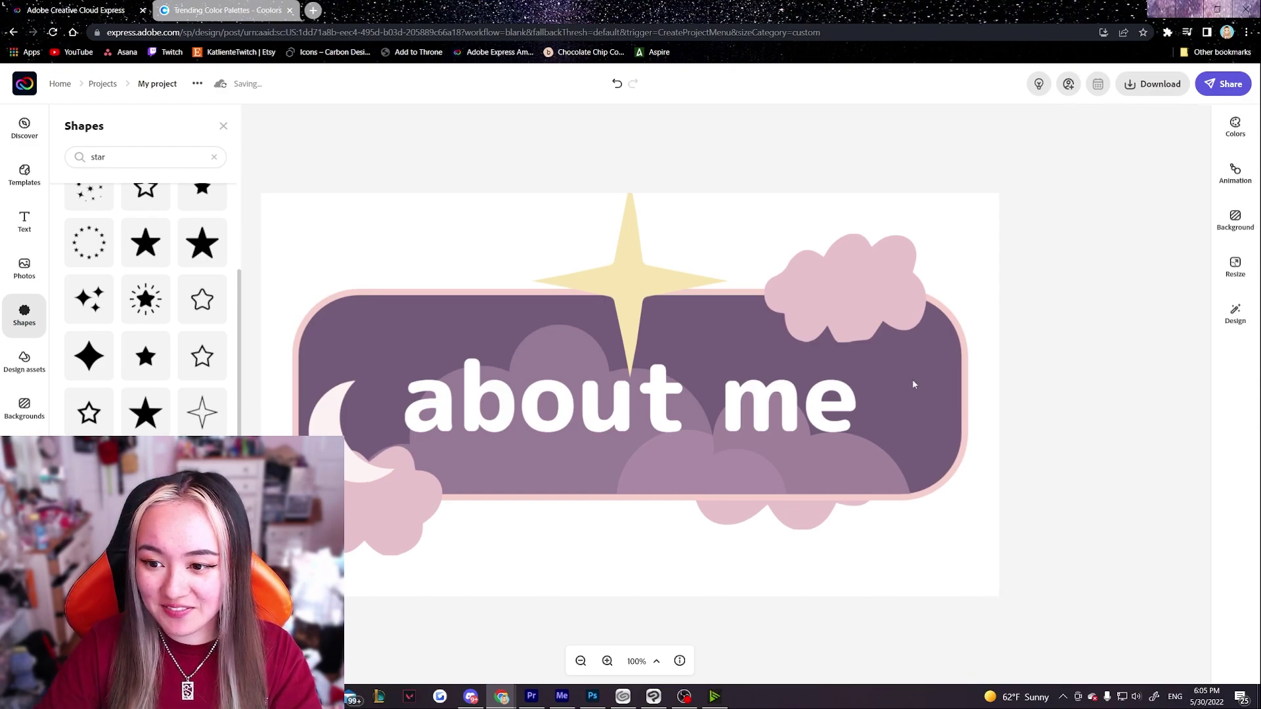
pyautogui.click(641, 271)
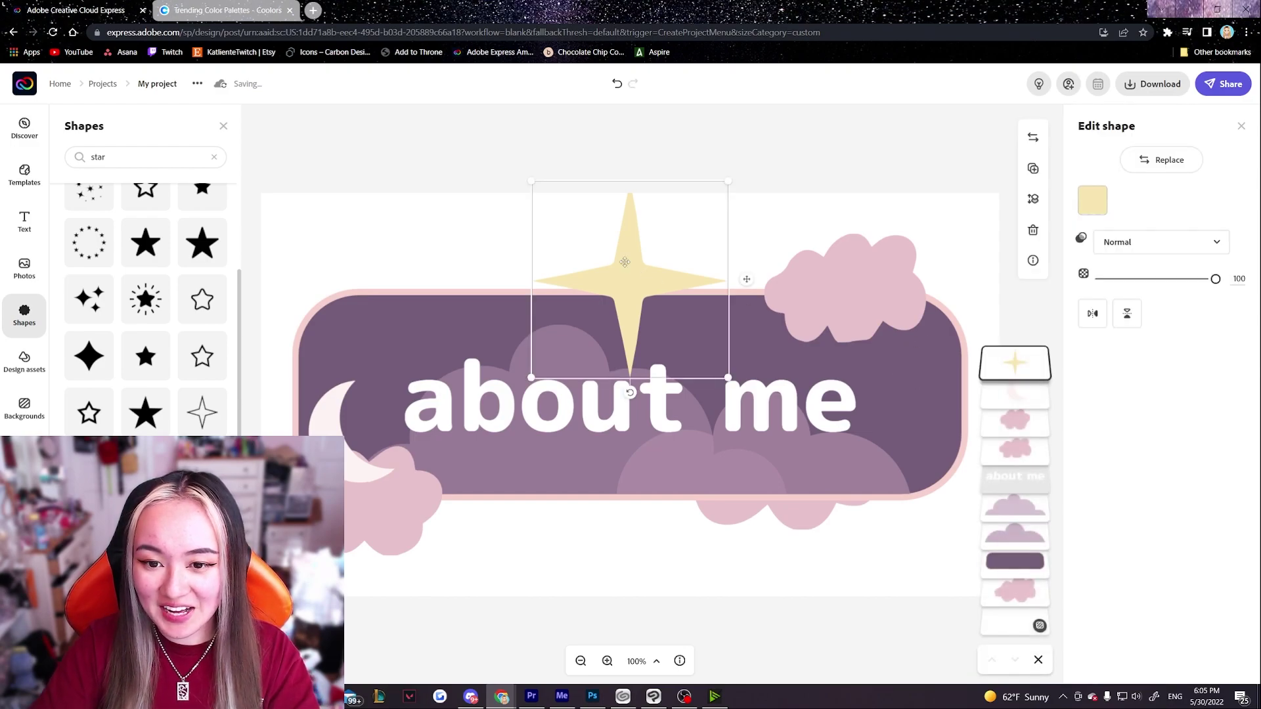
pyautogui.click(1093, 200)
pyautogui.click(1199, 265)
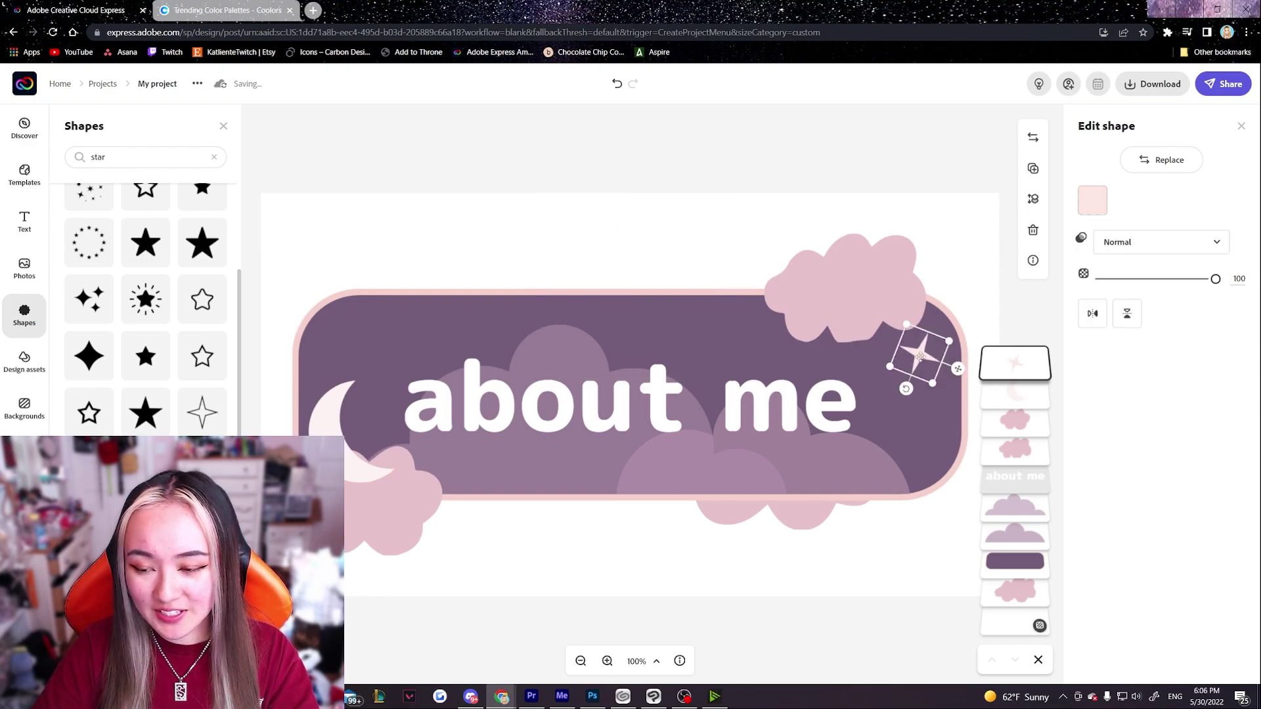
# Duplicate the pink sparkle and place the copy beside the moon.
pyautogui.hotkey('ctrl', 'd')
pyautogui.moveTo(923, 360); pyautogui.dragTo(375, 434)
pyautogui.click(783, 308)
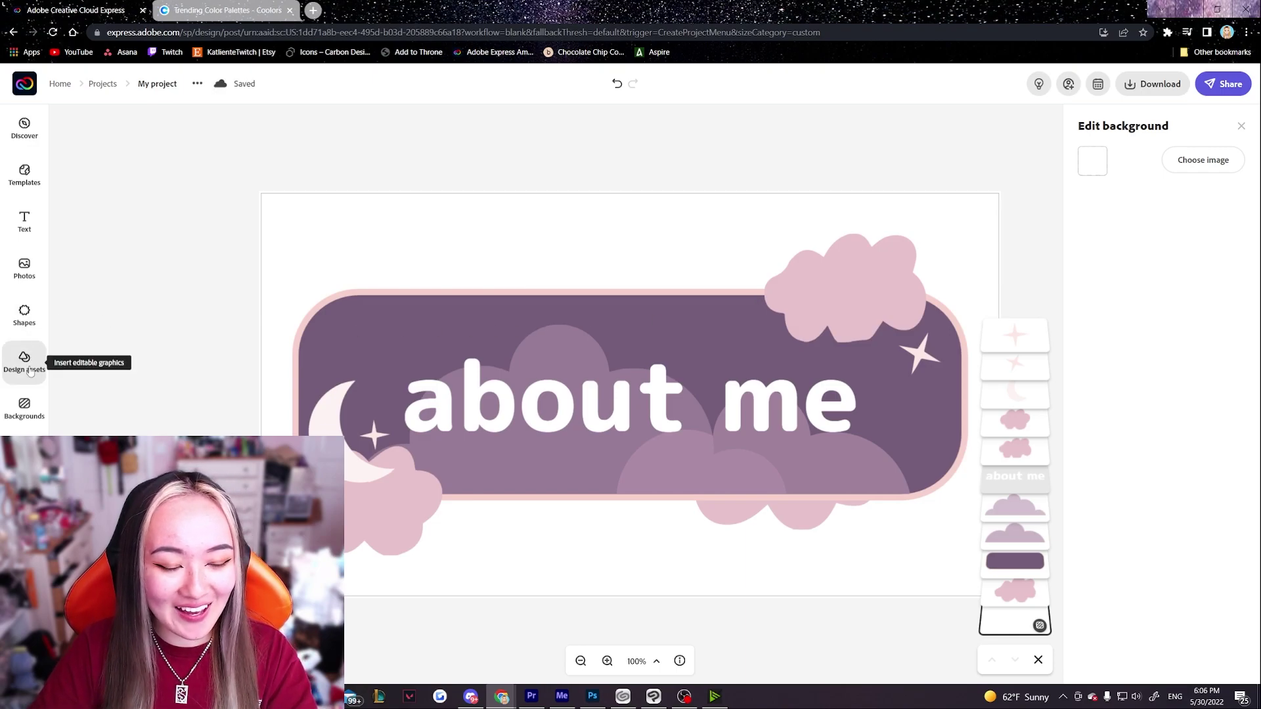
# Search shapes for 'dotted line', try several arcs, and keep the teal dotted arc below the banner.
pyautogui.click(24, 314)
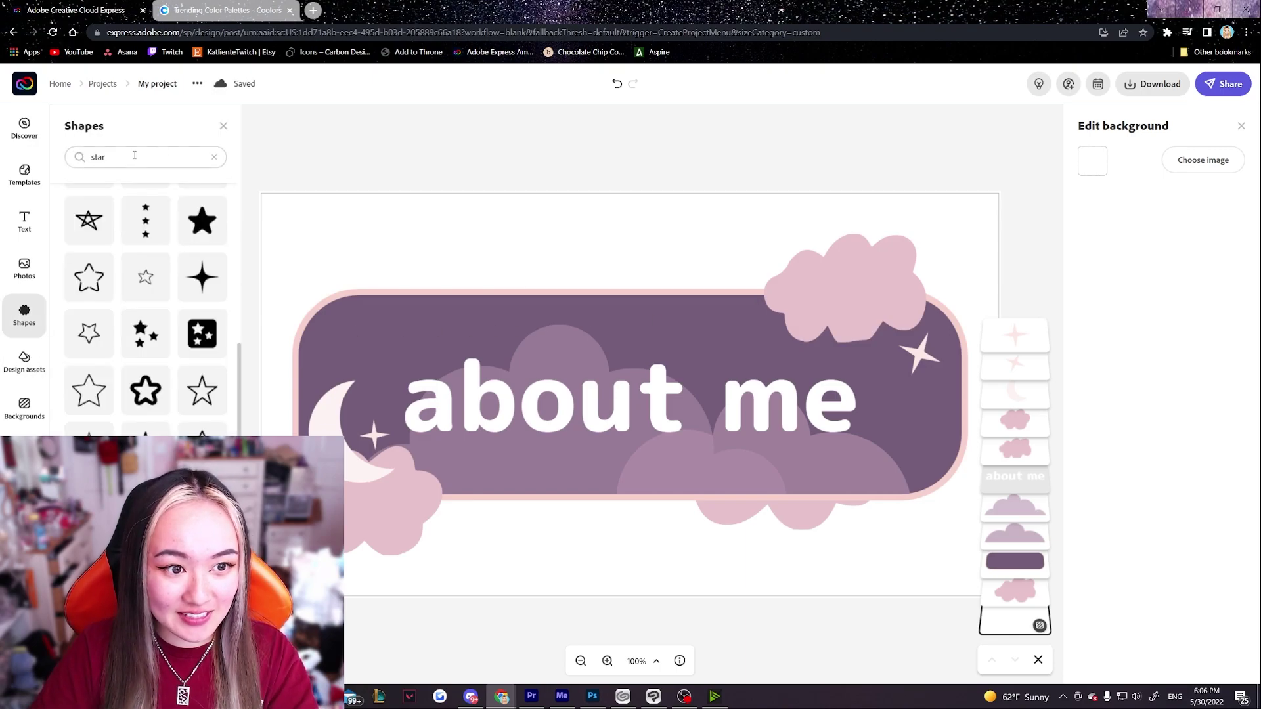
pyautogui.click(80, 156)
pyautogui.write('dotted line')
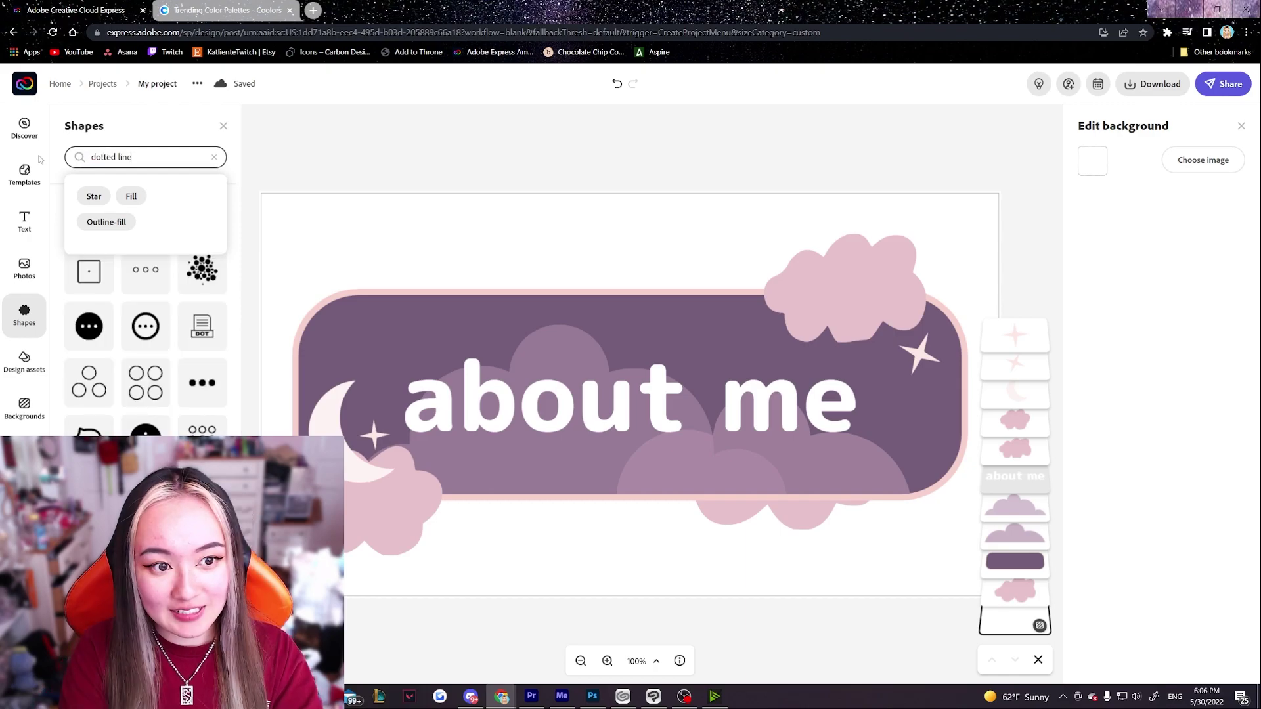
pyautogui.press('Return')
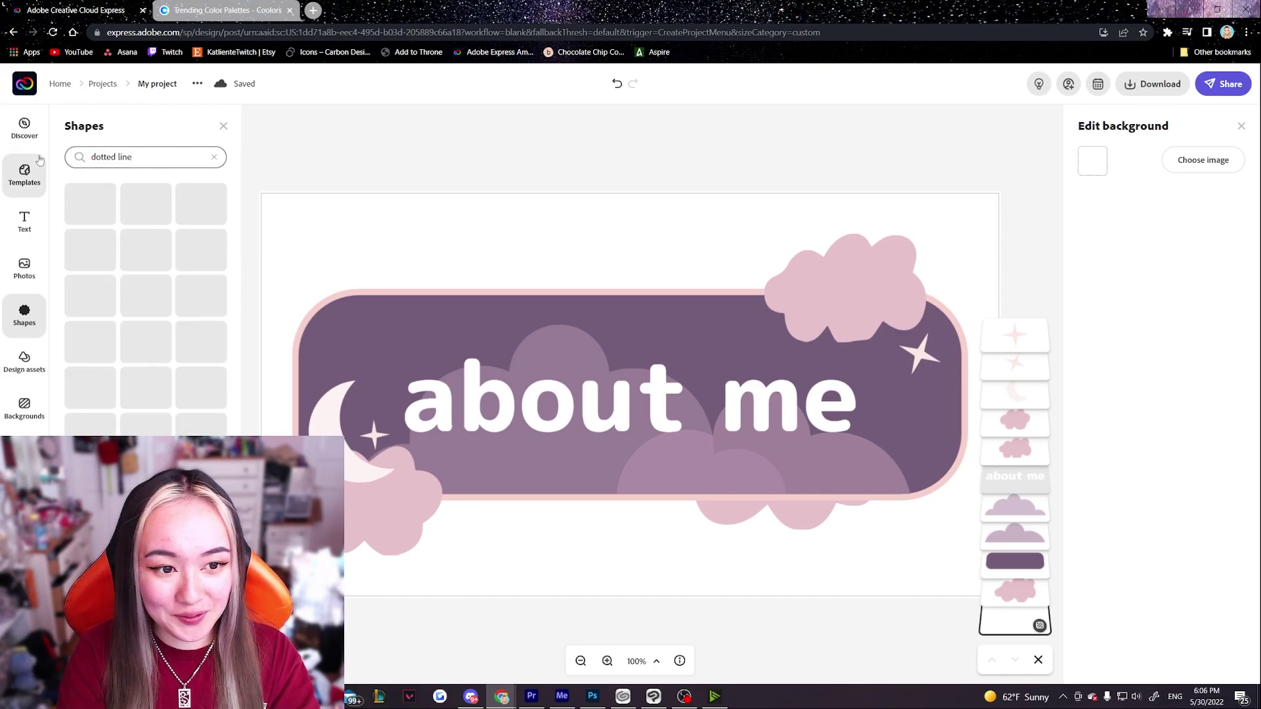
pyautogui.scroll(-4, 146, 309)
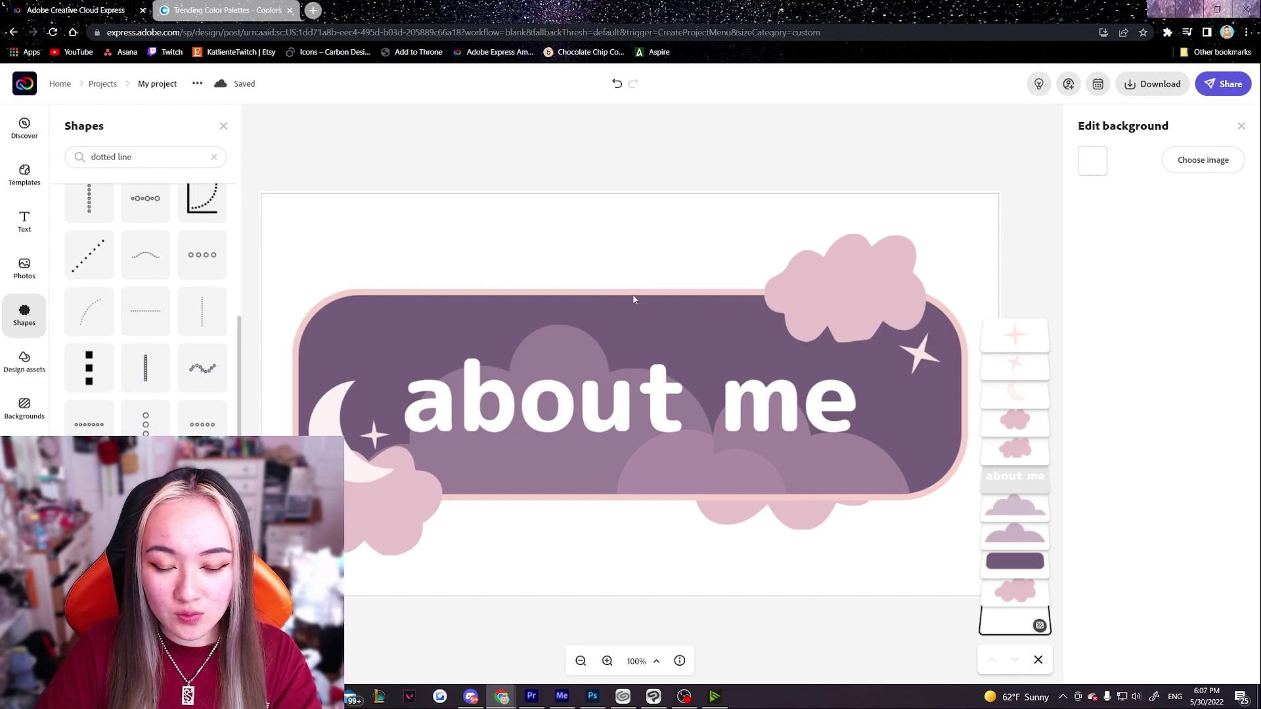
pyautogui.hotkey('ctrl', 'v')
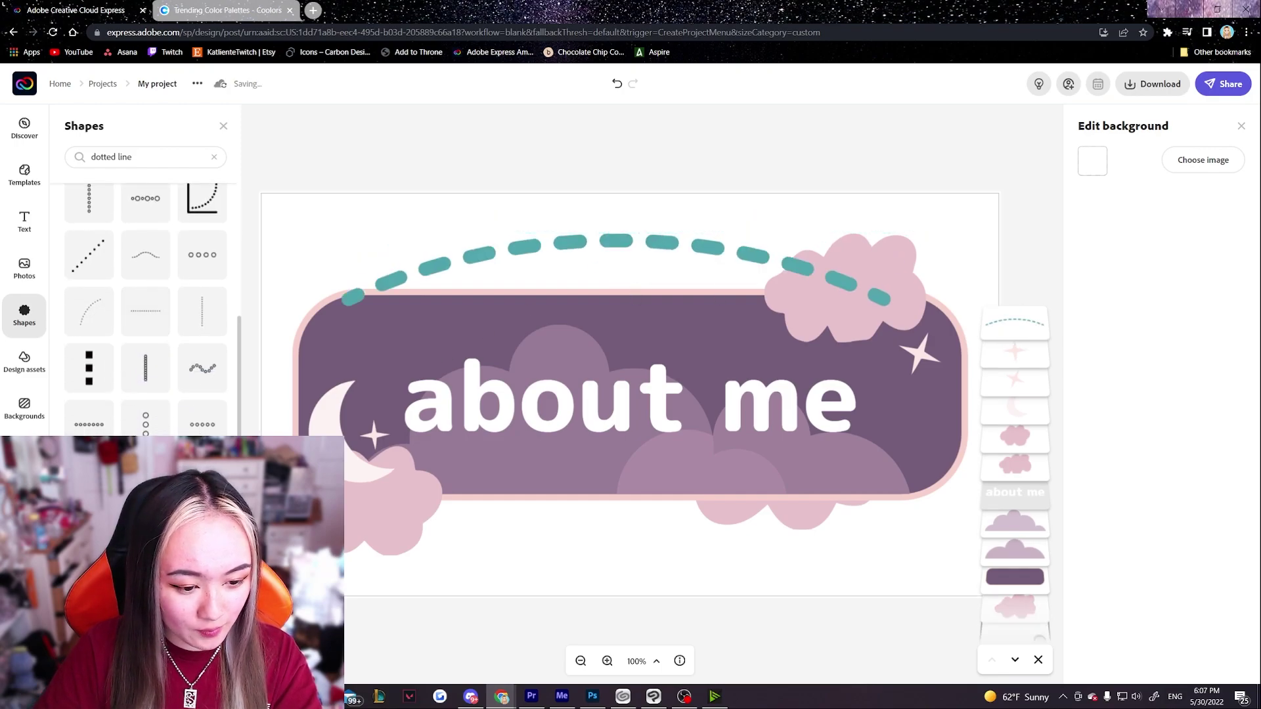
pyautogui.hotkey('ctrl', 'v')
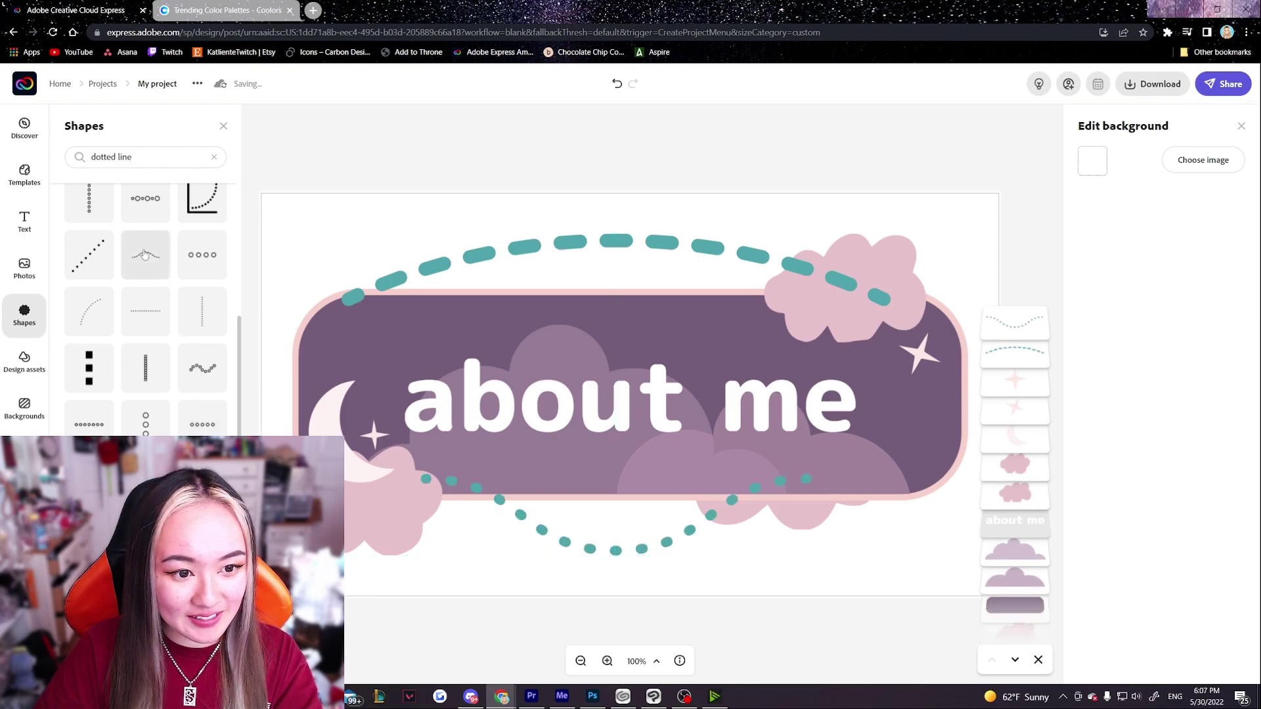
pyautogui.hotkey('ctrl', 'v')
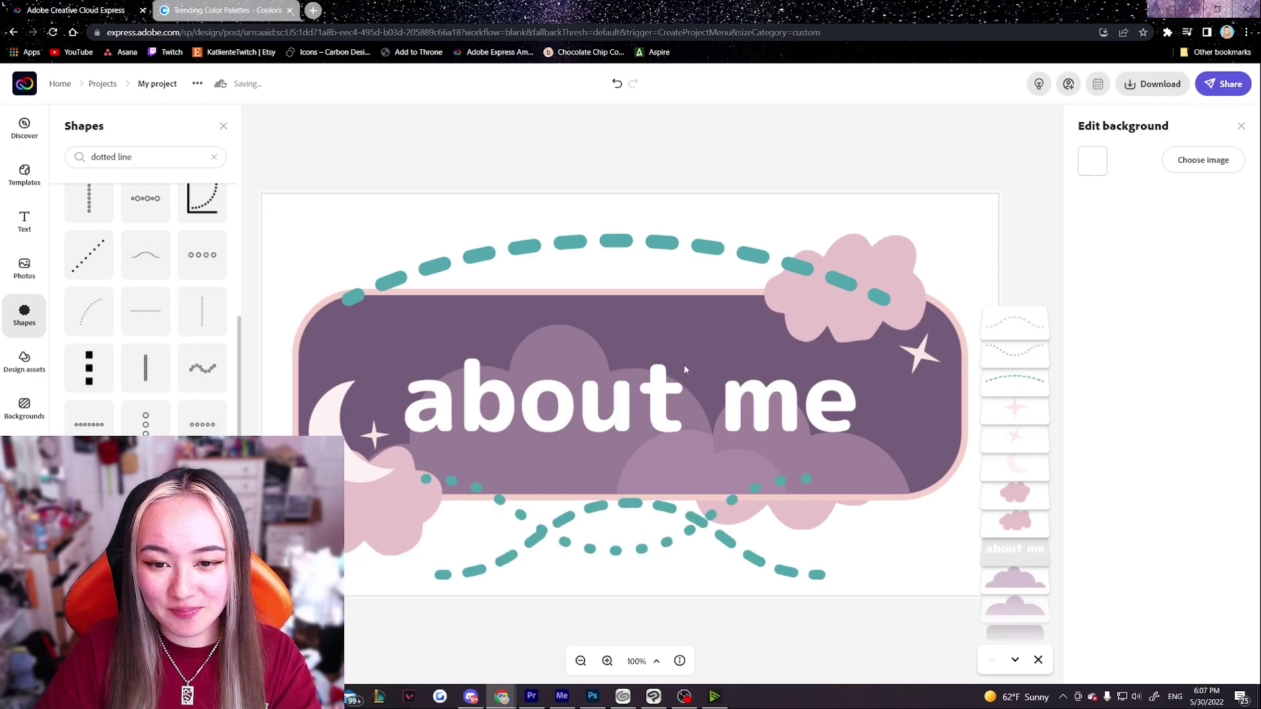
pyautogui.hotkey('ctrl', 'z')
pyautogui.hotkey('ctrl', 'z')
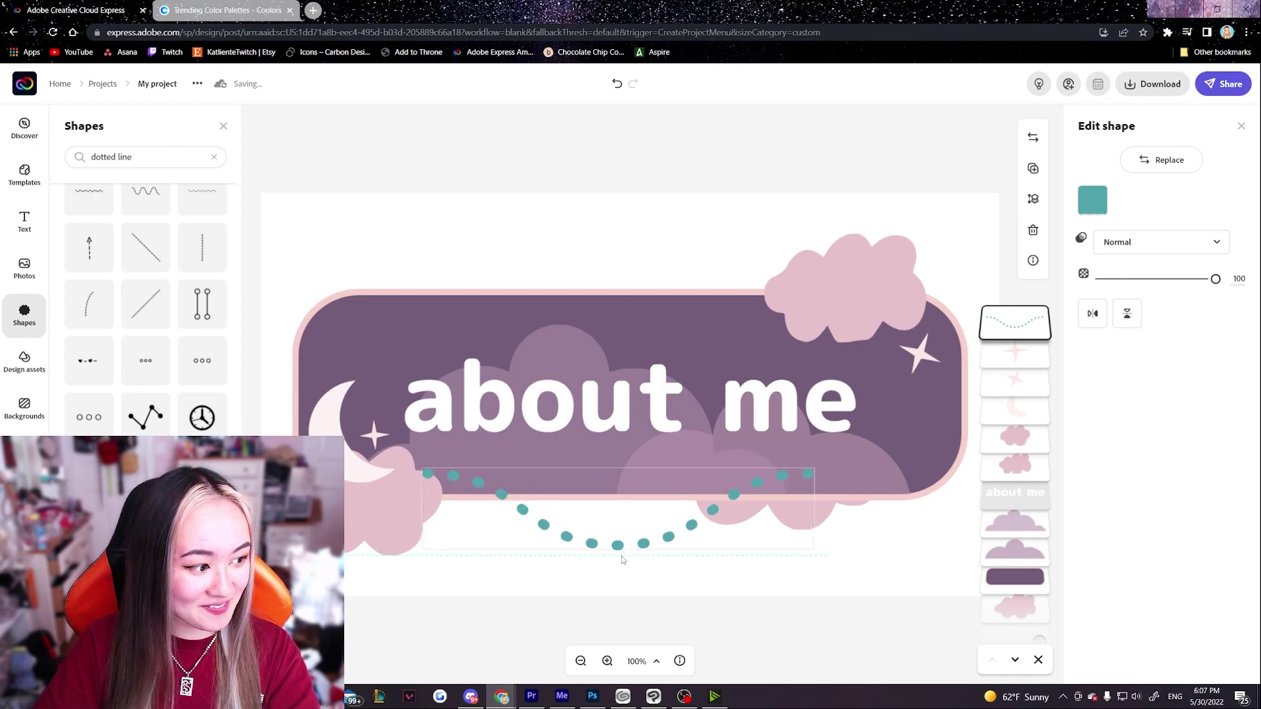
# Move the dotted arc to the banner's left end and colour it mauve D1B3C4 from Coolors.
pyautogui.moveTo(615, 539); pyautogui.dragTo(511, 538)
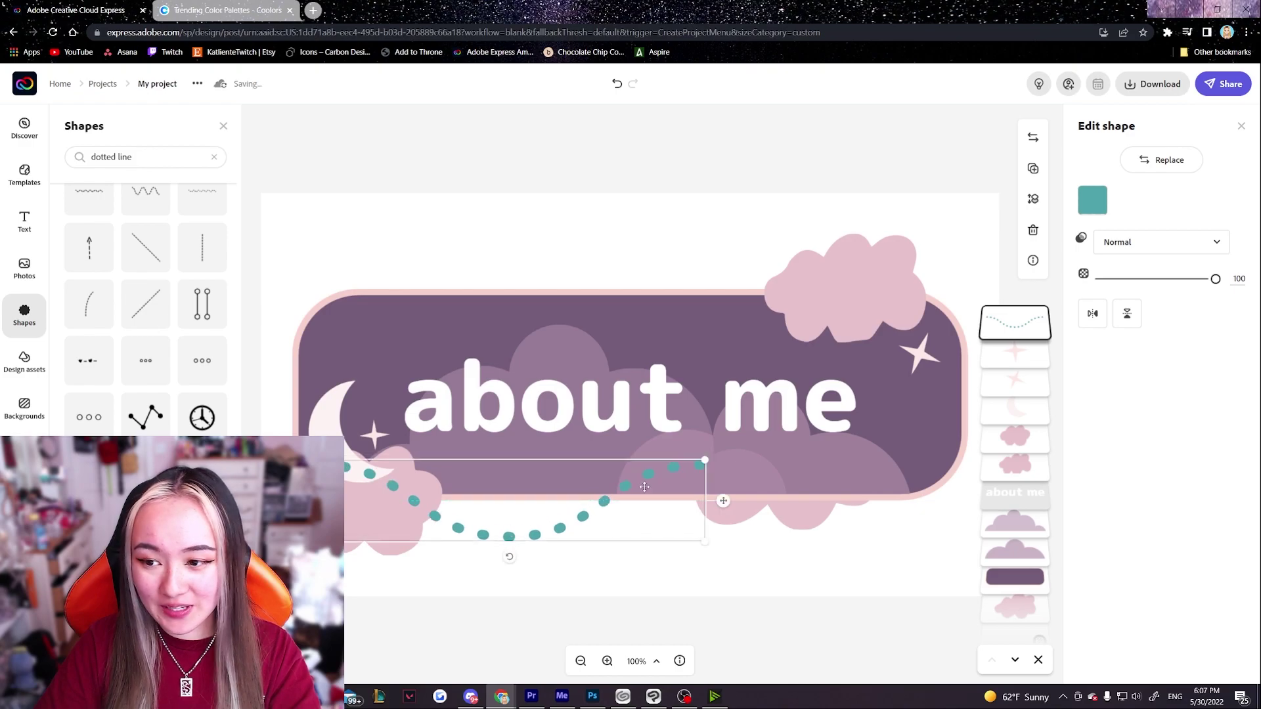
pyautogui.click(1092, 199)
pyautogui.click(1130, 265)
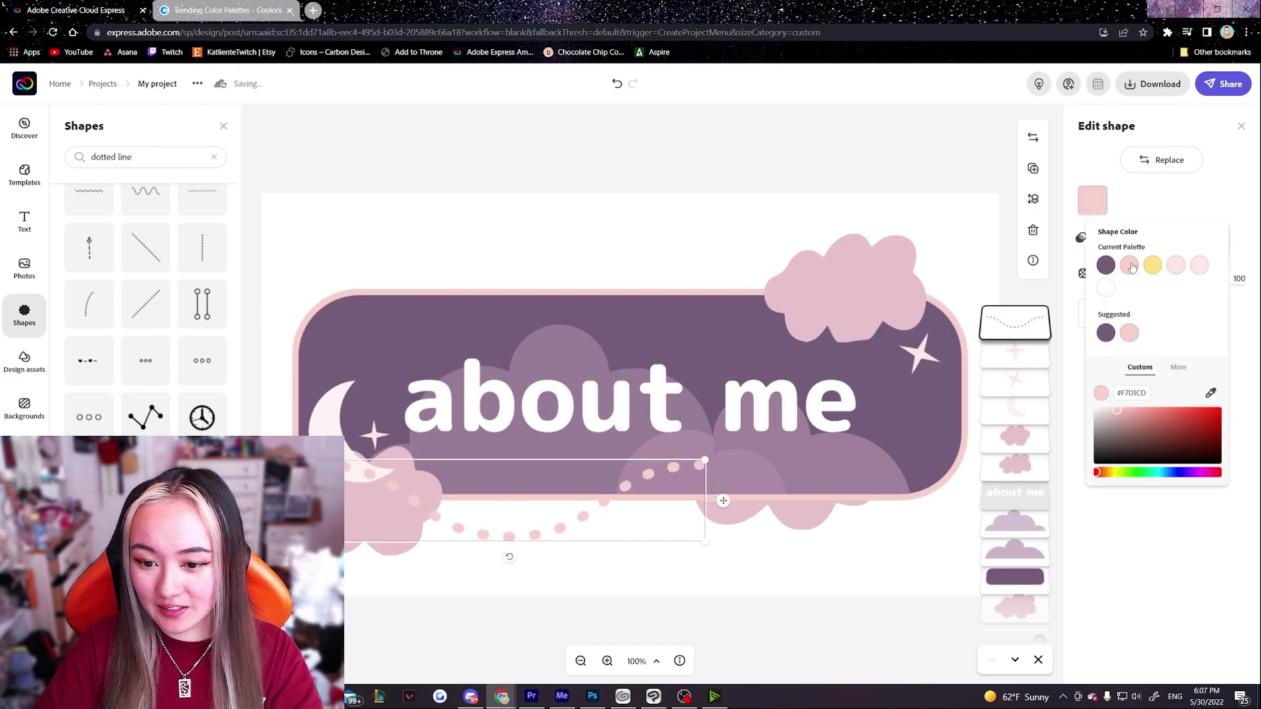
pyautogui.click(227, 9)
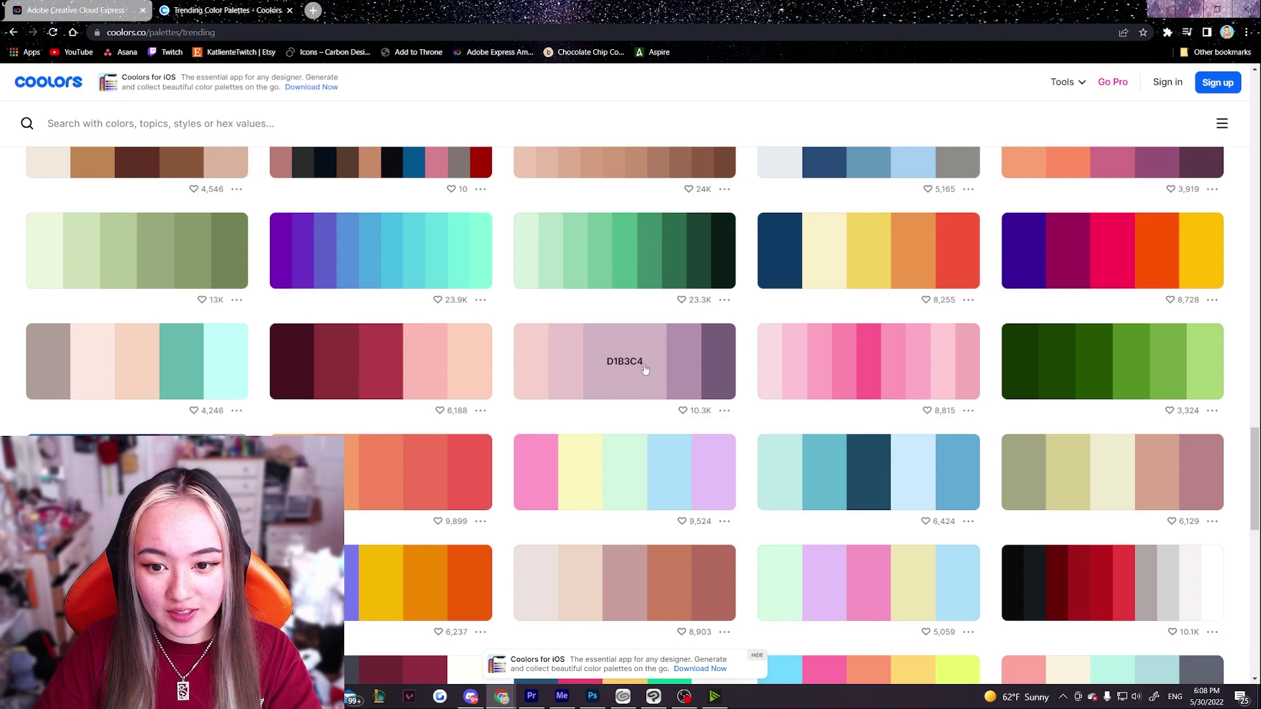
pyautogui.click(636, 369)
pyautogui.click(79, 10)
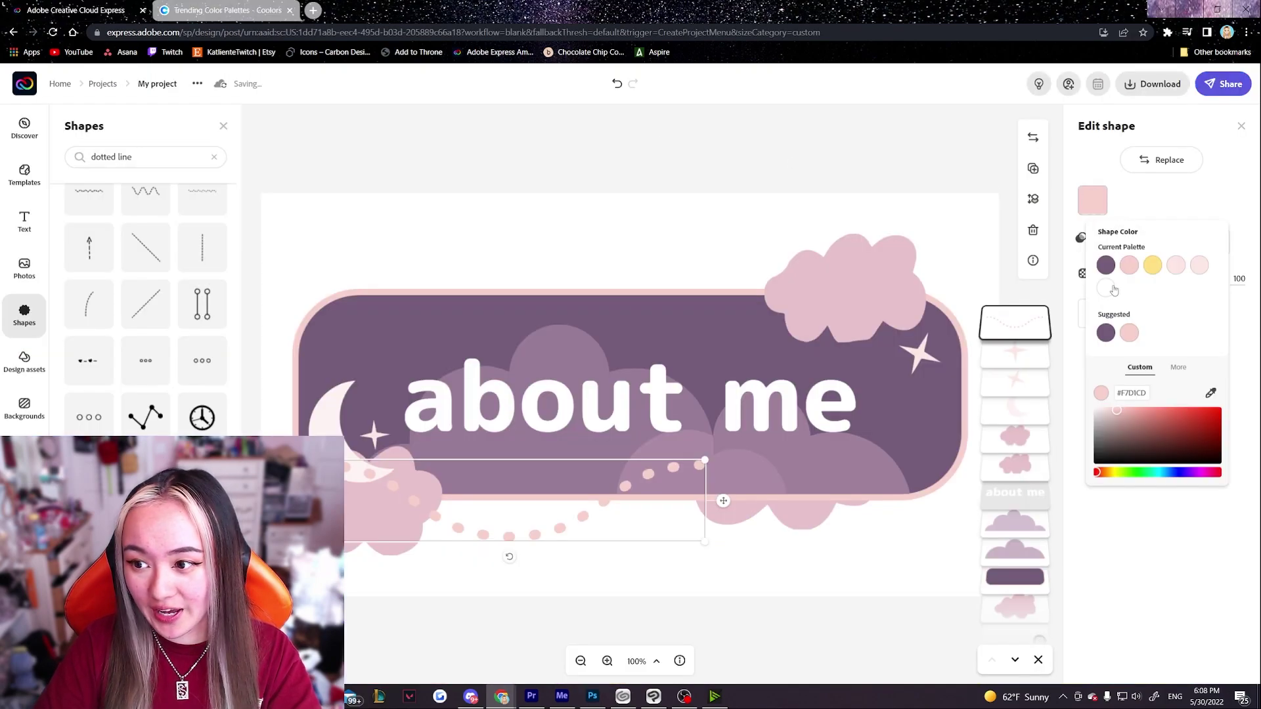
pyautogui.hotkey('ctrl', 'v')
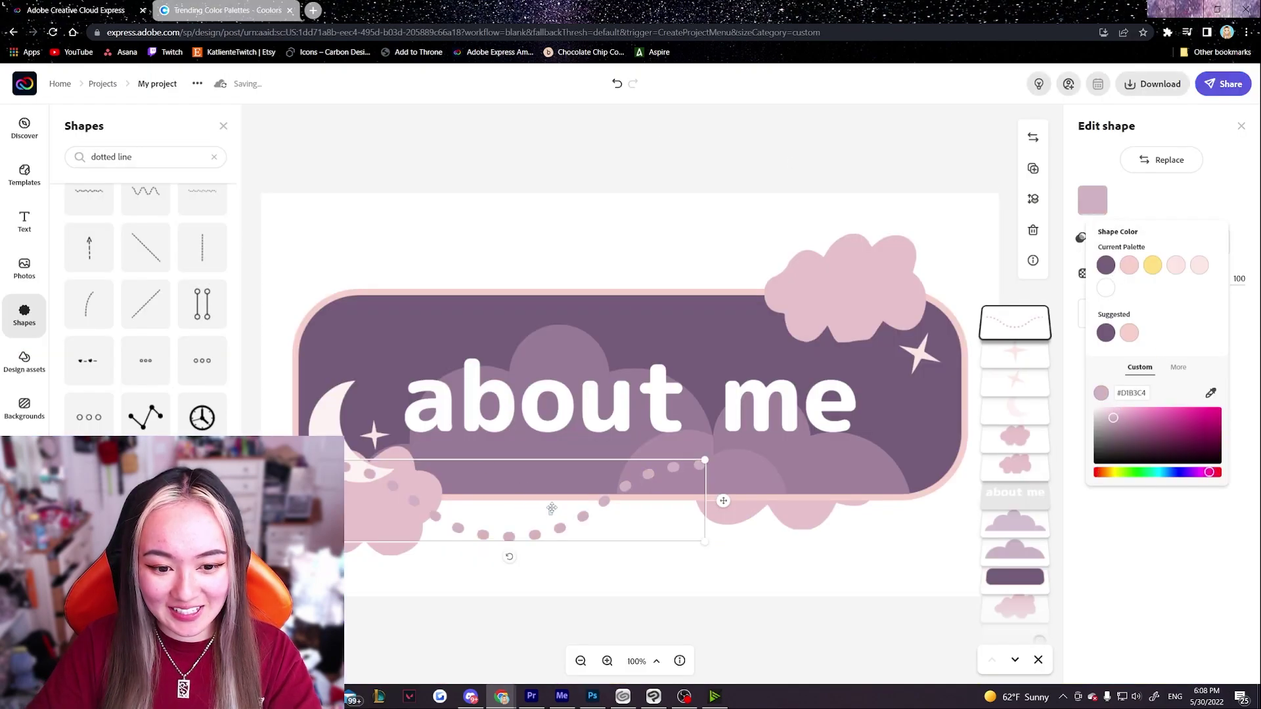
pyautogui.click(554, 535)
# Place a copy of the arc to the right and send the arcs behind the banner.
pyautogui.moveTo(564, 522); pyautogui.dragTo(562, 522)
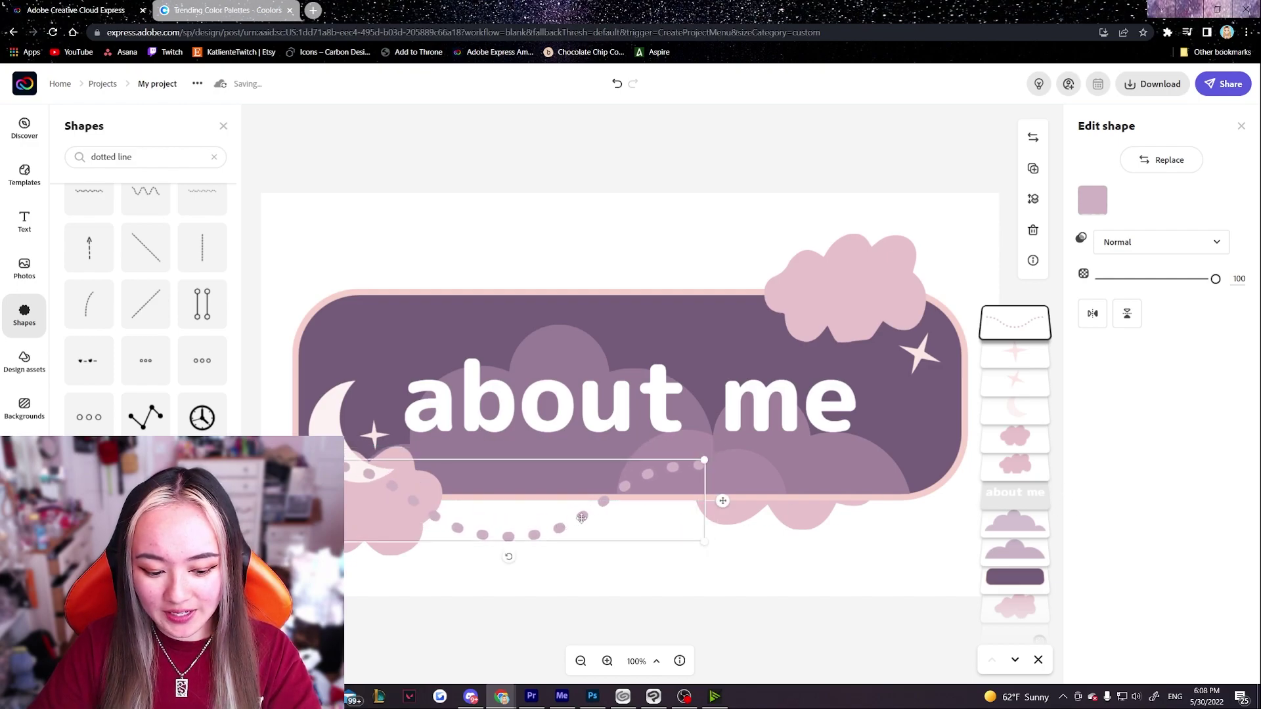
pyautogui.moveTo(581, 518); pyautogui.dragTo(781, 546)
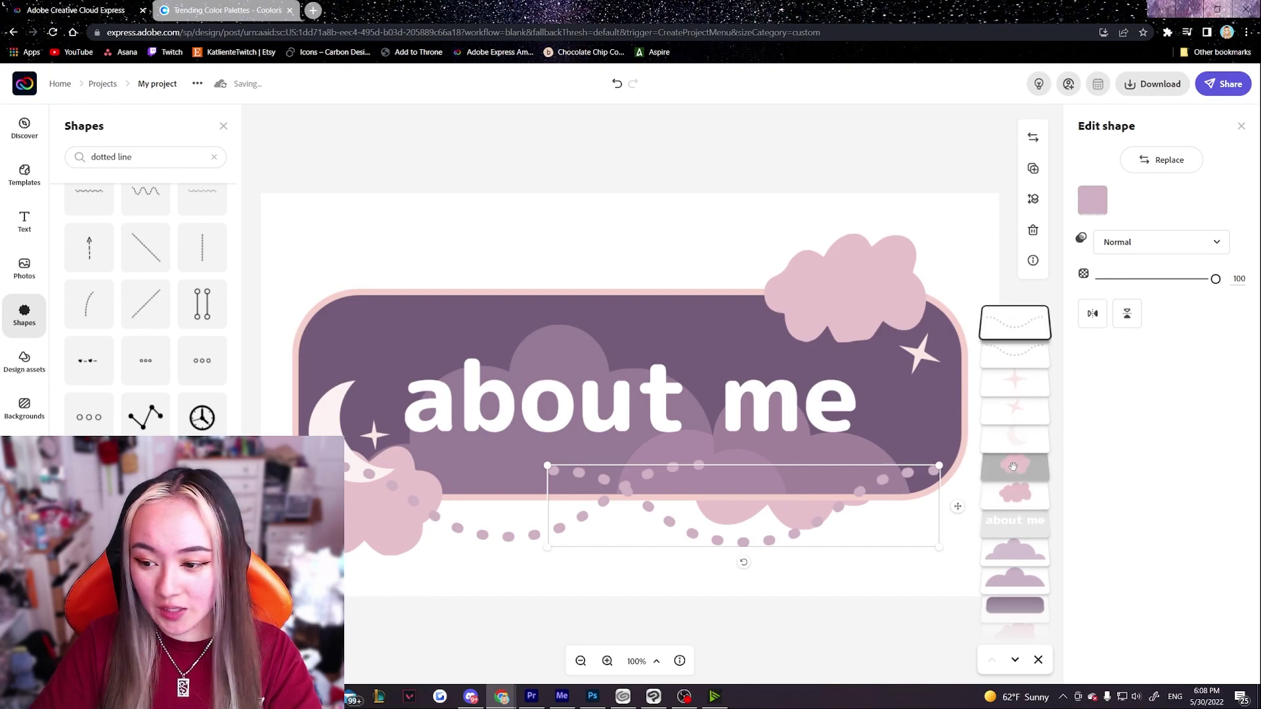
pyautogui.hotkey('ctrl', 'shift', '[')
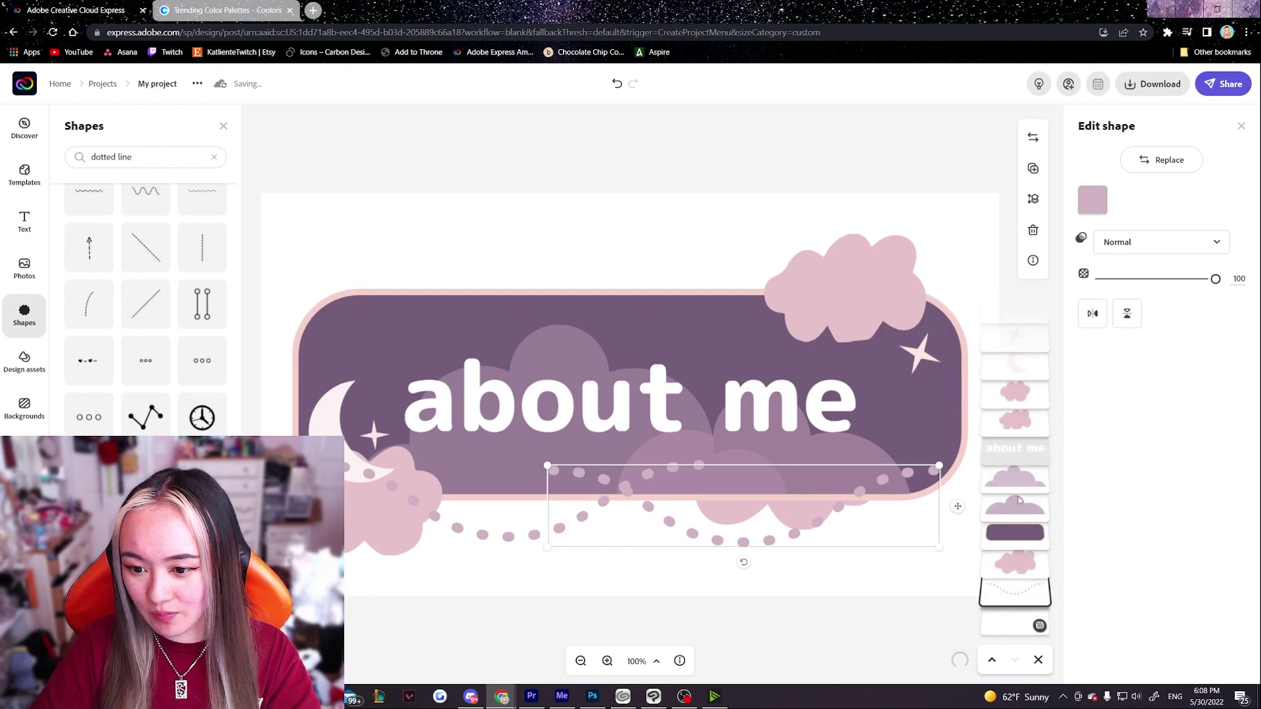
pyautogui.scroll(-2, 1009, 360)
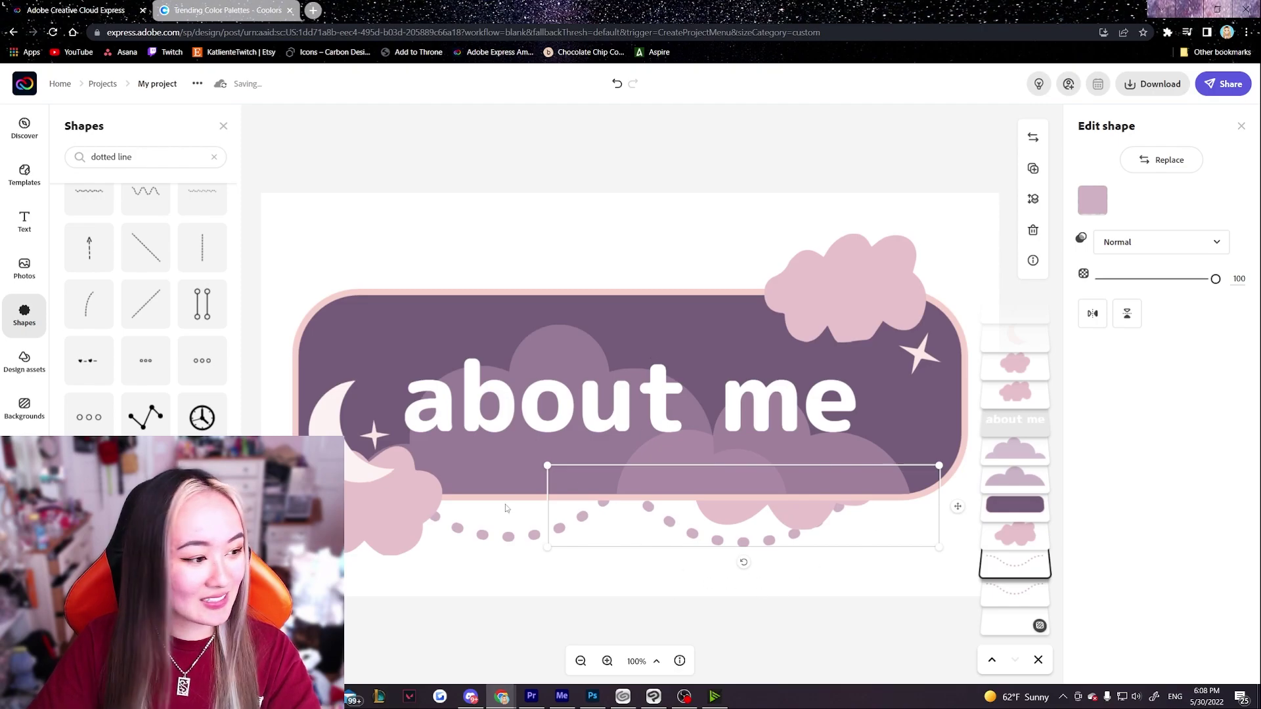
pyautogui.click(676, 155)
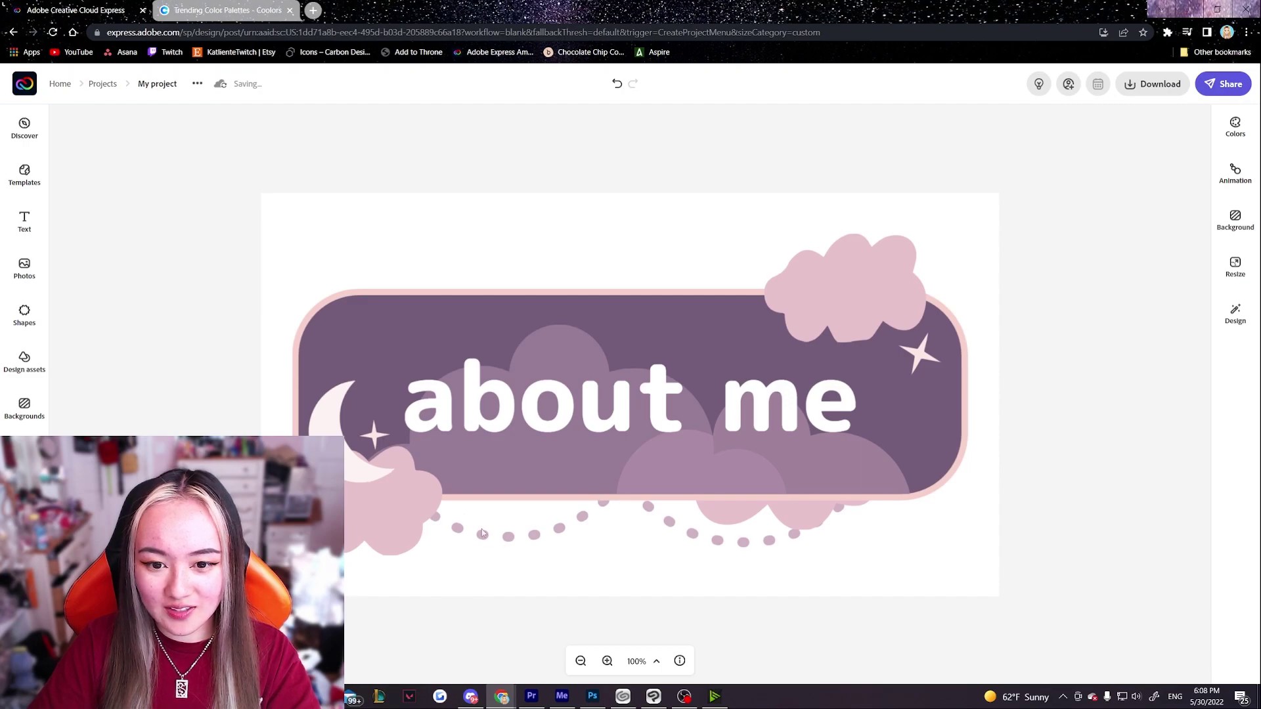
pyautogui.click(925, 355)
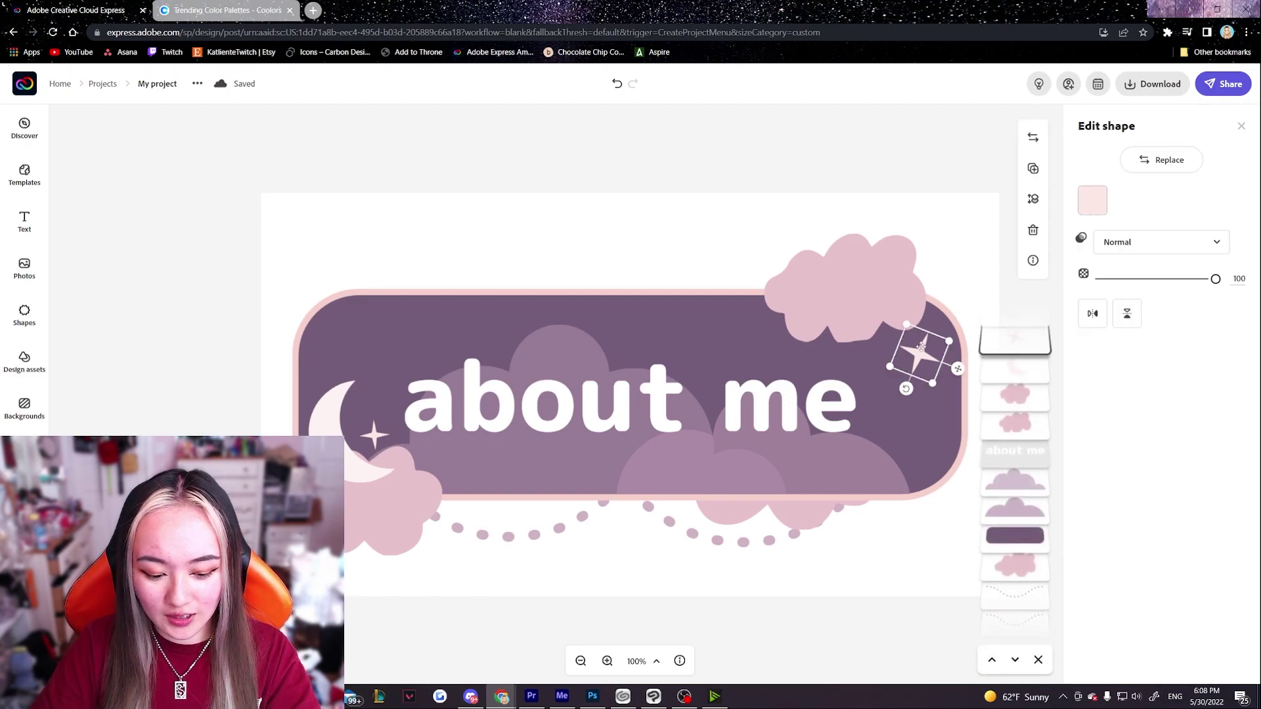
# Duplicate the small pink sparkle onto the dotted arcs, then zoom out.
pyautogui.hotkey('ctrl', 'd')
pyautogui.moveTo(922, 354); pyautogui.dragTo(771, 579)
pyautogui.click(457, 263)
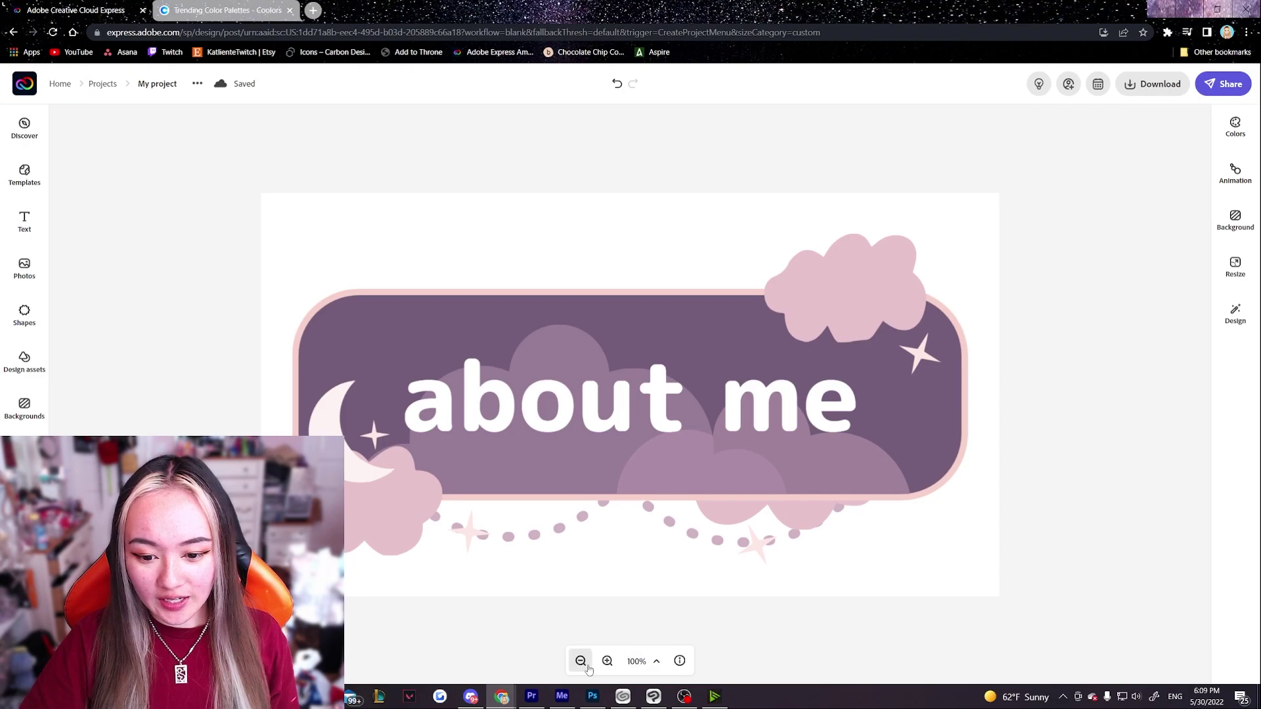
pyautogui.click(582, 662)
# Zoom out and download the panel as a transparent PNG, 'My project (21).png'.
pyautogui.click(582, 662)
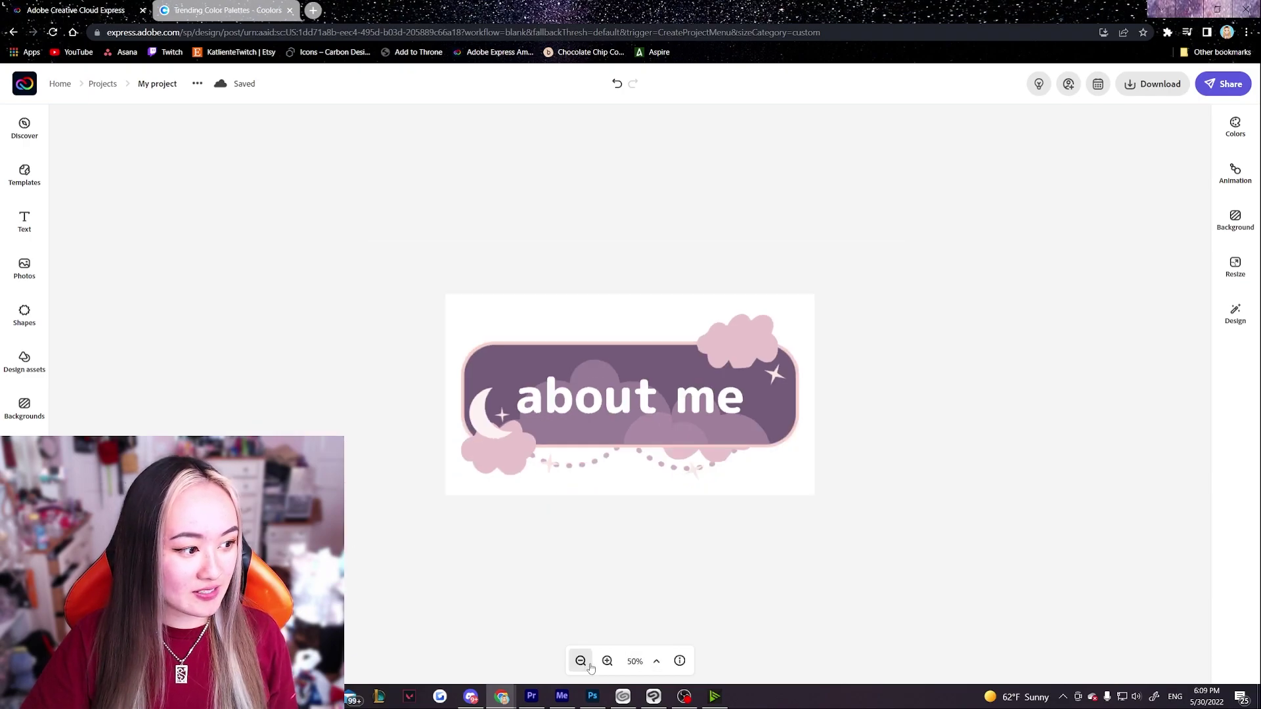
pyautogui.click(1148, 82)
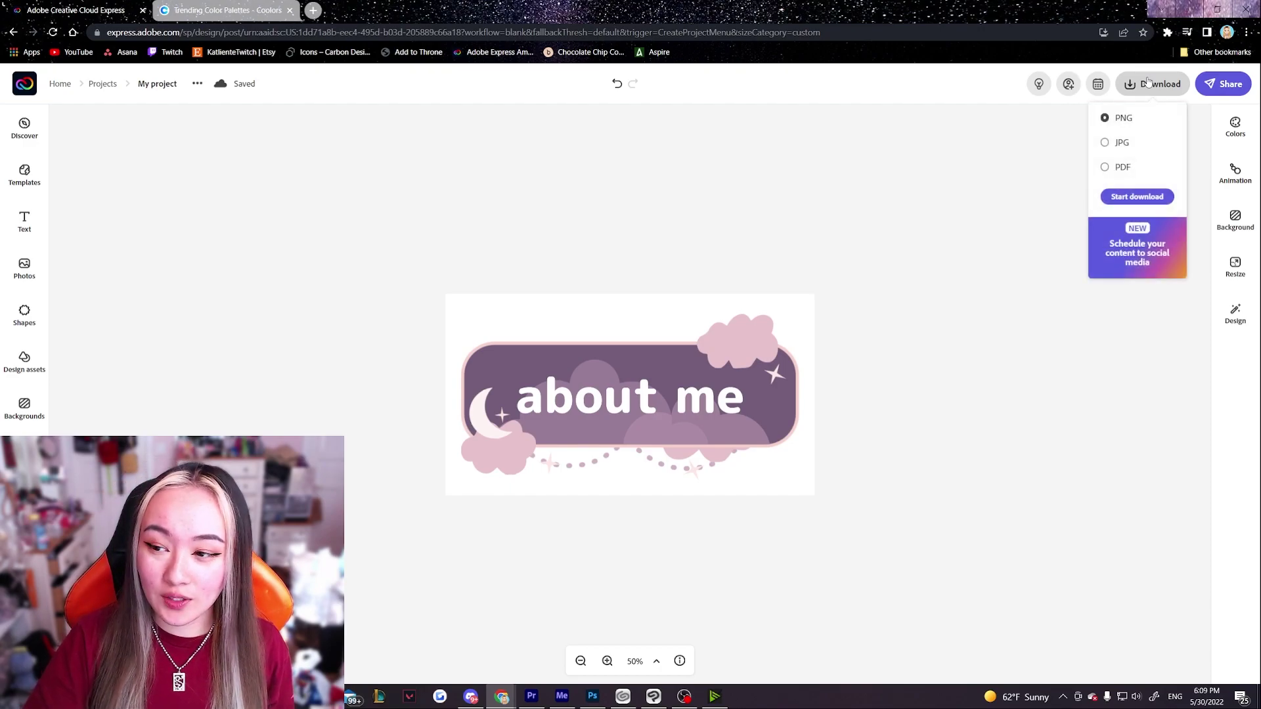
pyautogui.click(1135, 198)
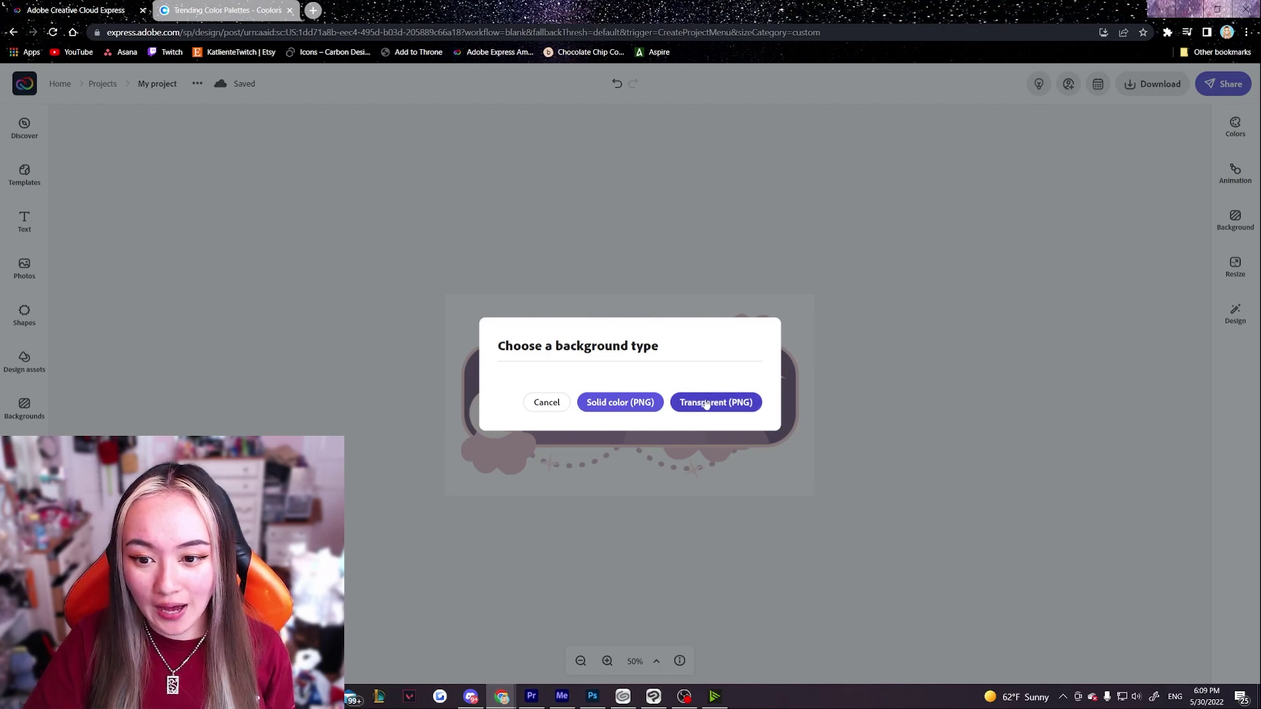
pyautogui.click(708, 403)
pyautogui.moveTo(863, 110); pyautogui.dragTo(867, 127)
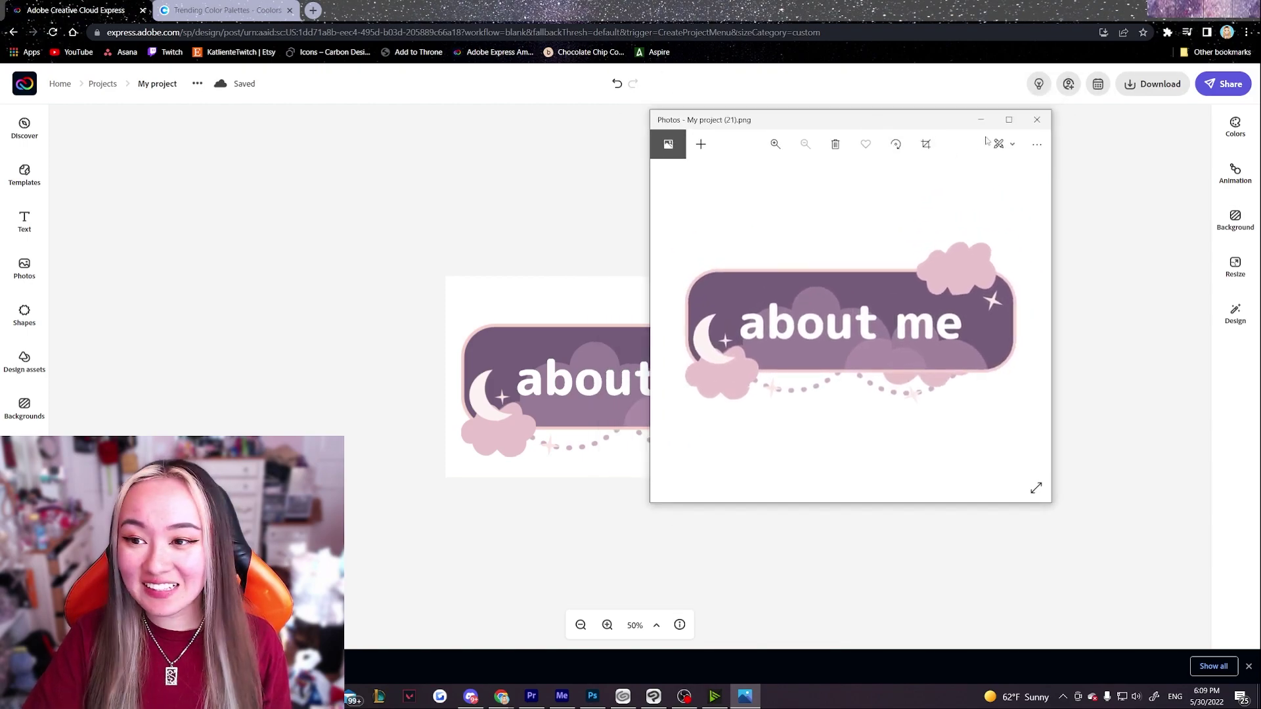